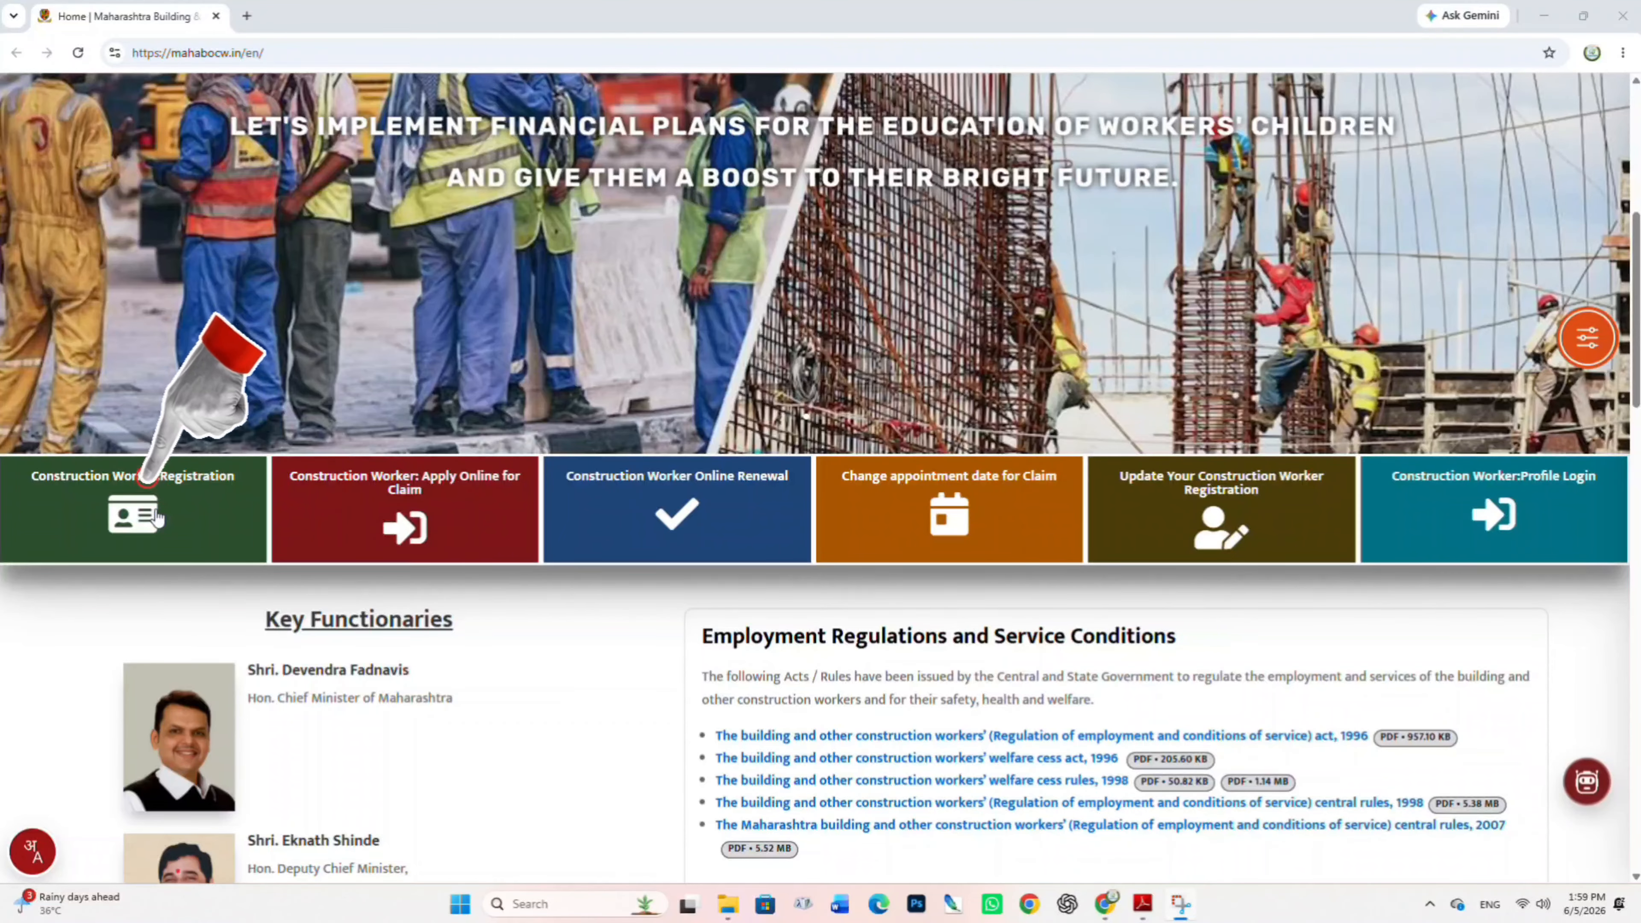
- Open Construction Worker Registration, paste the worker's Aadhaar and mobile numbers, and proceed to the form
{"action": "left_click", "coordinate": [157, 516]}
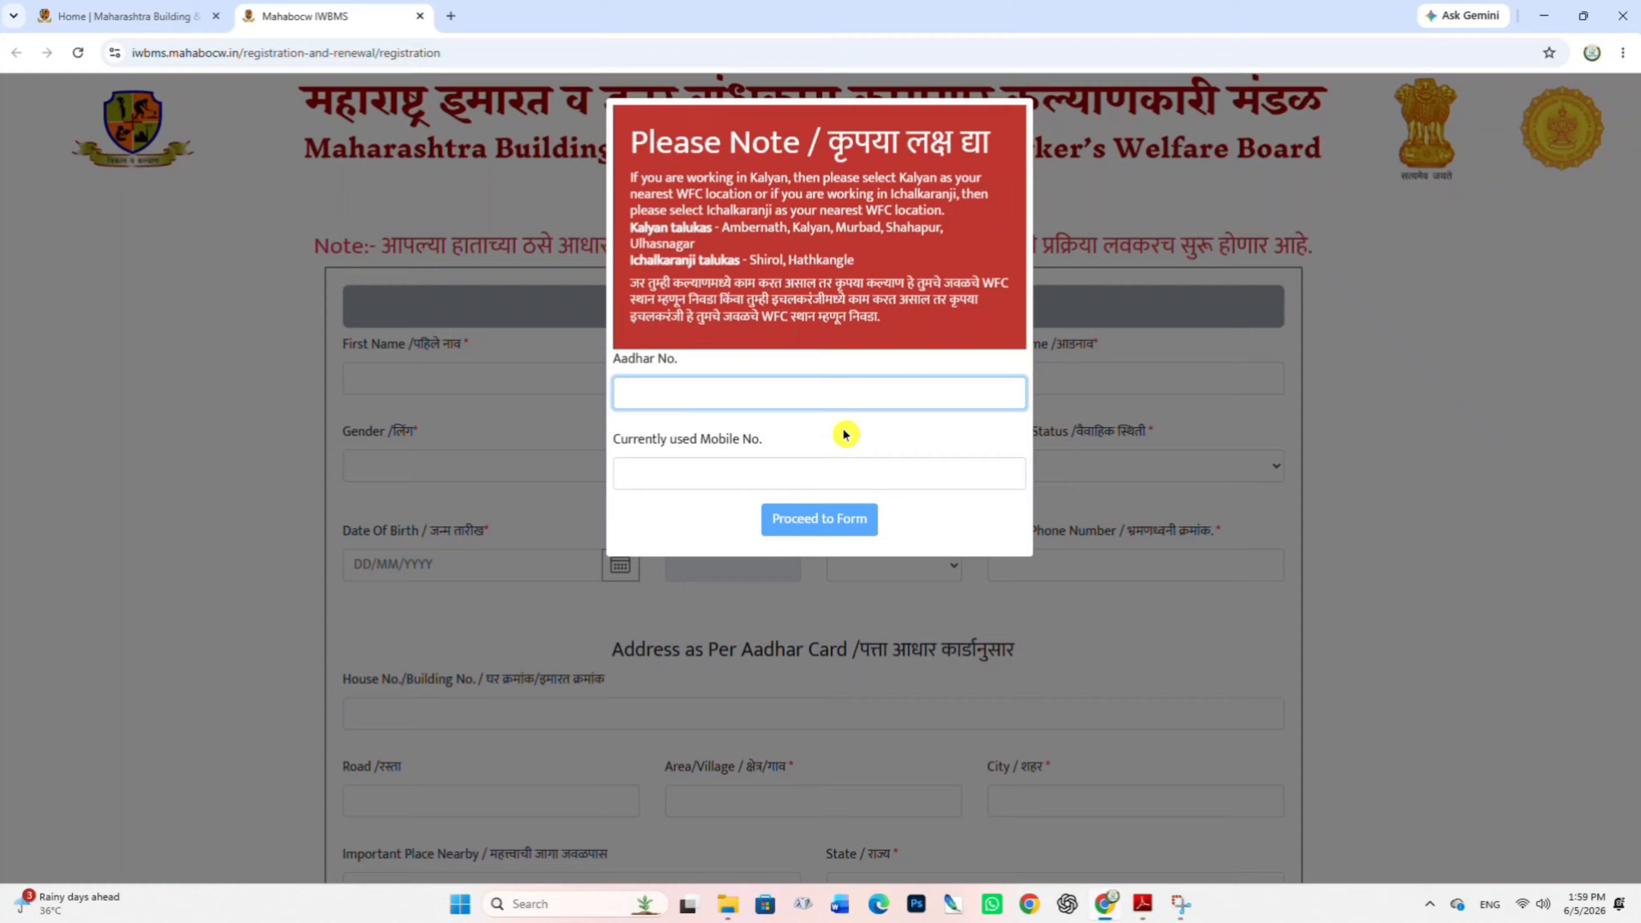
{"action": "left_click", "coordinate": [721, 463]}
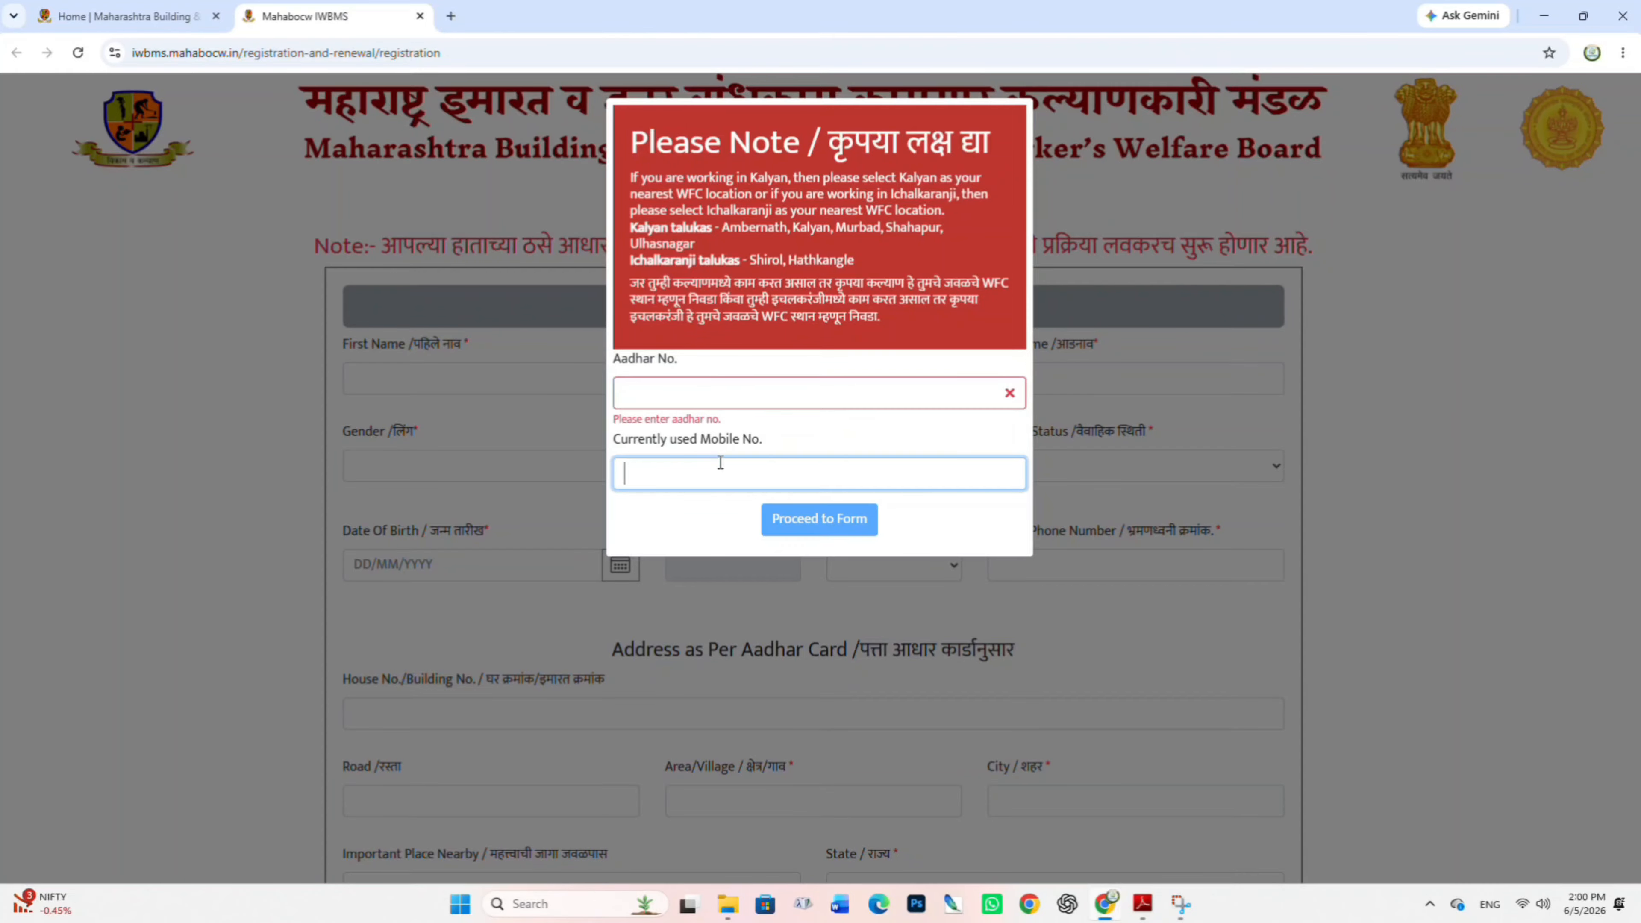
{"action": "left_click", "coordinate": [680, 385]}
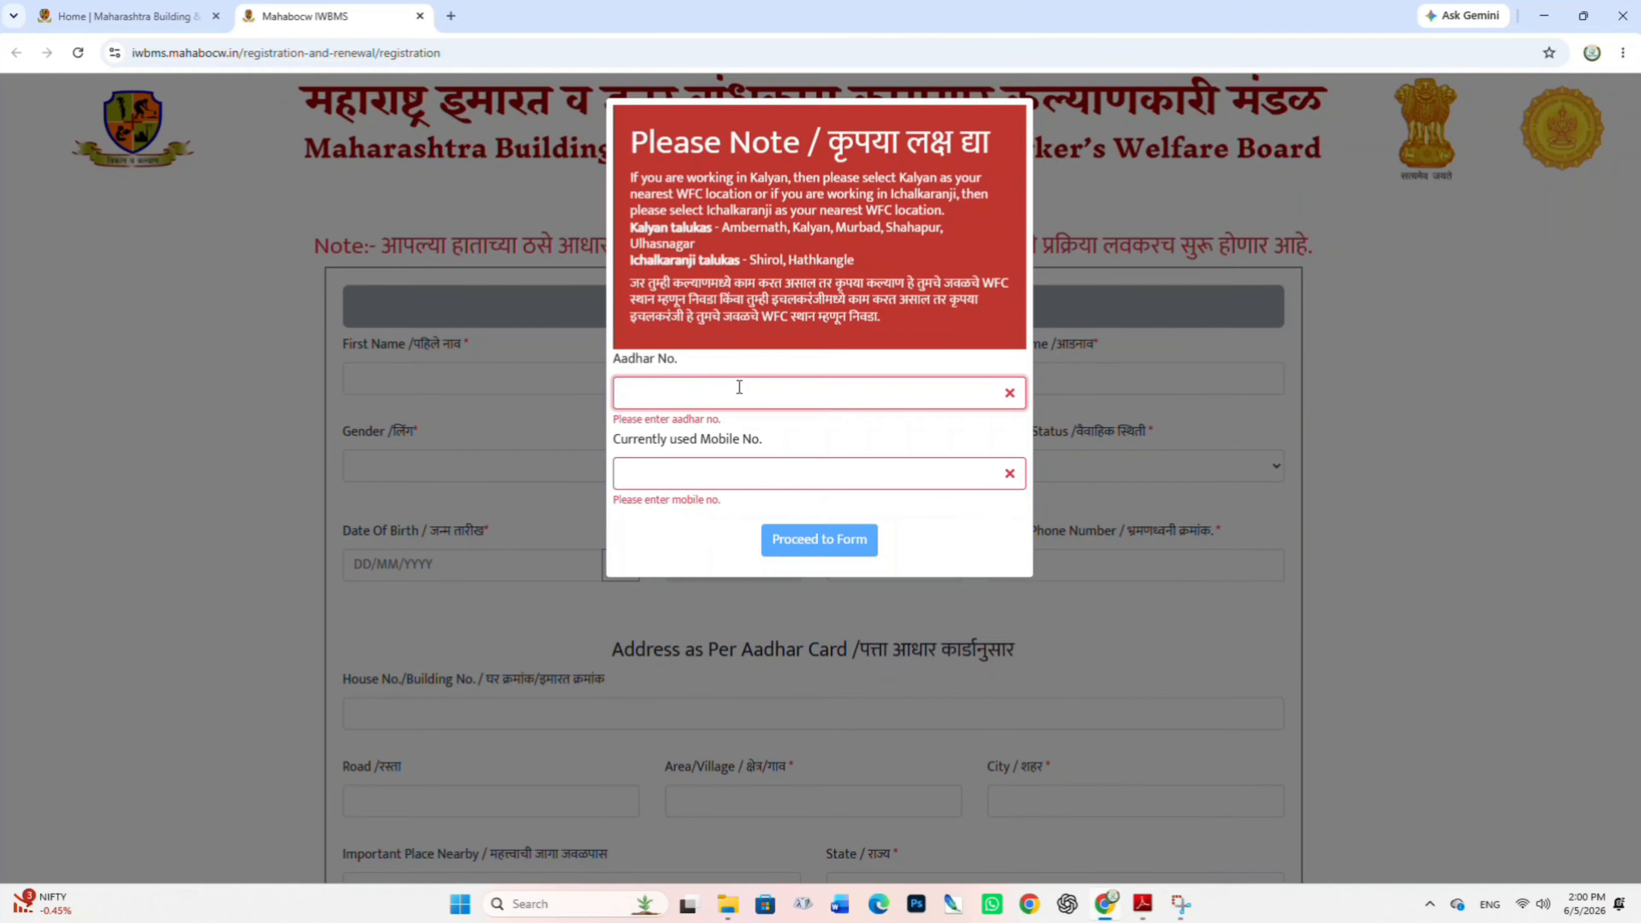
{"action": "key", "text": "ctrl+v"}
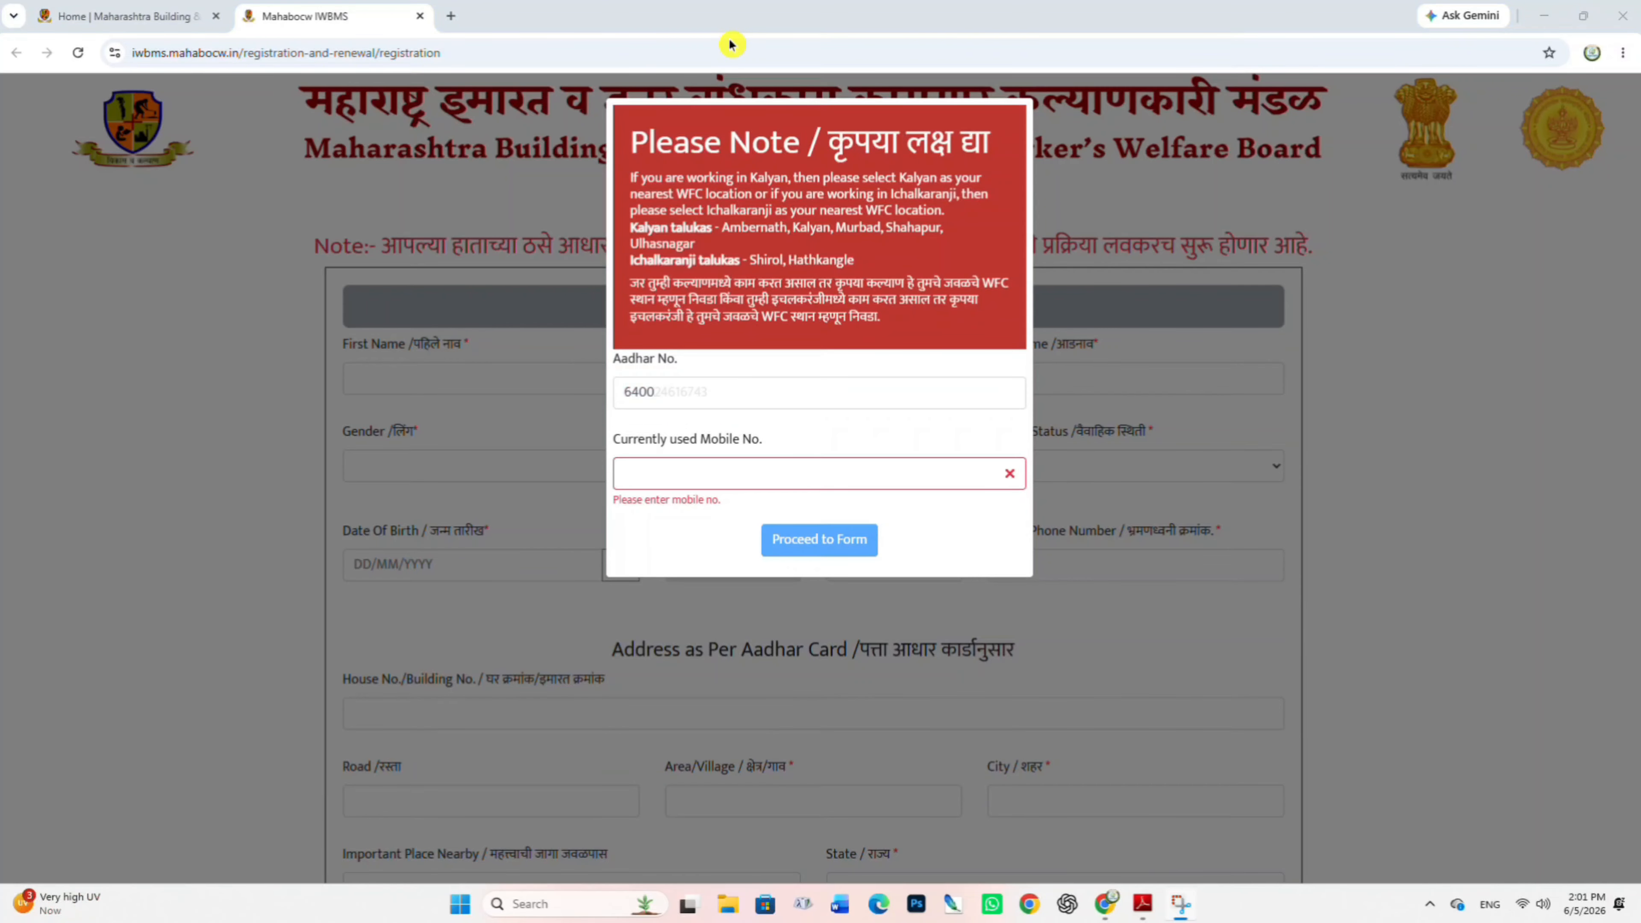
{"action": "left_click", "coordinate": [676, 474]}
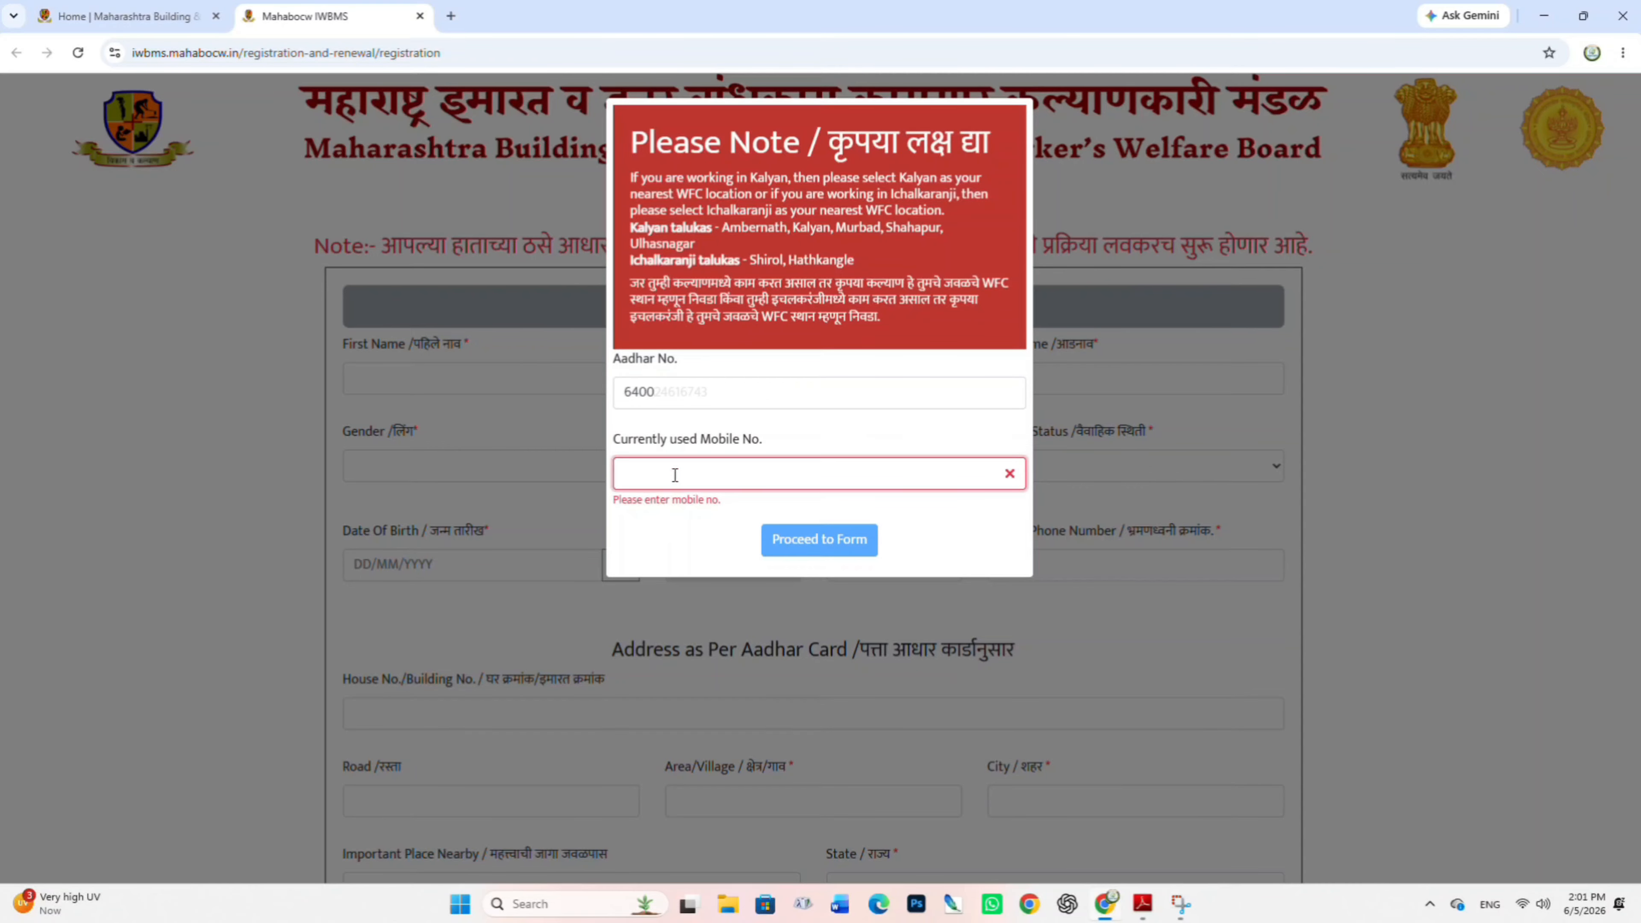
{"action": "key", "text": "ctrl+v"}
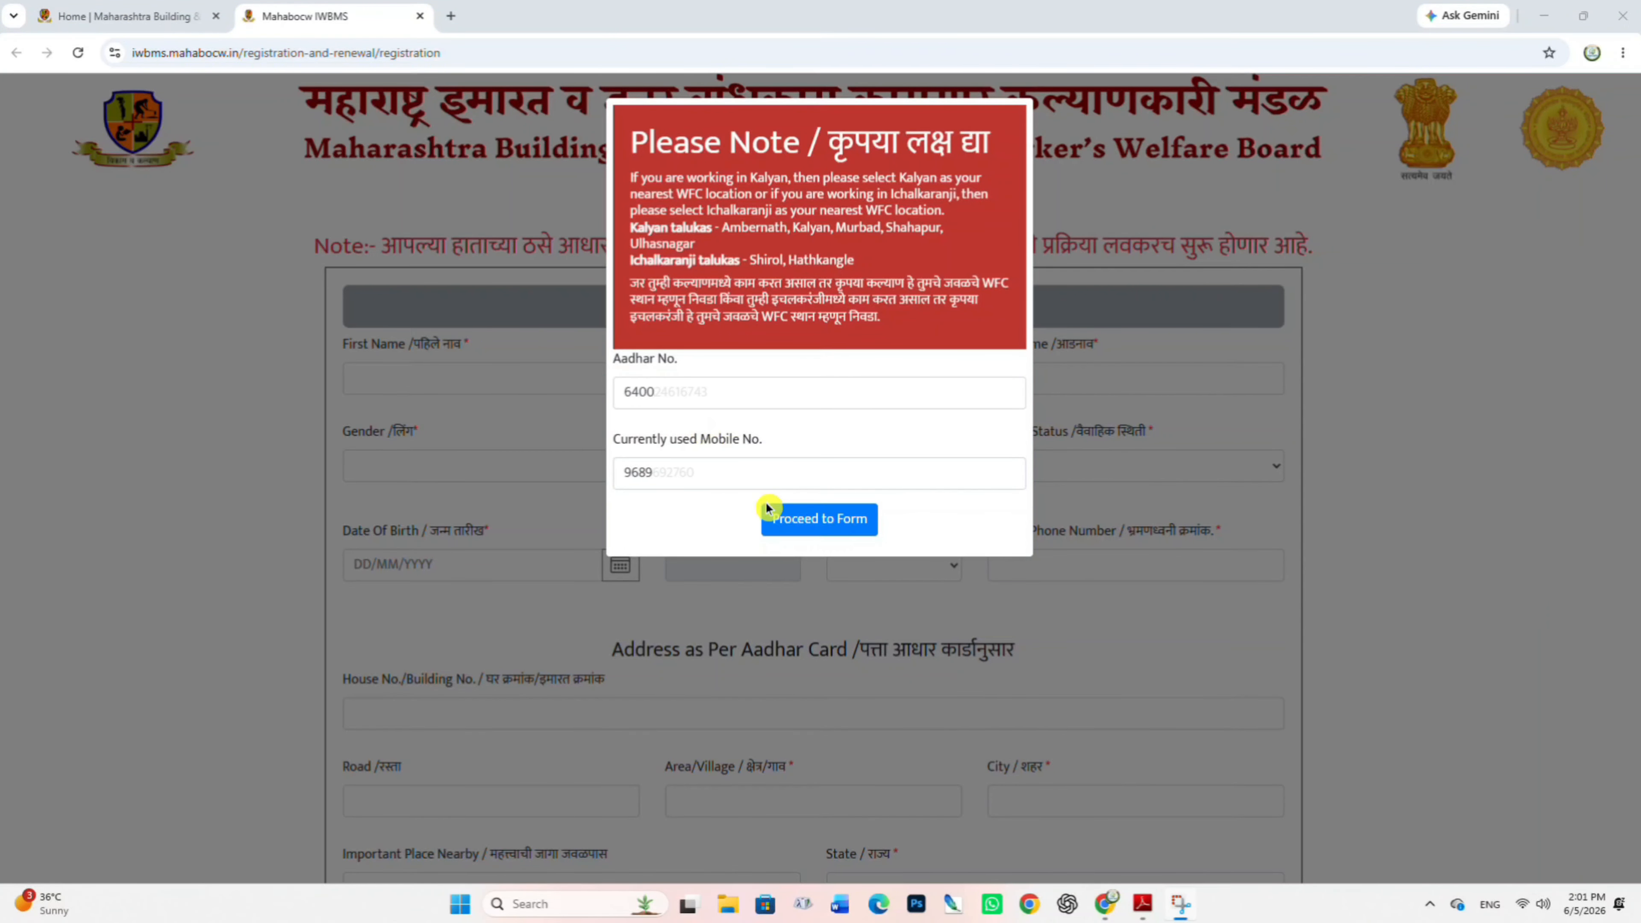
{"action": "left_click", "coordinate": [837, 530]}
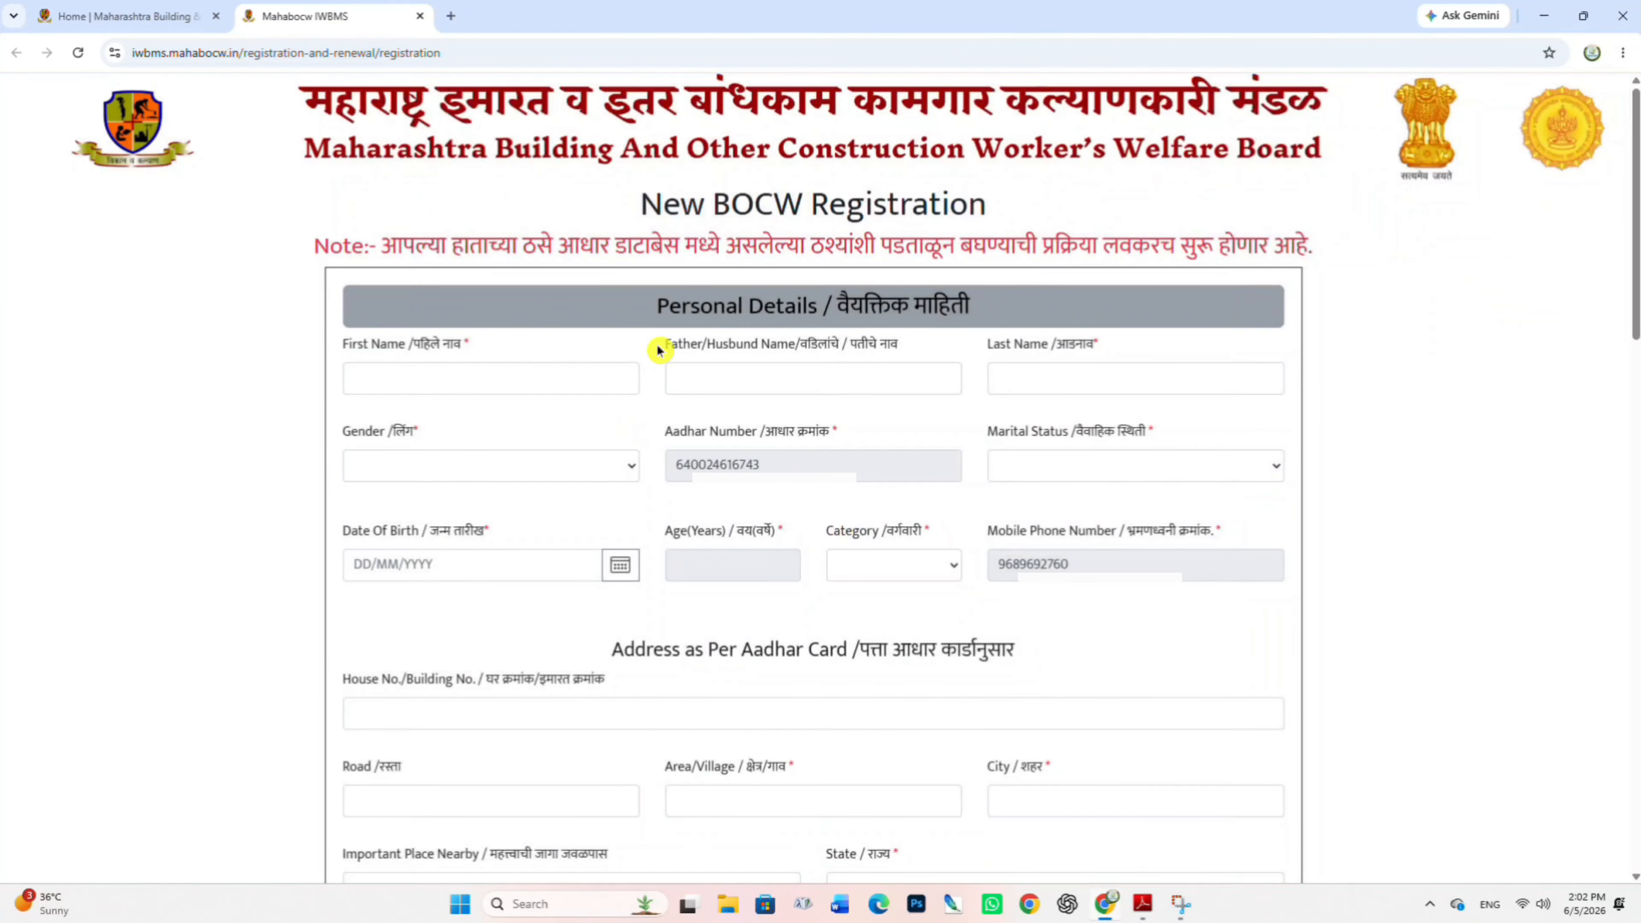
- Enter the worker's first name, father/husband name and last name under Personal Details
{"action": "left_click_drag", "start_coordinate": [642, 206], "coordinate": [995, 207]}
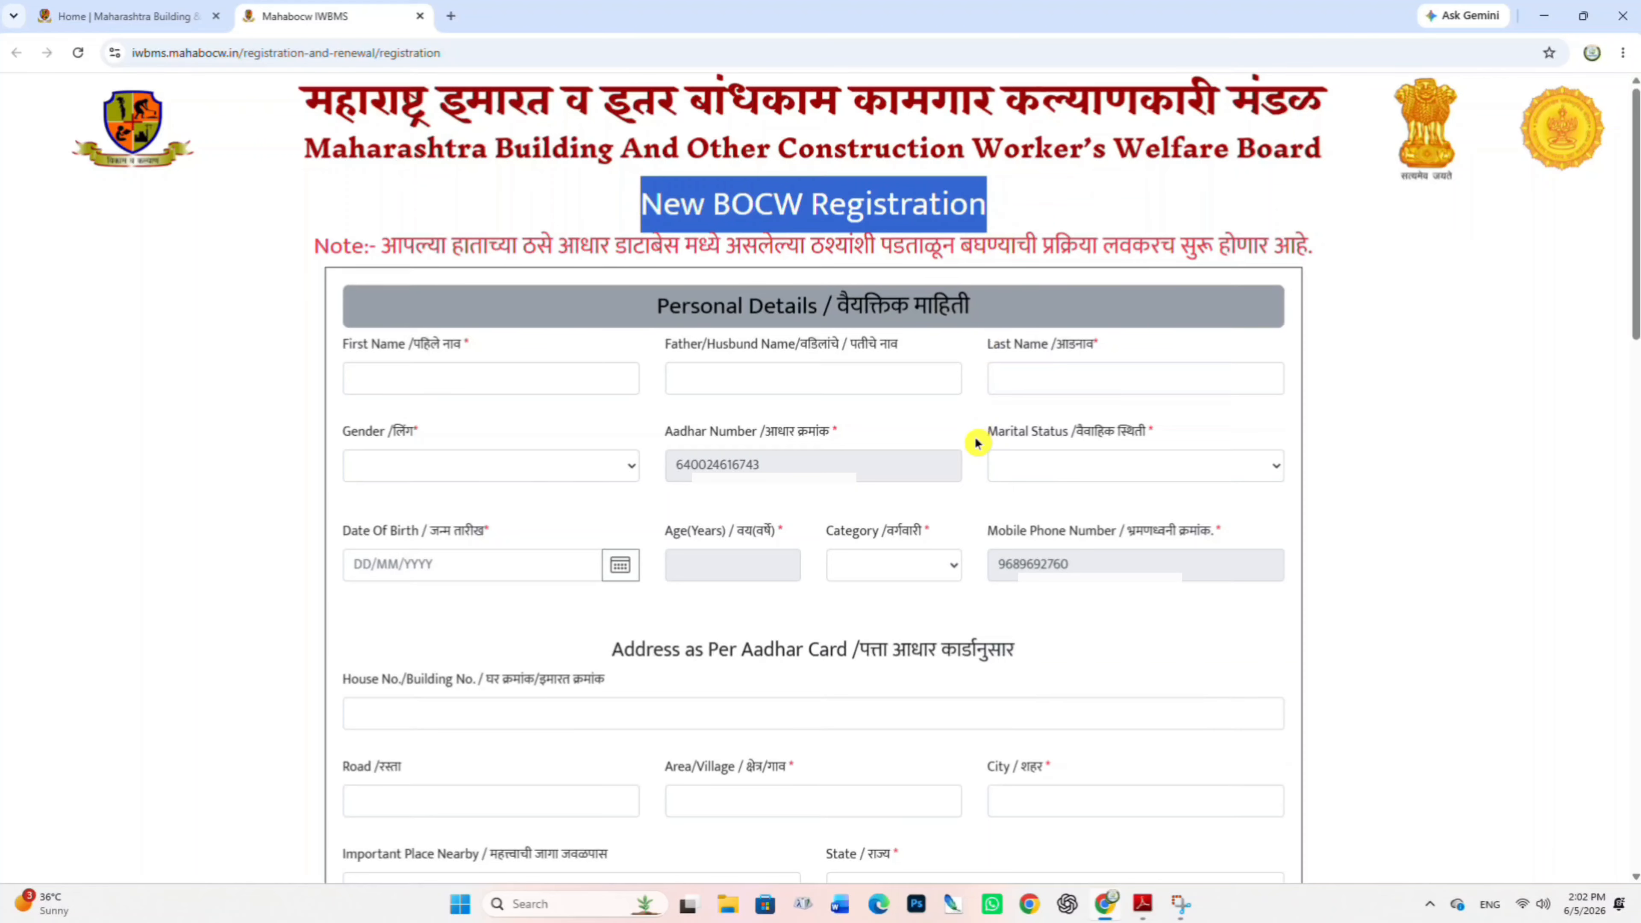
{"action": "left_click_drag", "start_coordinate": [656, 306], "coordinate": [982, 319]}
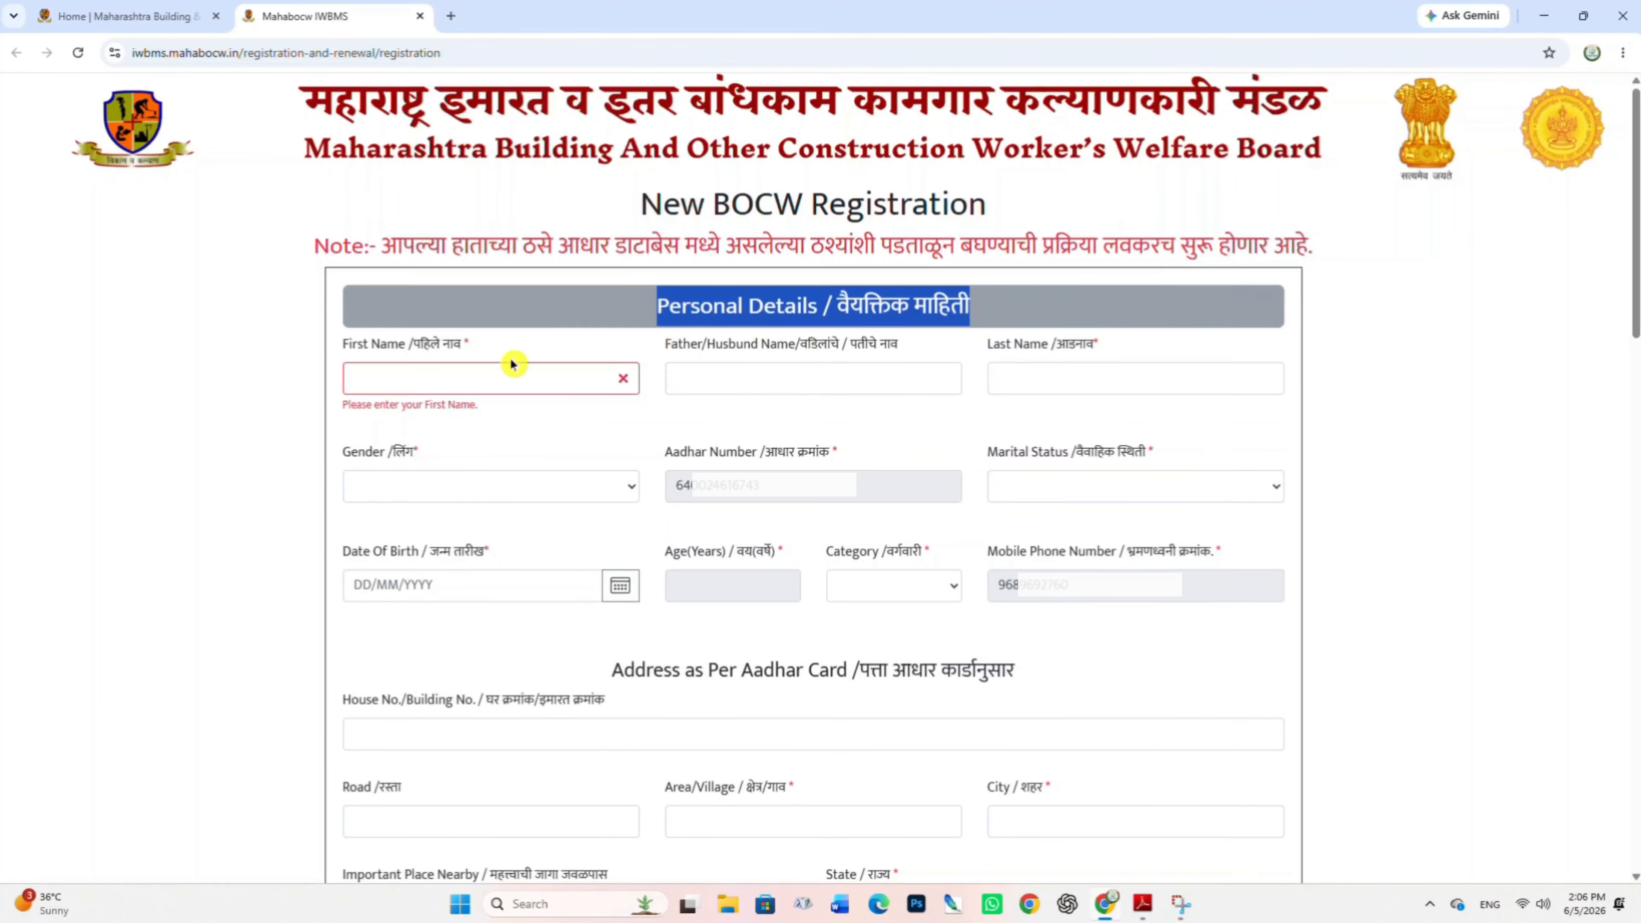
{"action": "left_click", "coordinate": [516, 345]}
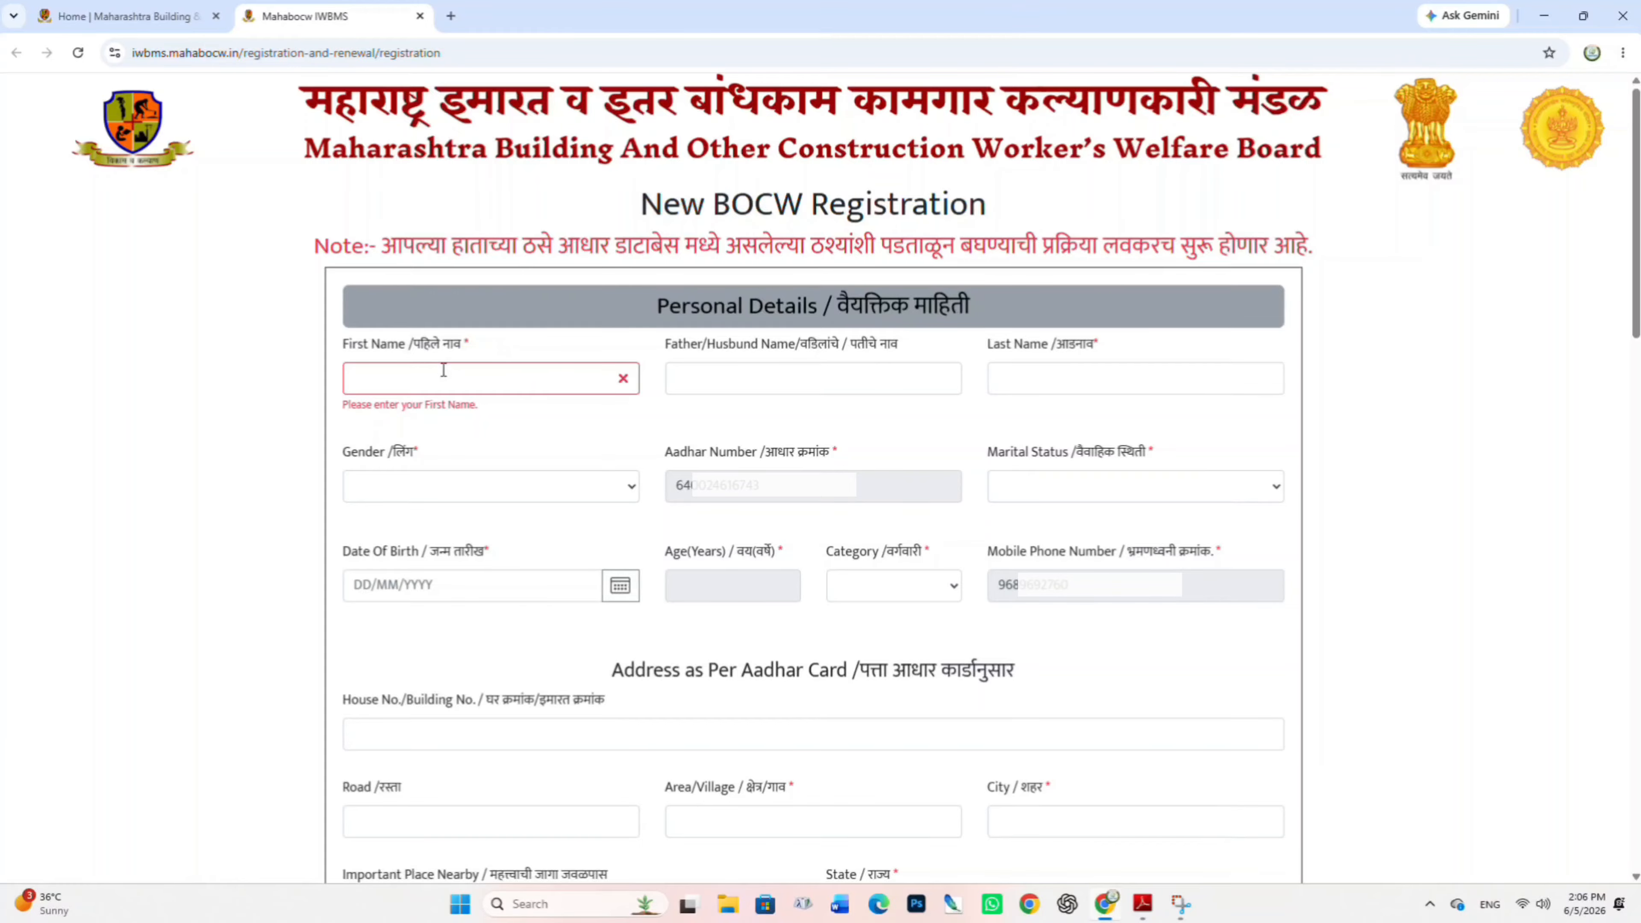
{"action": "left_click", "coordinate": [745, 388]}
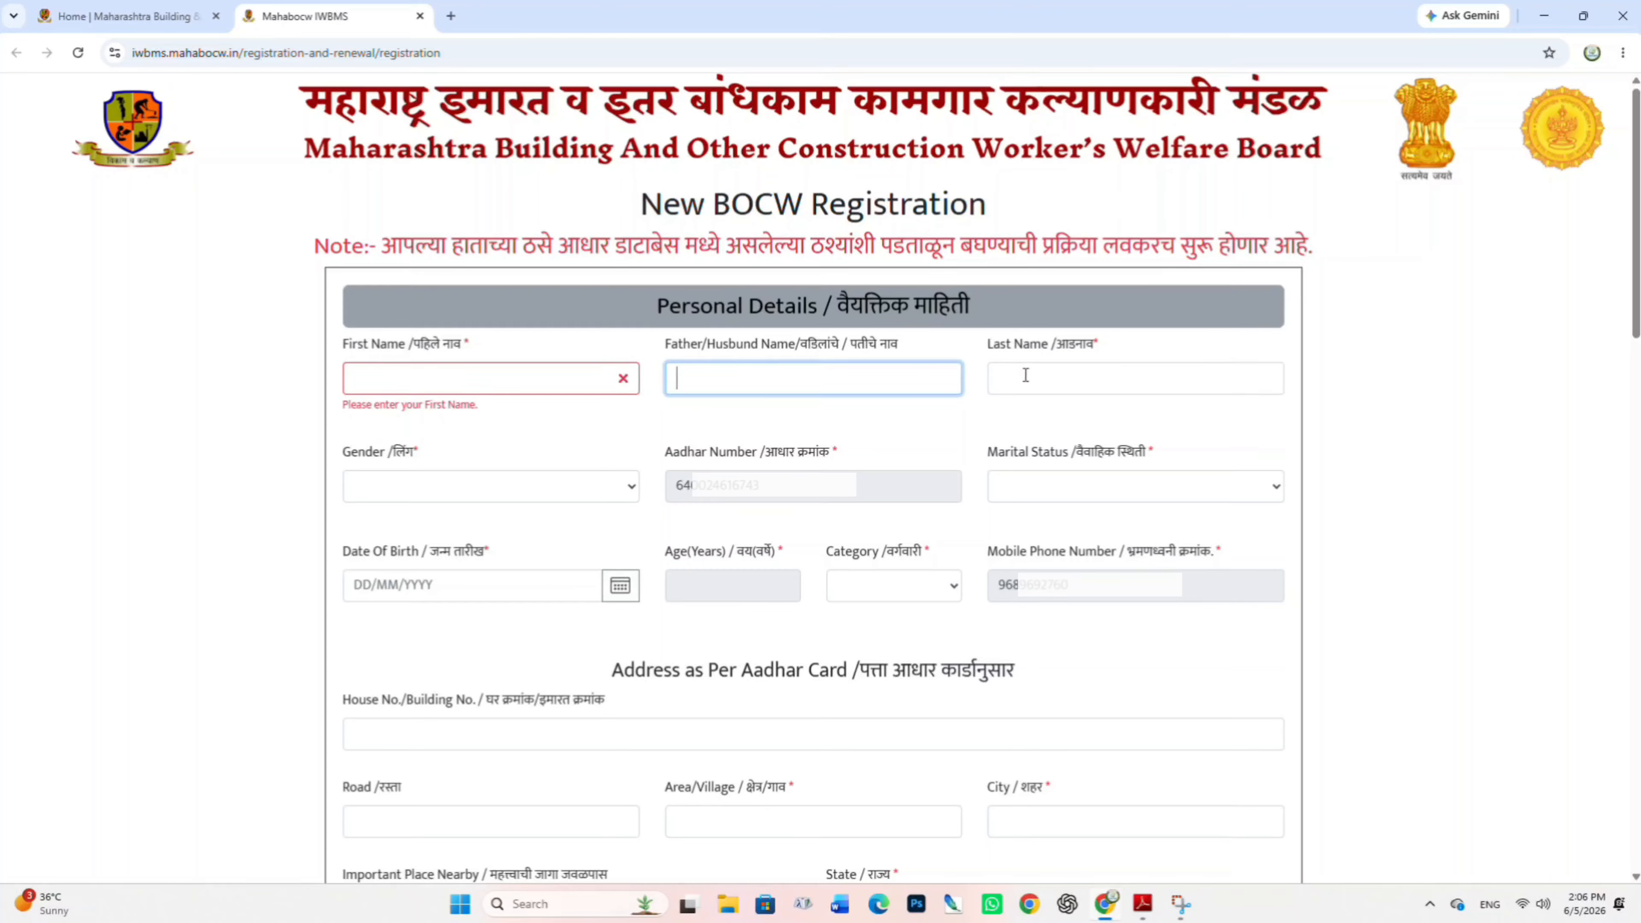
{"action": "left_click", "coordinate": [1062, 380]}
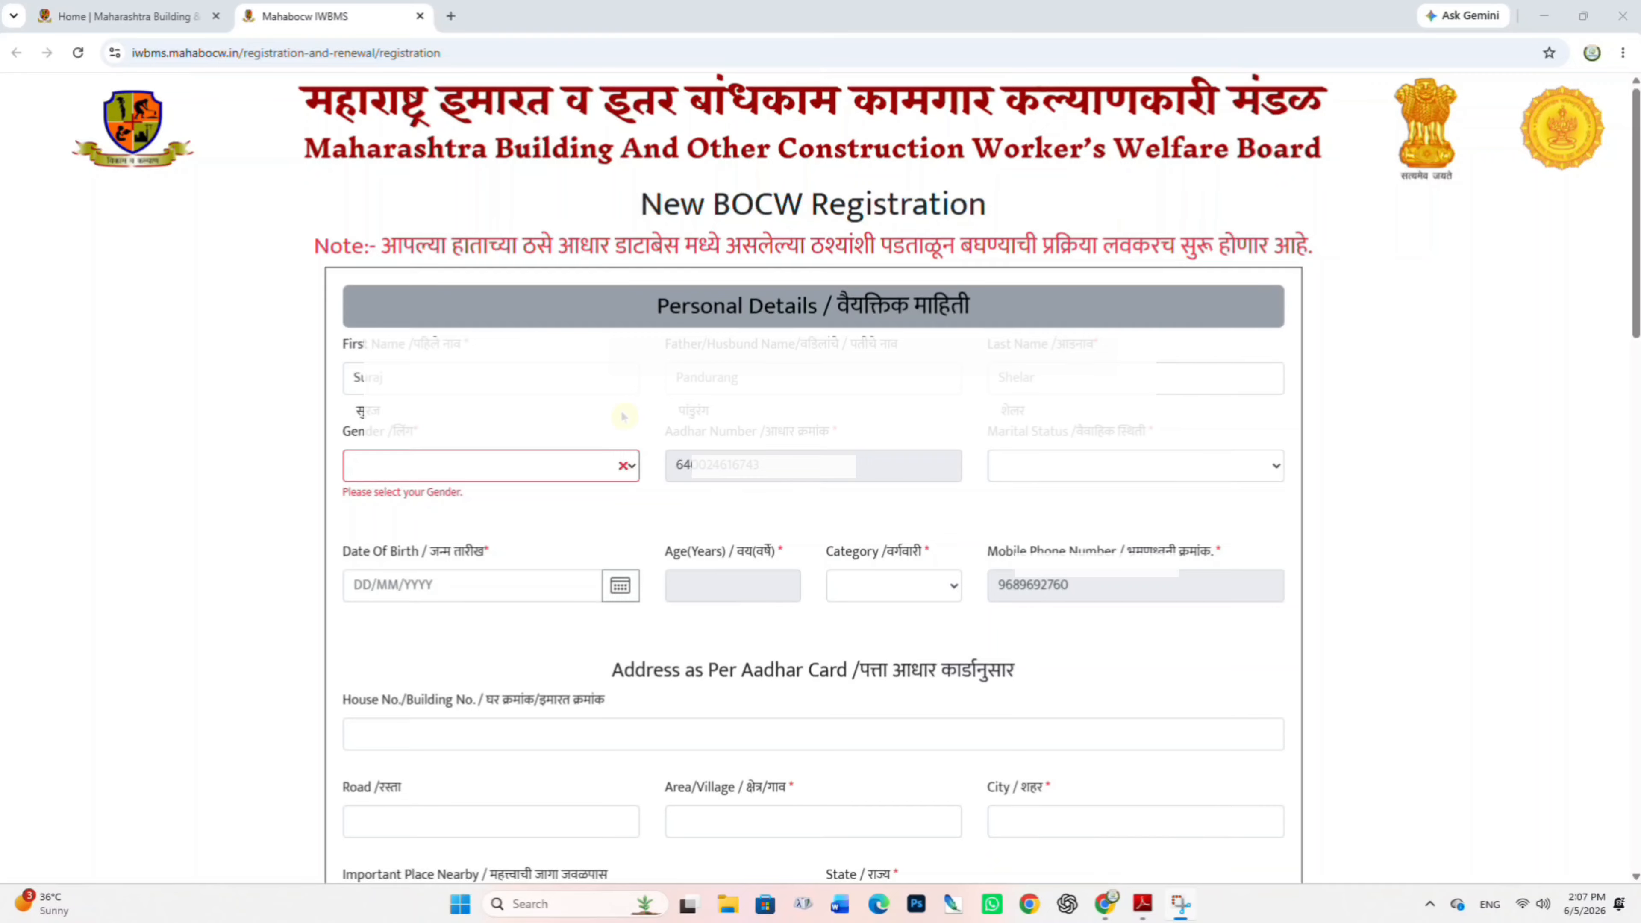
- Set gender to Male and marital status to Married
{"action": "left_click", "coordinate": [478, 465]}
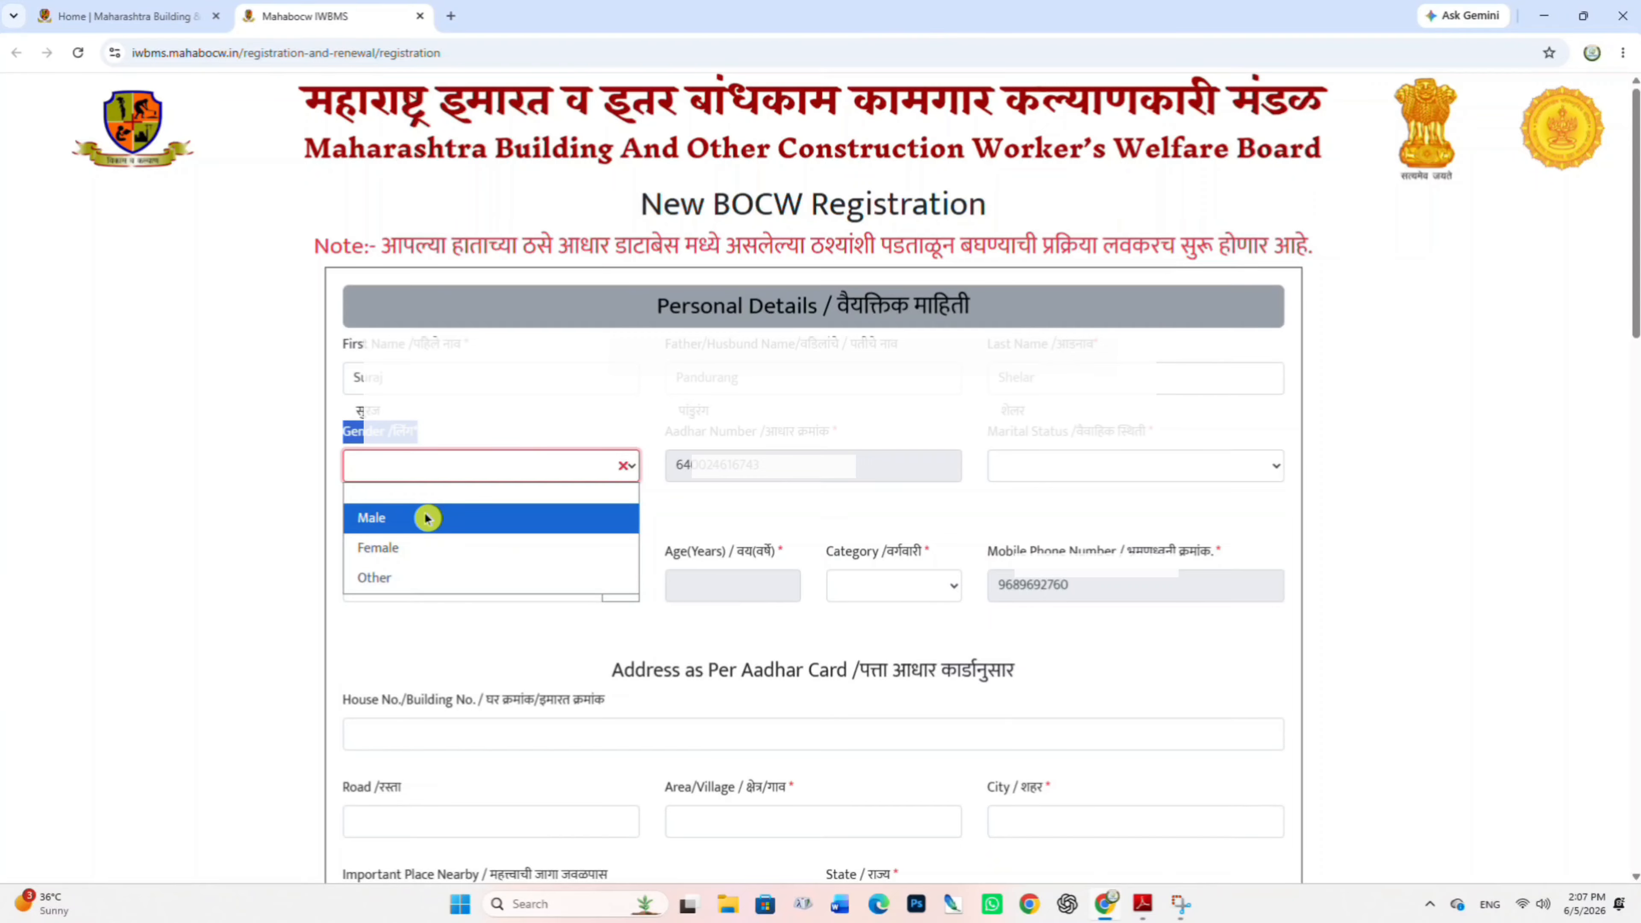
{"action": "left_click", "coordinate": [427, 518]}
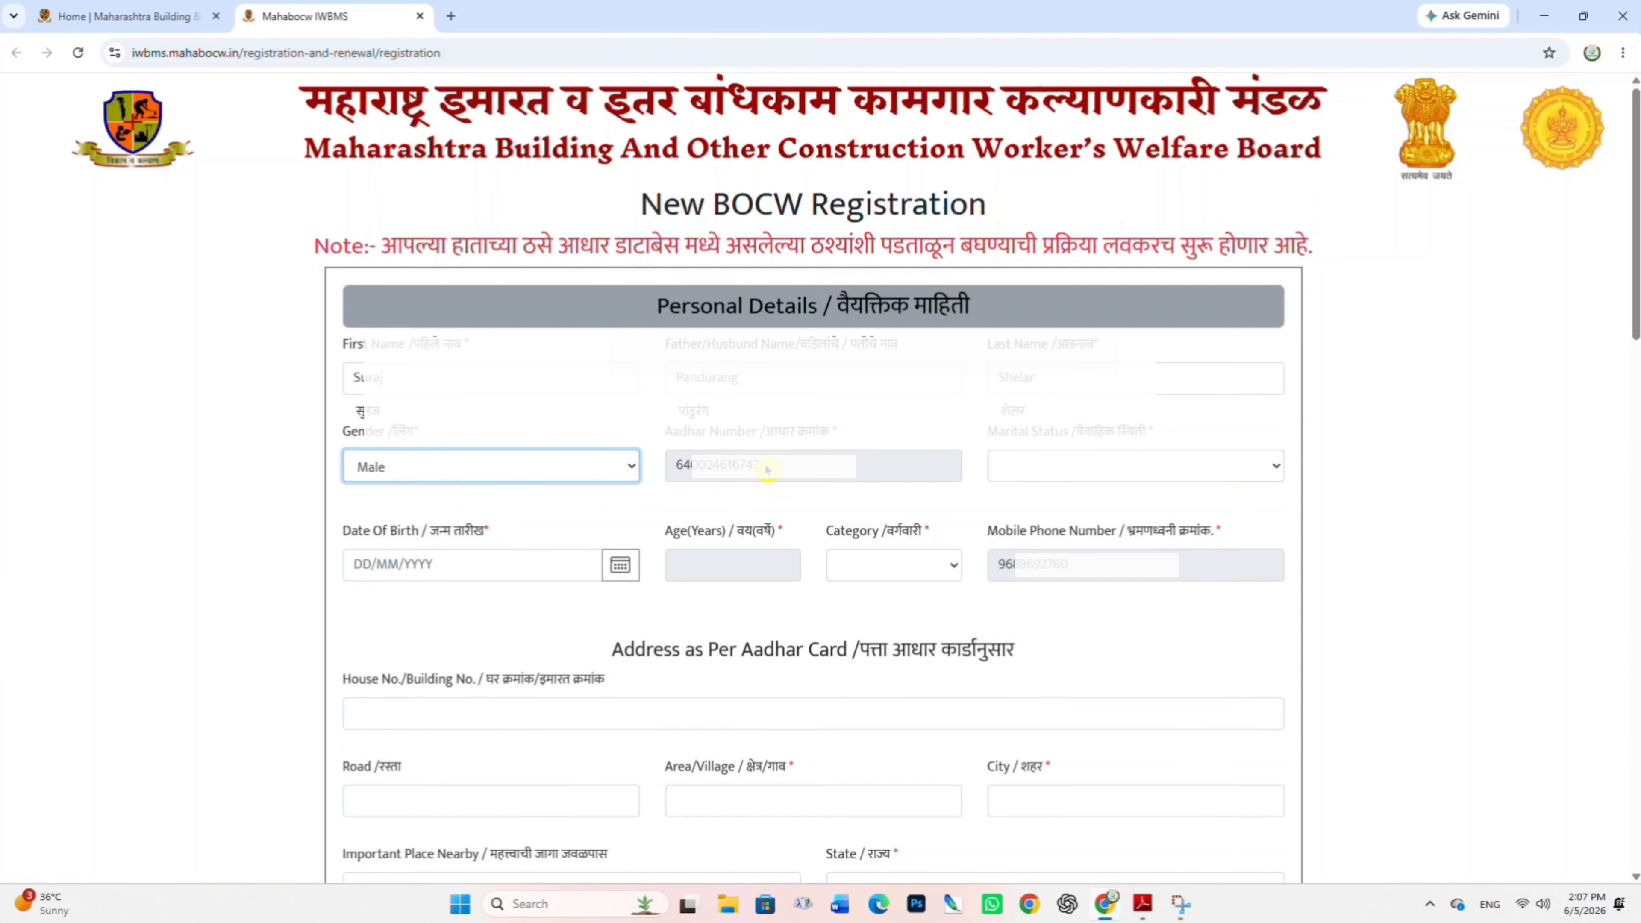
{"action": "left_click_drag", "start_coordinate": [762, 468], "coordinate": [677, 466]}
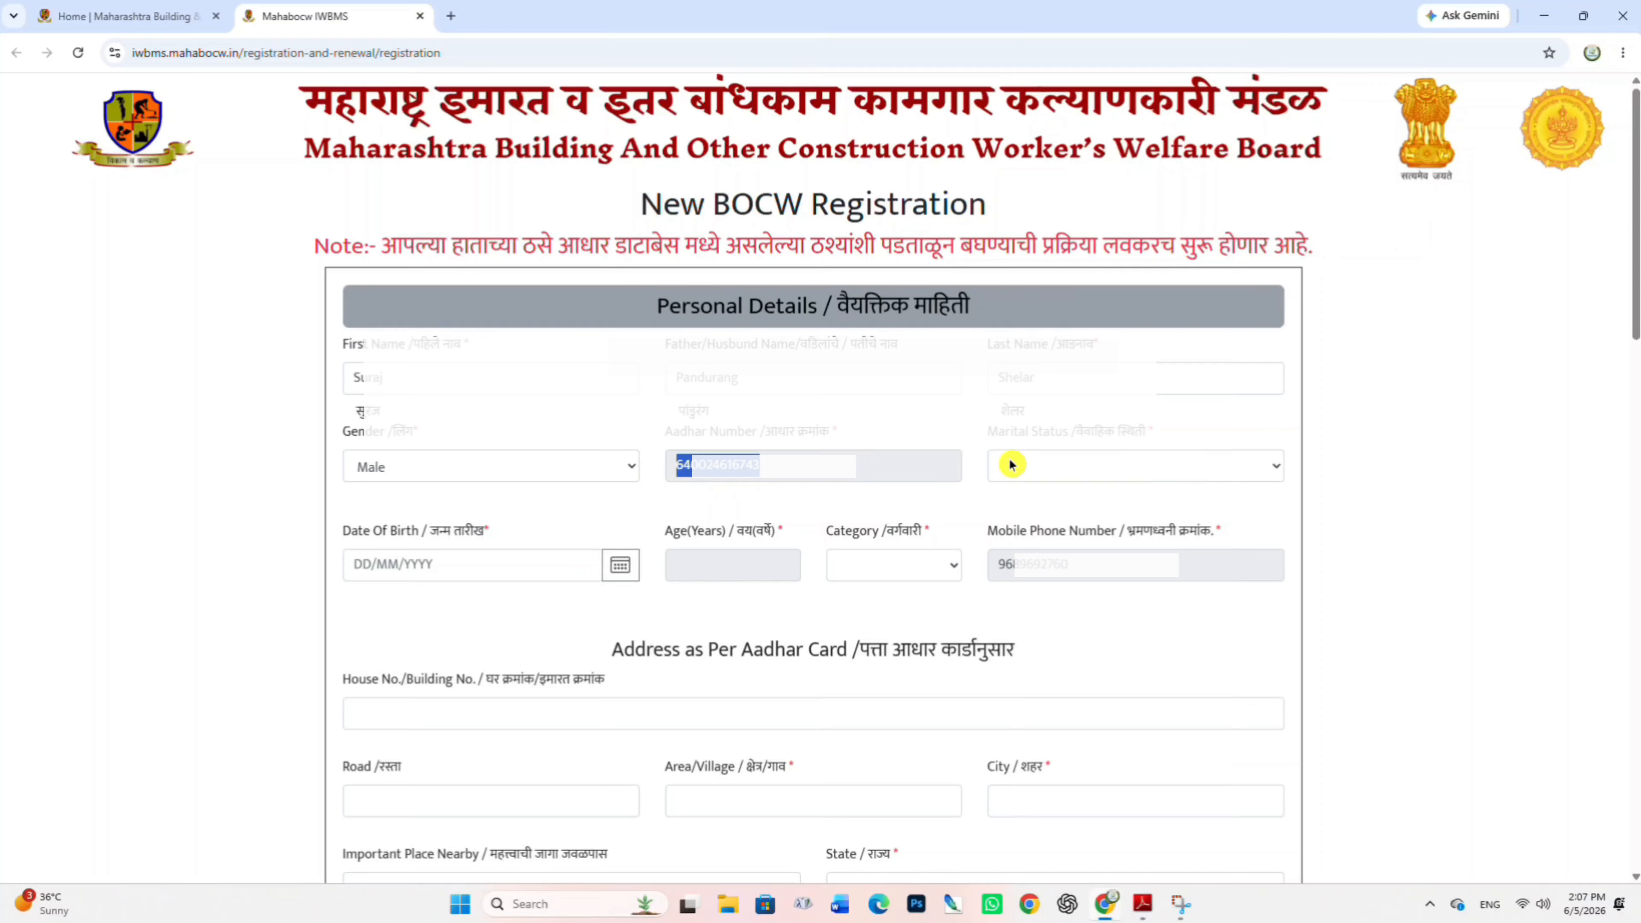
{"action": "left_click", "coordinate": [1044, 470]}
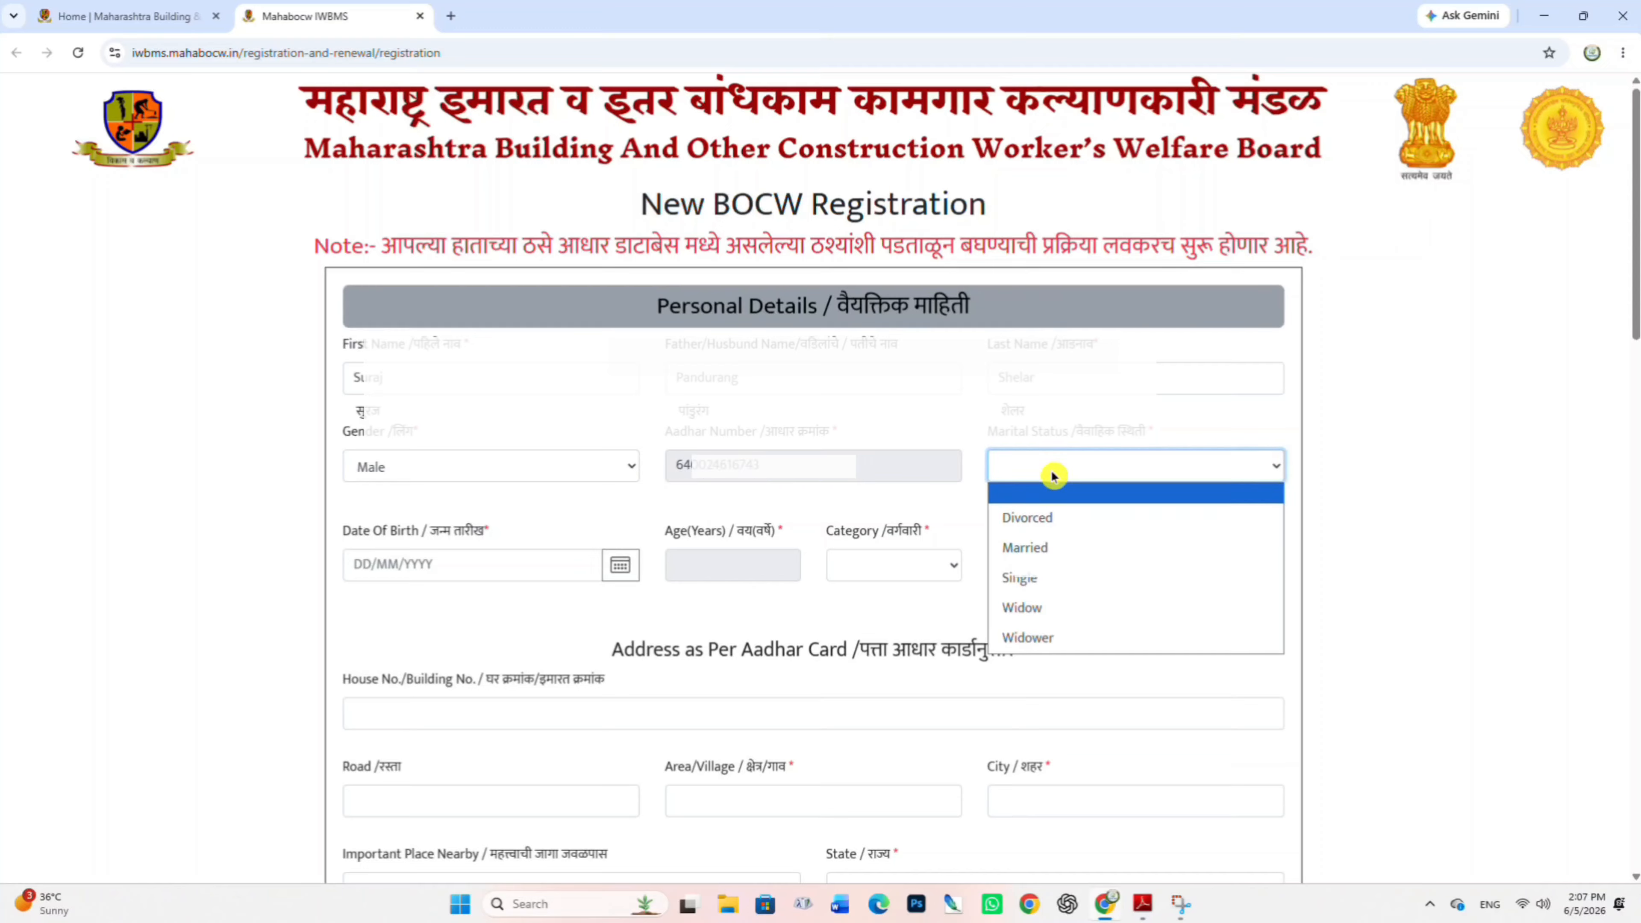
{"action": "left_click", "coordinate": [1034, 548]}
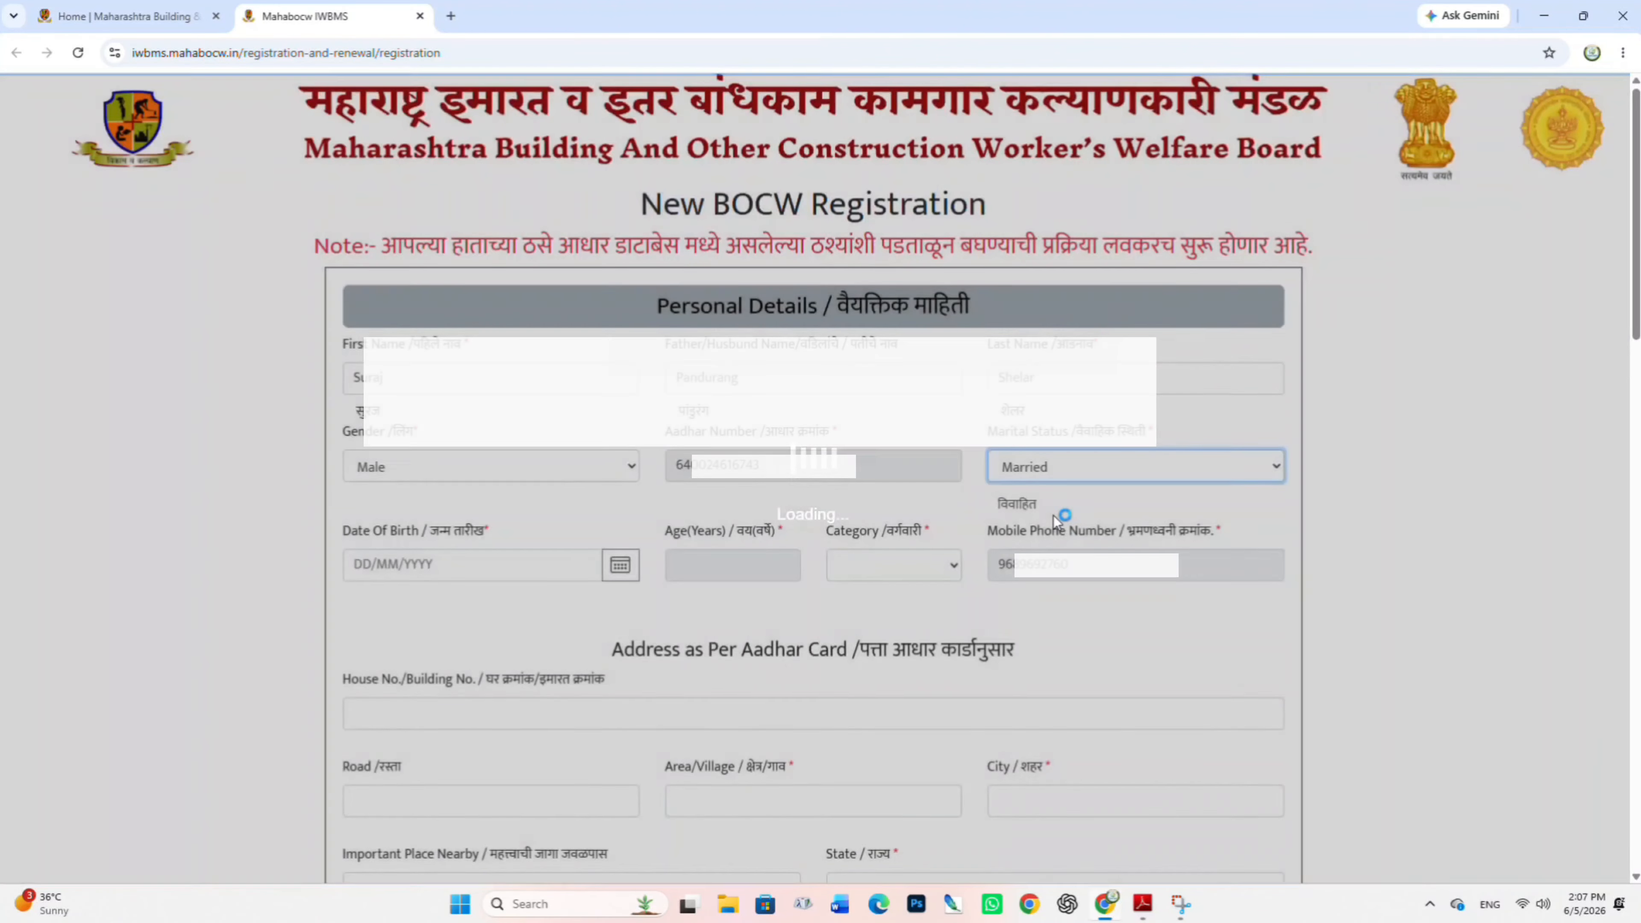
- Pick 5 January 1991 as birth date, giving age 35, and set category to General
{"action": "left_click", "coordinate": [475, 571]}
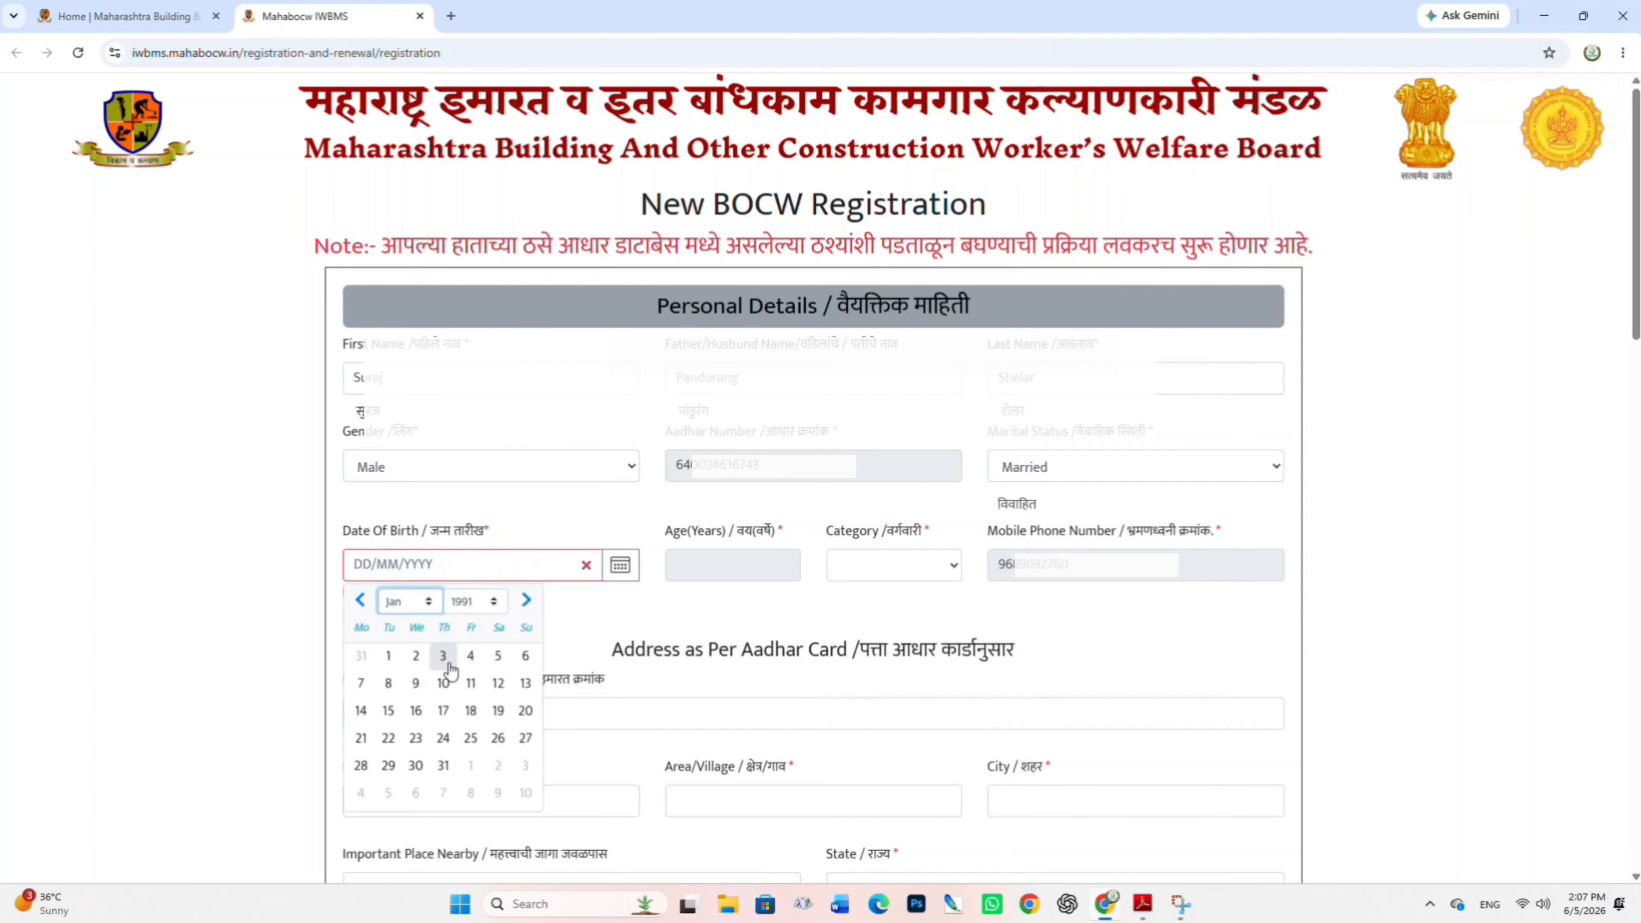
{"action": "left_click", "coordinate": [494, 660]}
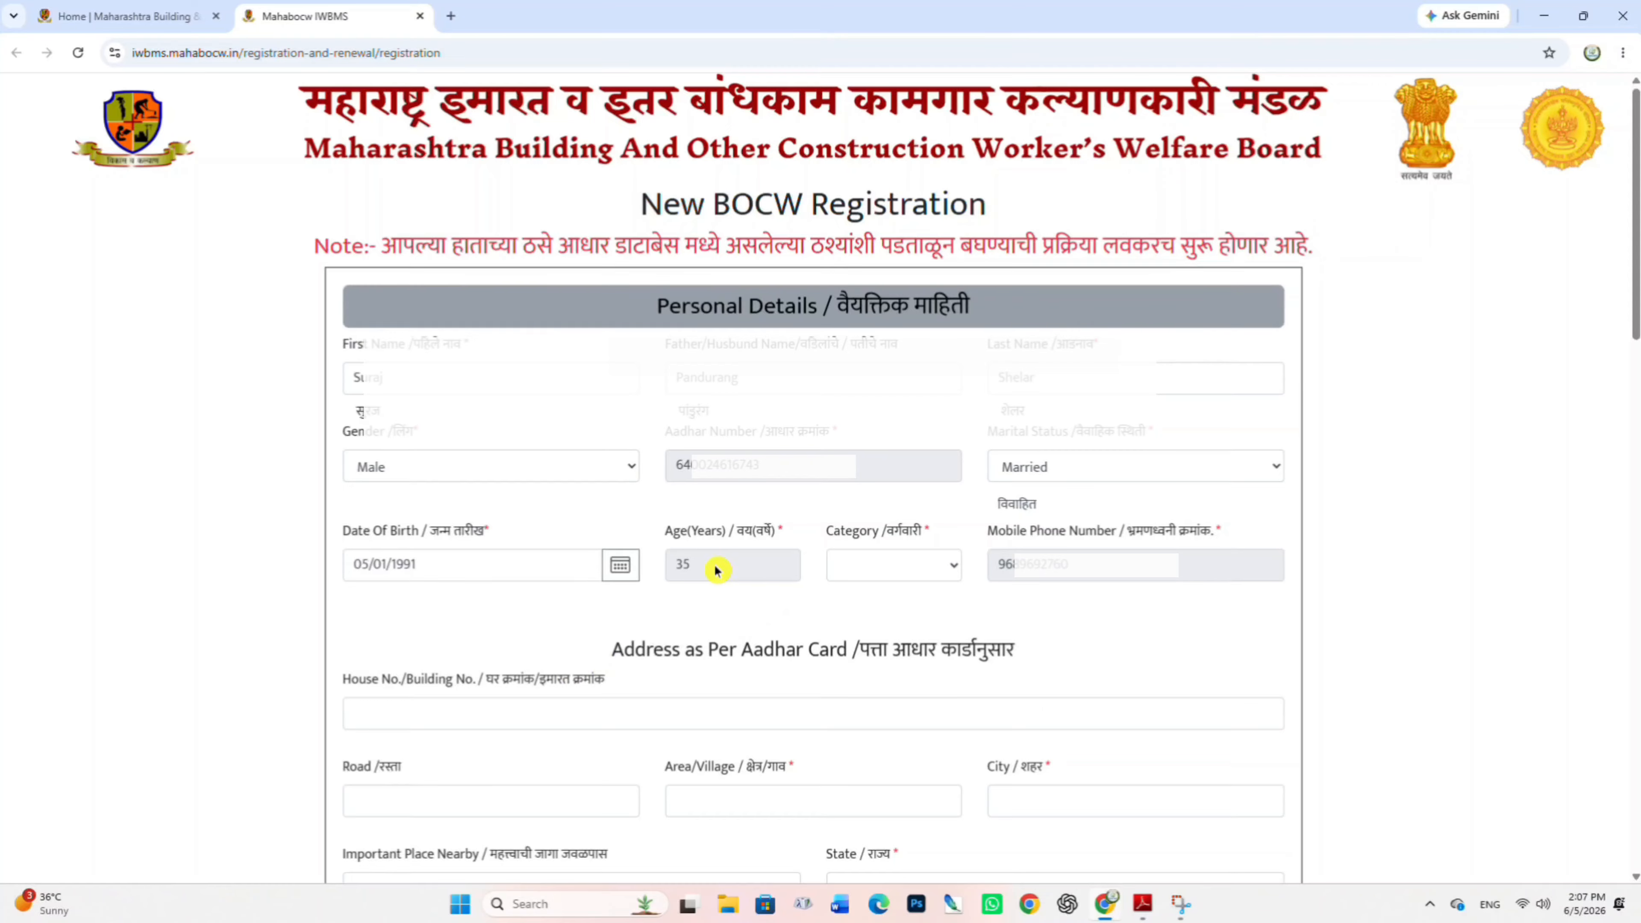
{"action": "double_click", "coordinate": [702, 561]}
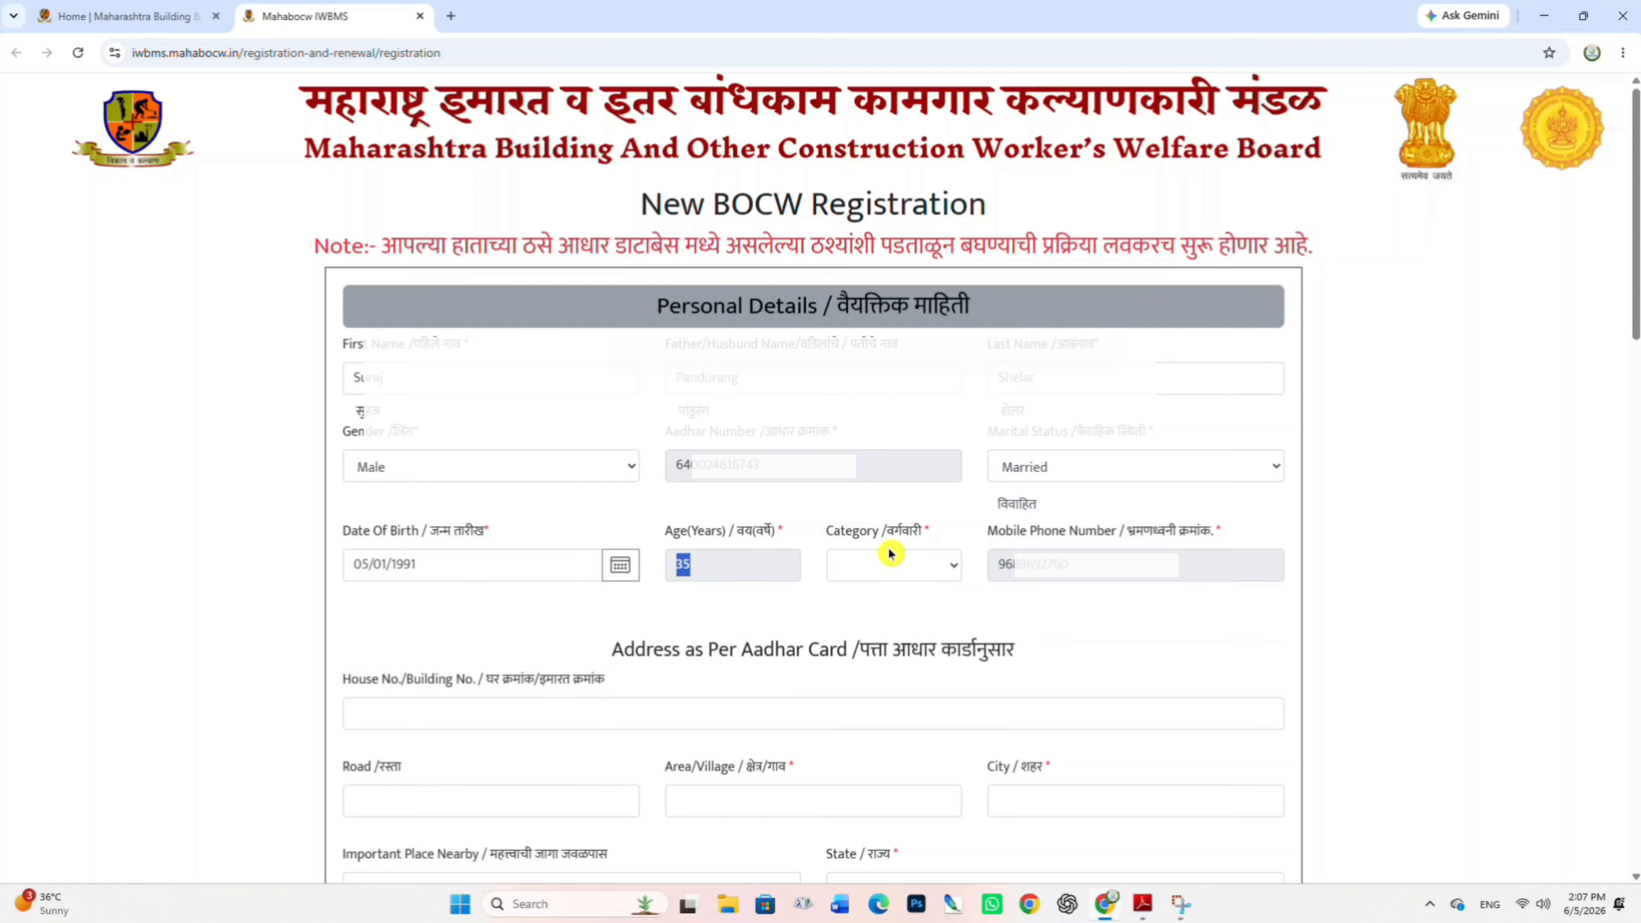
{"action": "left_click", "coordinate": [913, 566]}
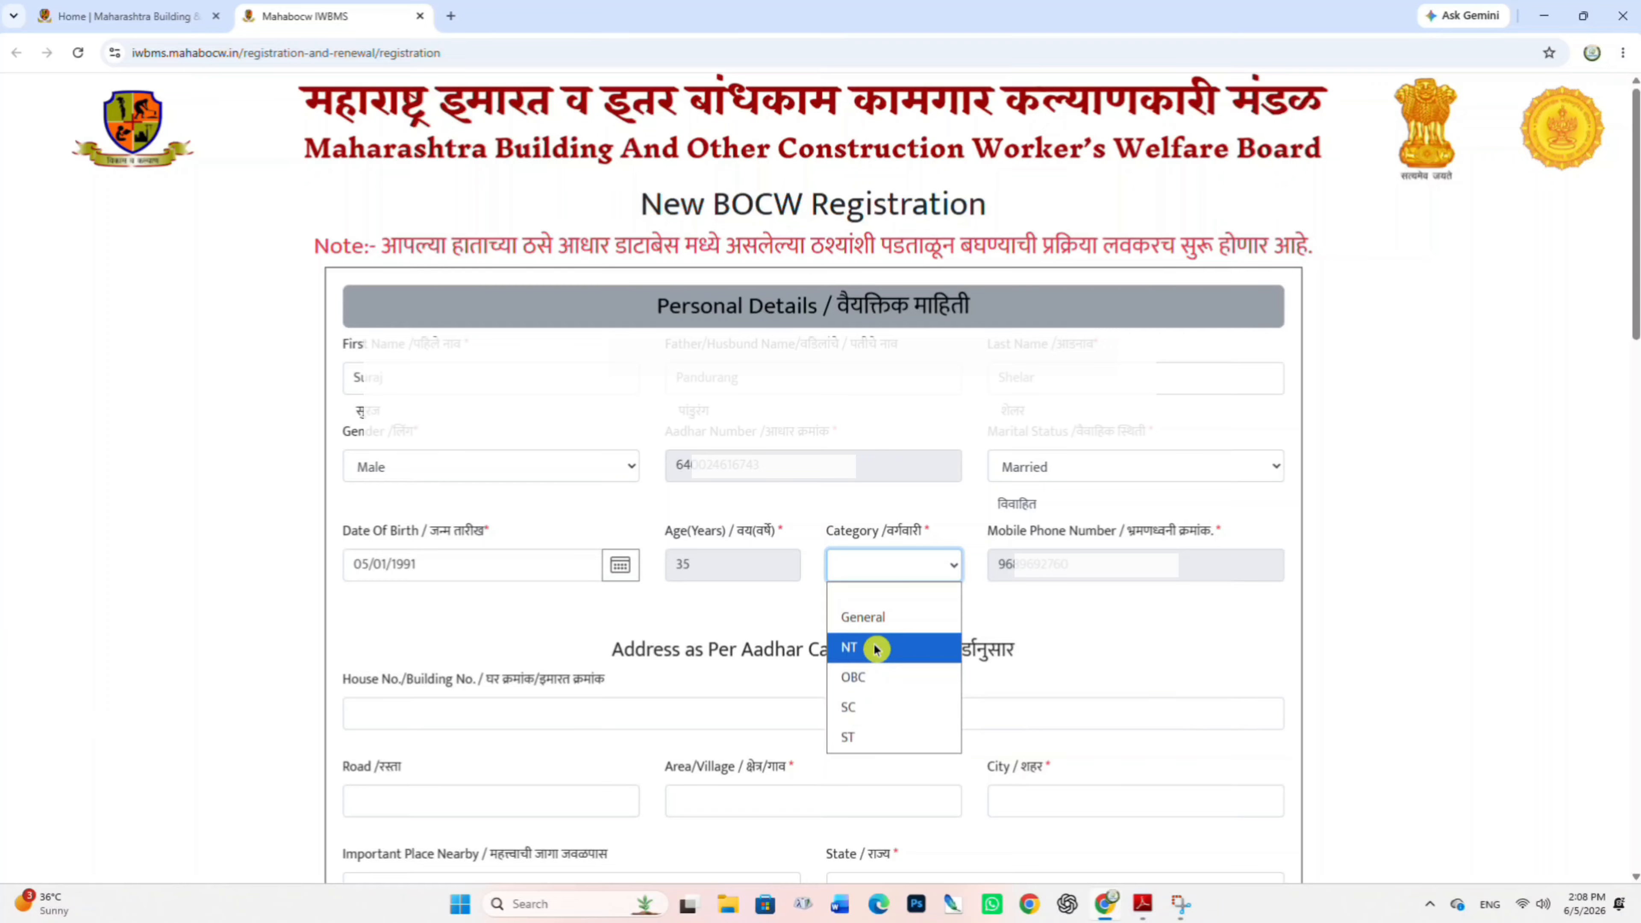
{"action": "left_click", "coordinate": [885, 627]}
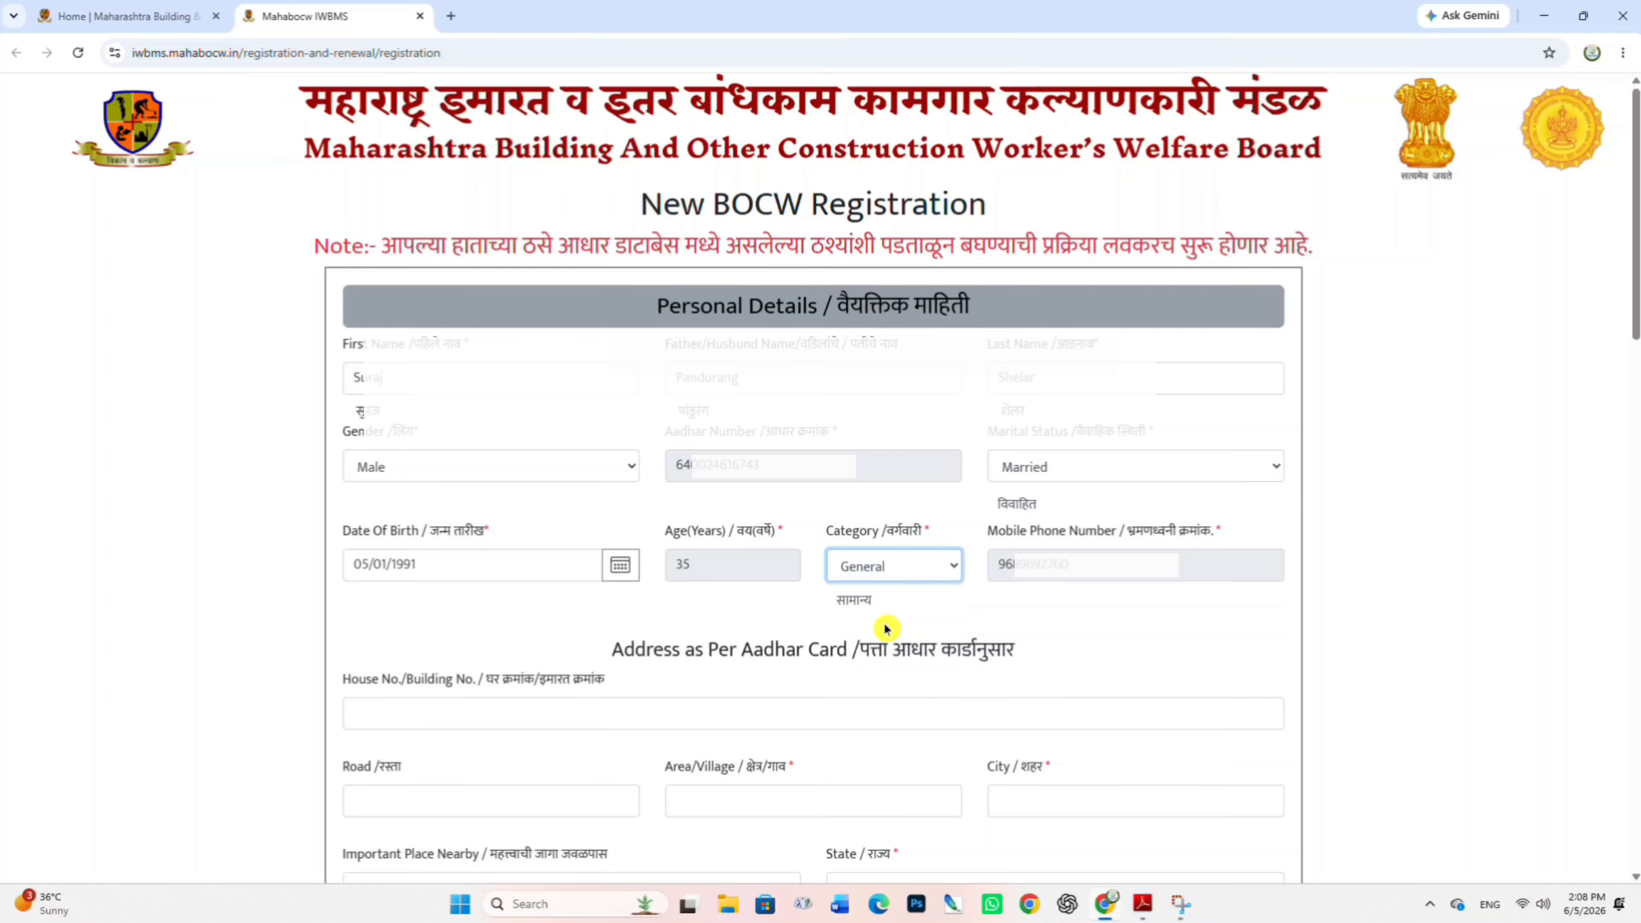
{"action": "left_click_drag", "start_coordinate": [985, 531], "coordinate": [1082, 538]}
{"action": "left_click", "coordinate": [1082, 537]}
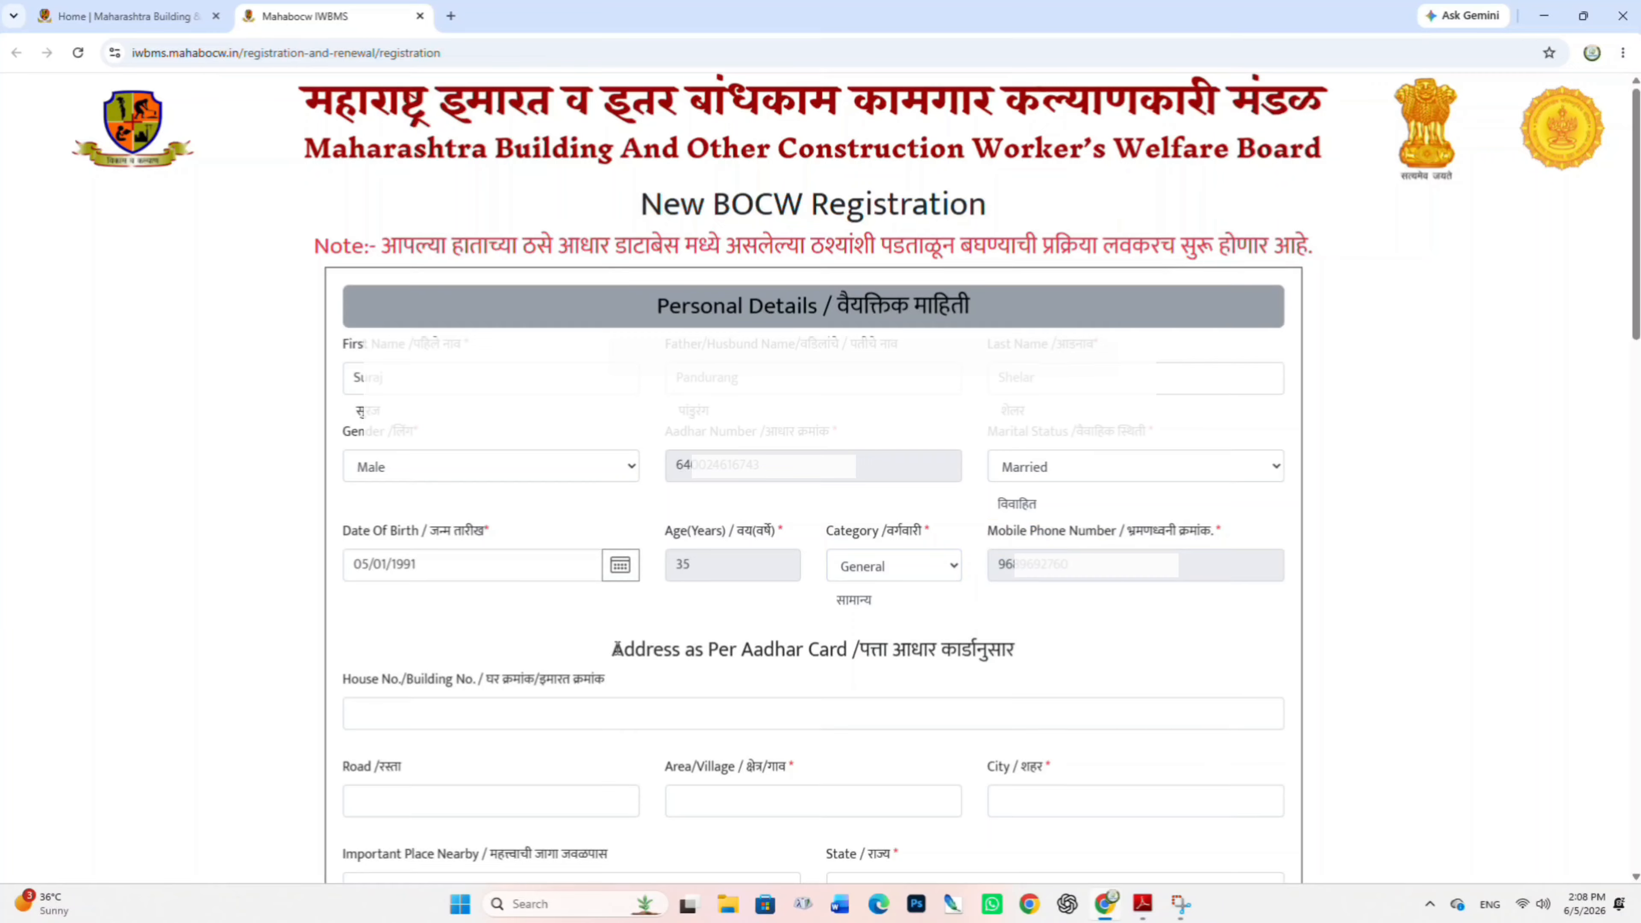
{"action": "left_click_drag", "start_coordinate": [614, 648], "coordinate": [1030, 663]}
{"action": "left_click", "coordinate": [637, 719]}
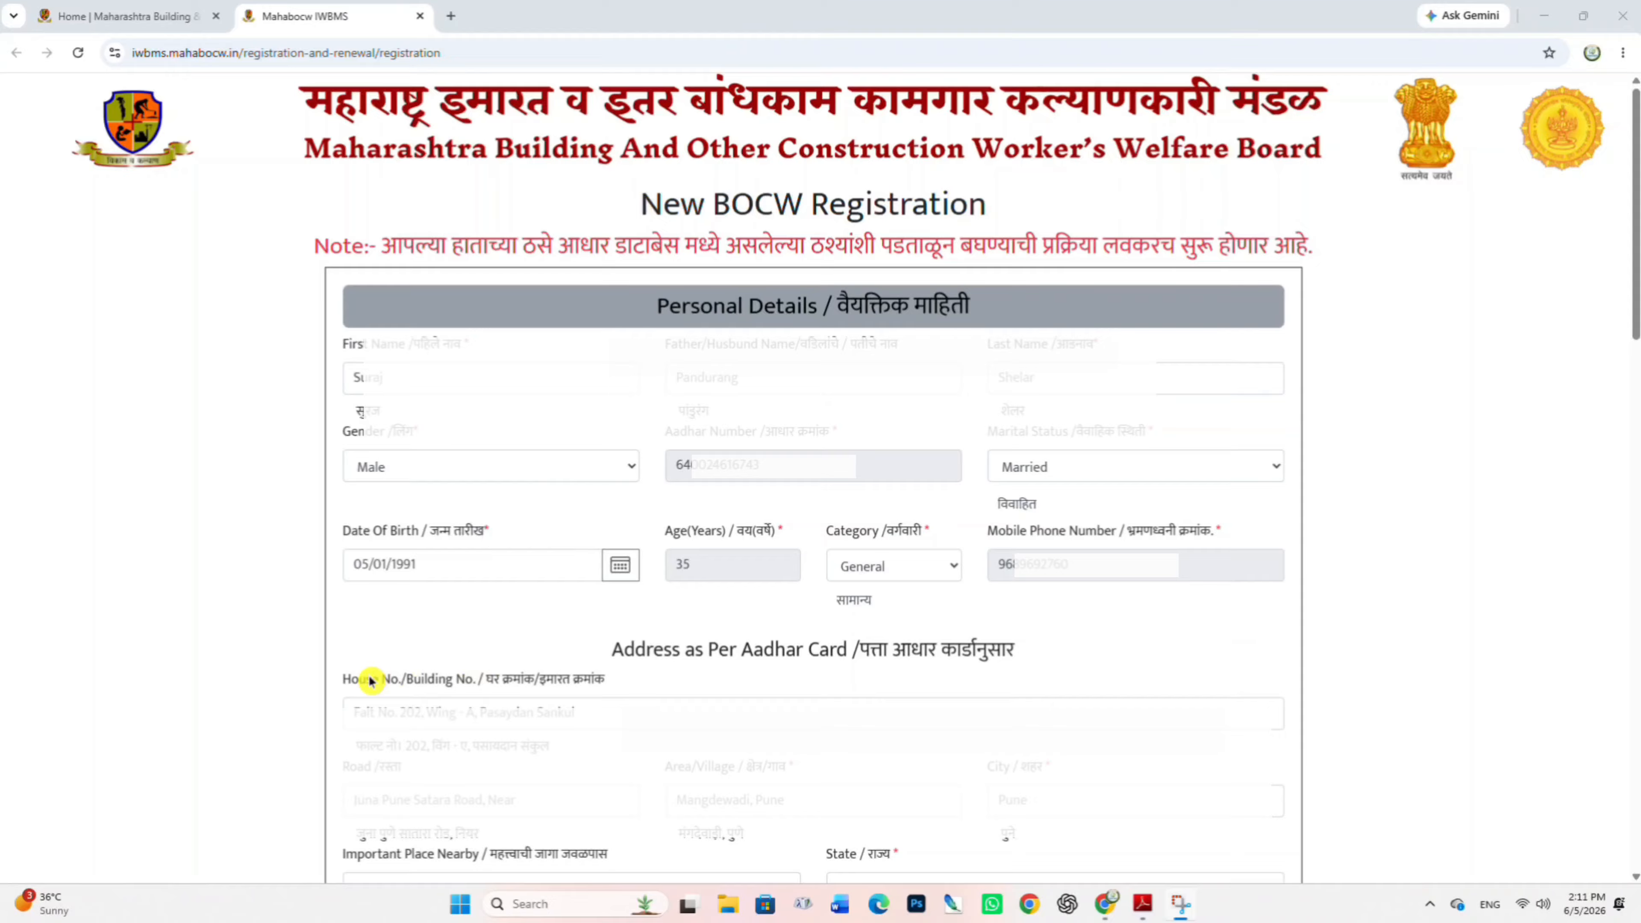
{"action": "left_click_drag", "start_coordinate": [345, 678], "coordinate": [476, 679]}
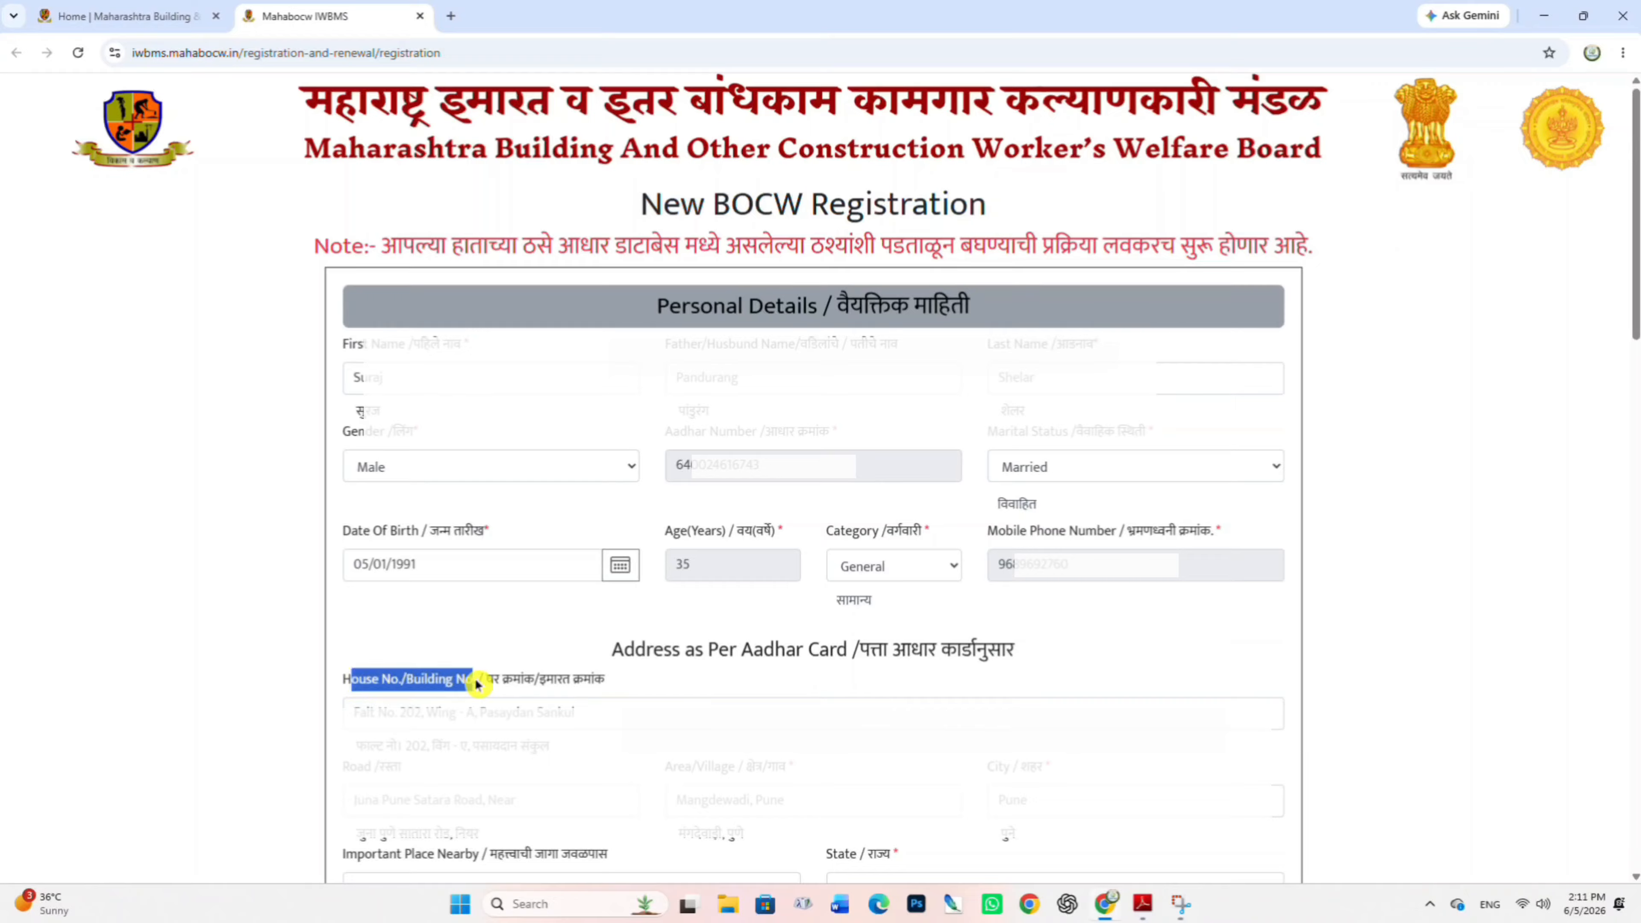
{"action": "left_click_drag", "start_coordinate": [349, 768], "coordinate": [405, 774]}
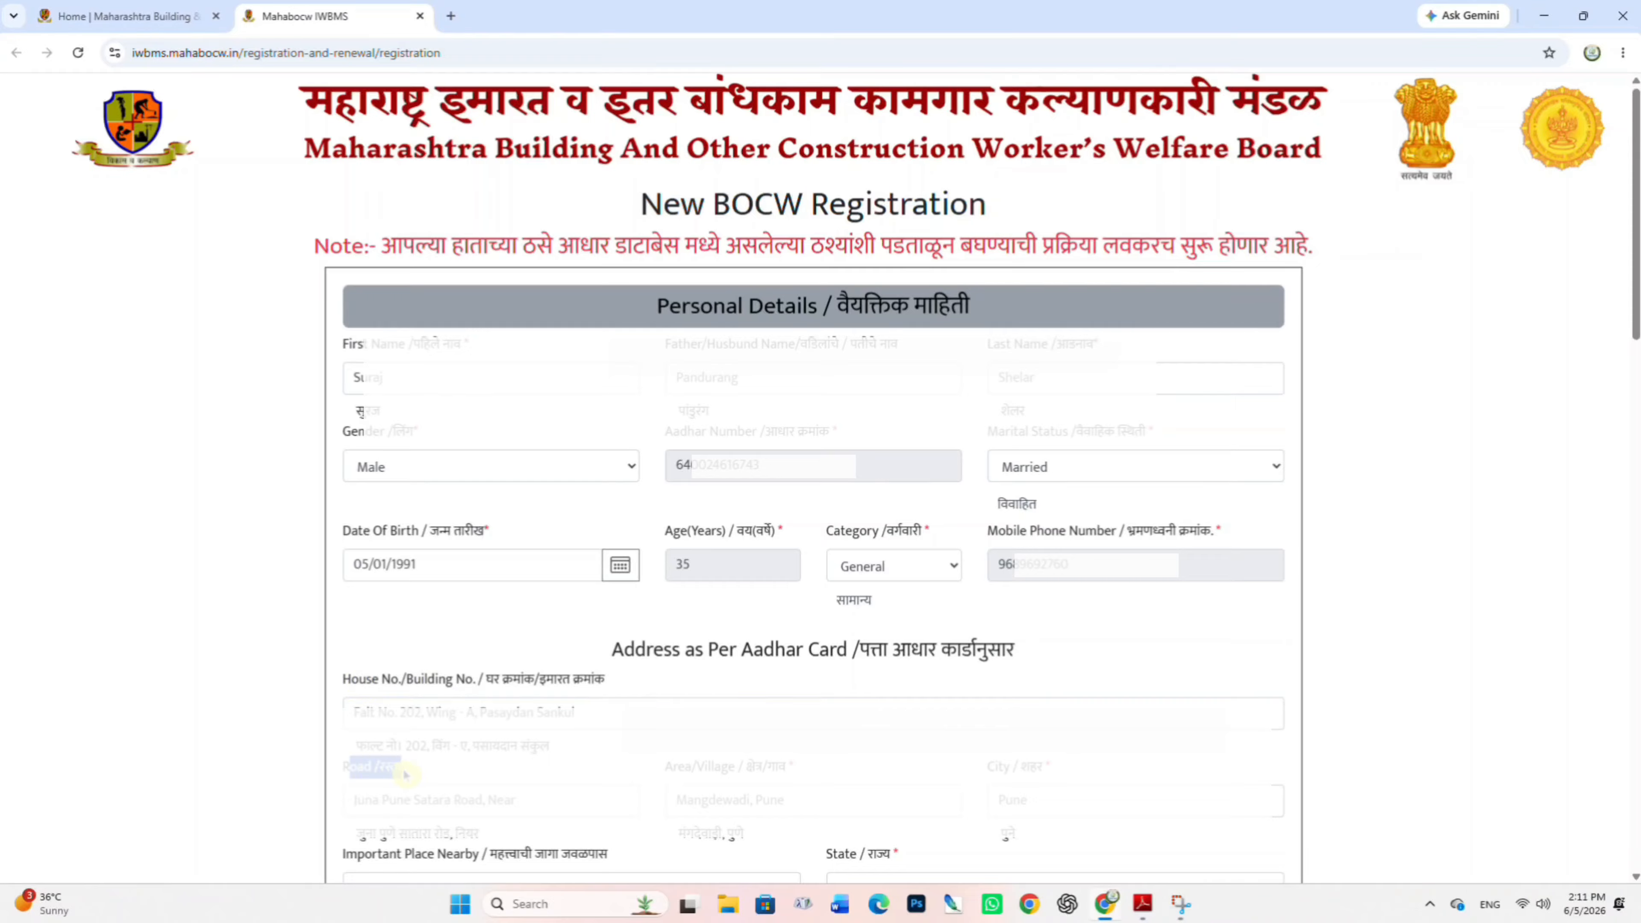
{"action": "left_click_drag", "start_coordinate": [665, 767], "coordinate": [789, 788]}
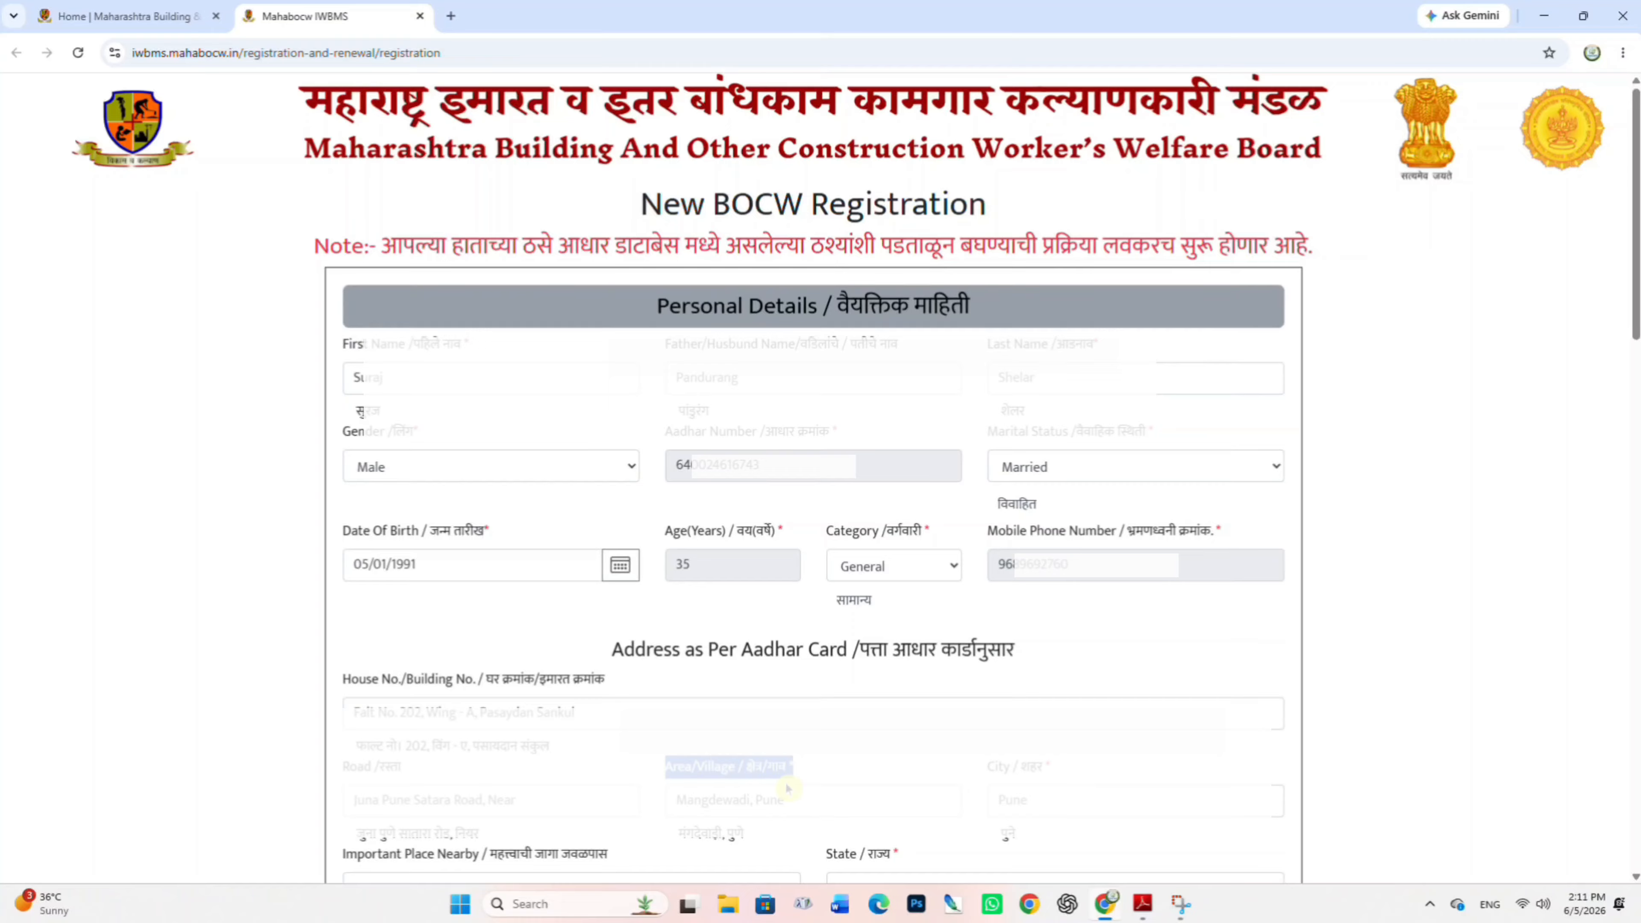
{"action": "left_click", "coordinate": [766, 805]}
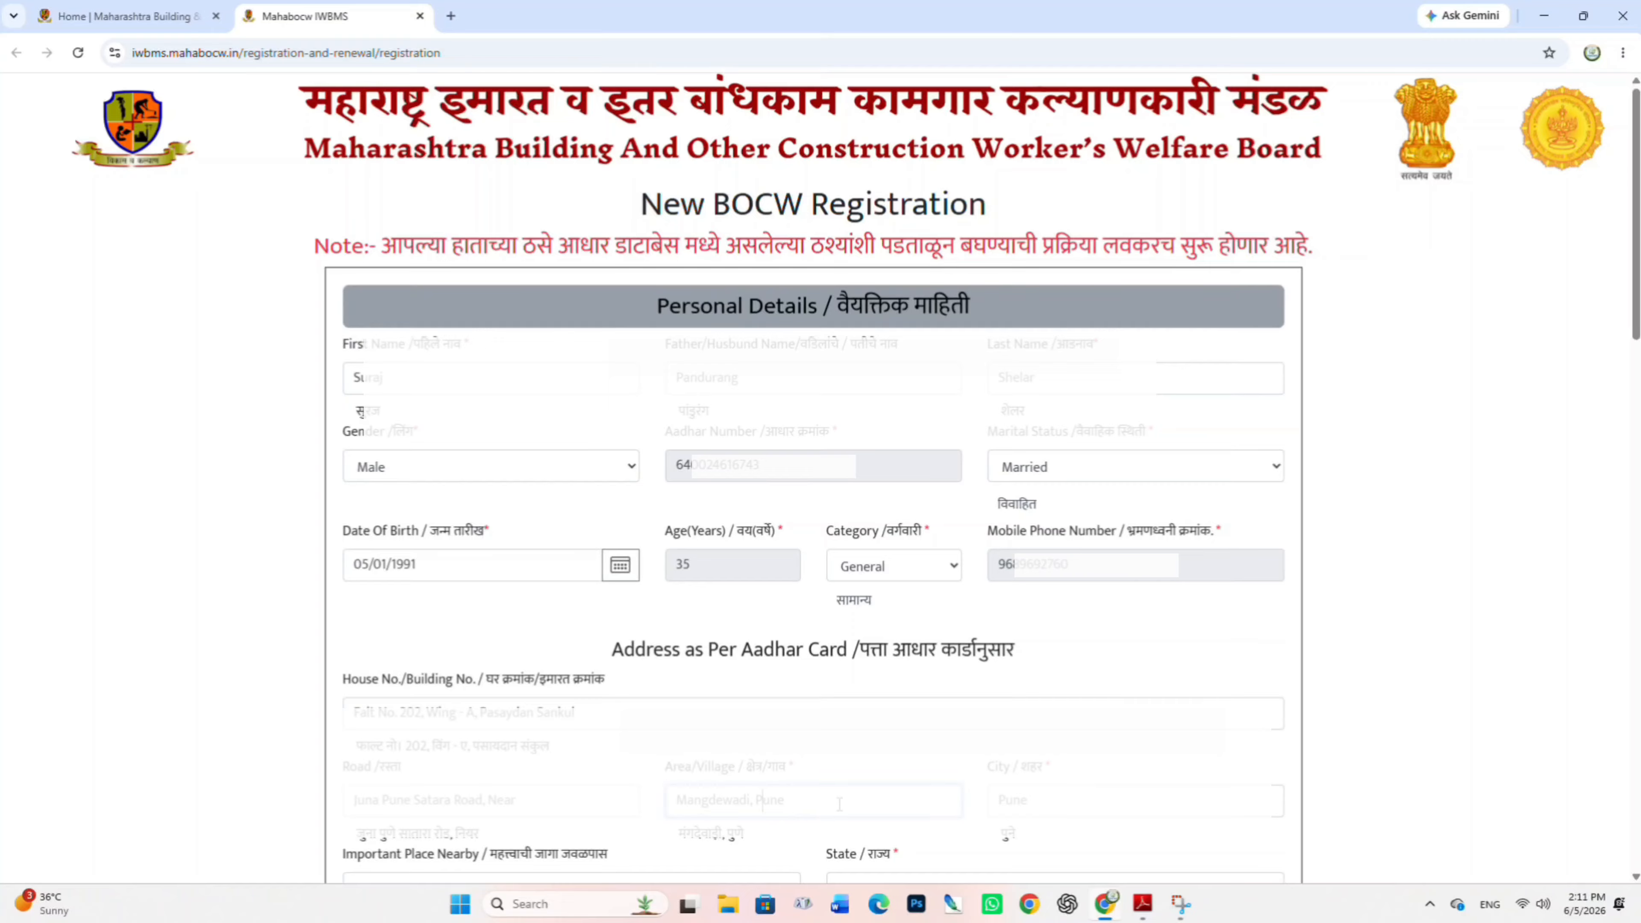
{"action": "left_click_drag", "start_coordinate": [992, 771], "coordinate": [1051, 788]}
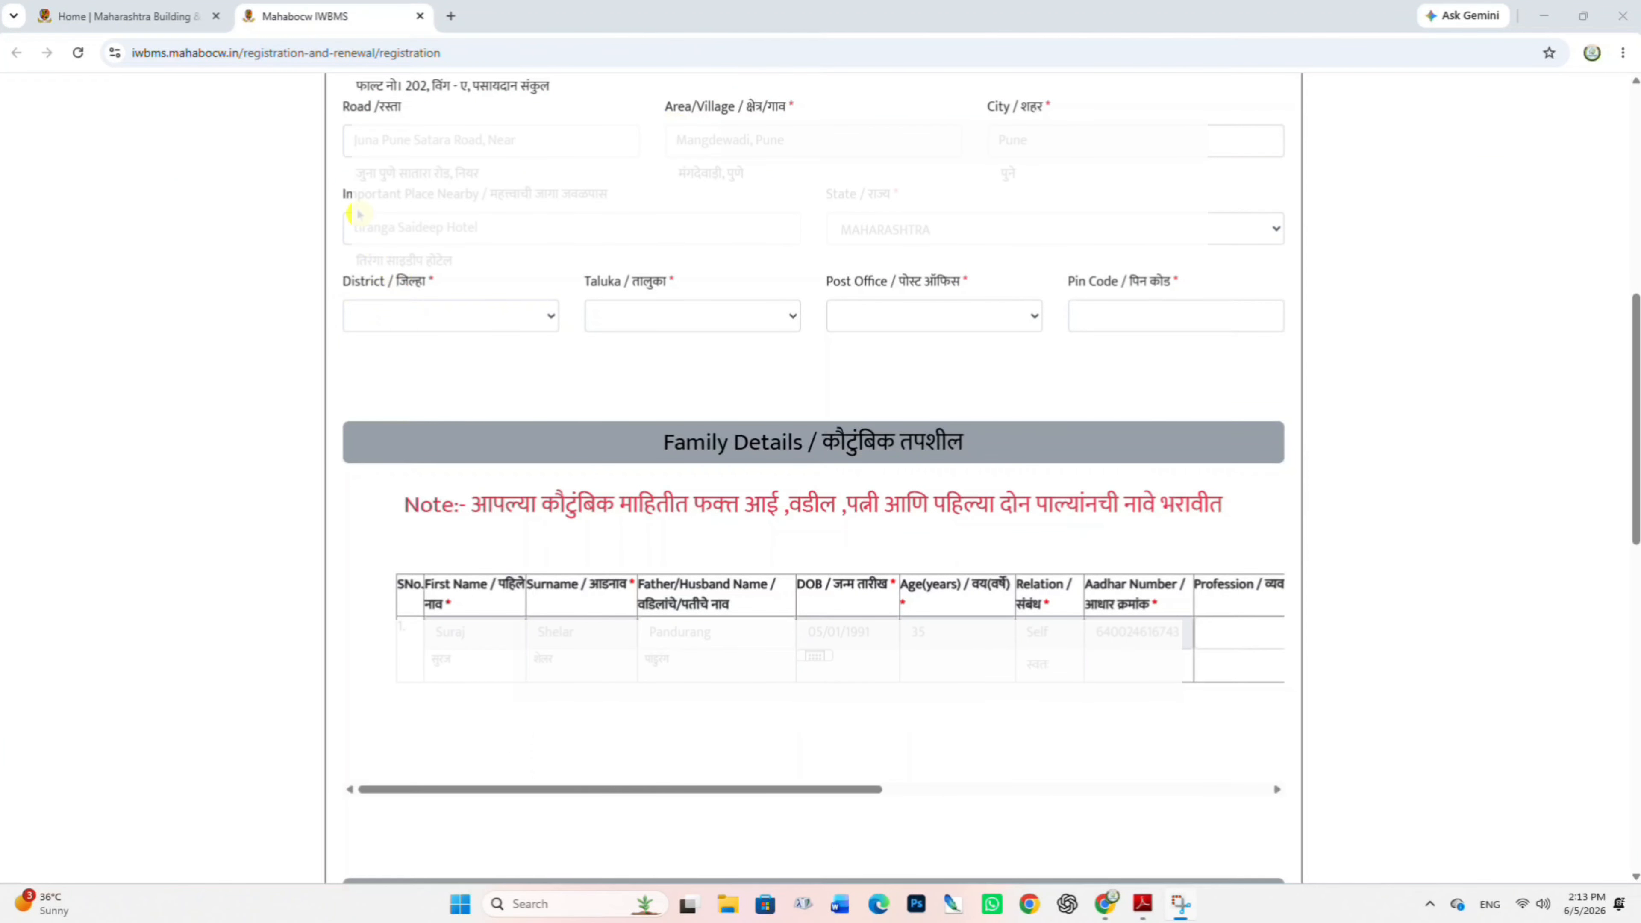
- Keep state MAHARASHTRA, choose district Pune and taluka Haveli in the address
{"action": "left_click_drag", "start_coordinate": [341, 203], "coordinate": [598, 206]}
{"action": "left_click", "coordinate": [863, 230]}
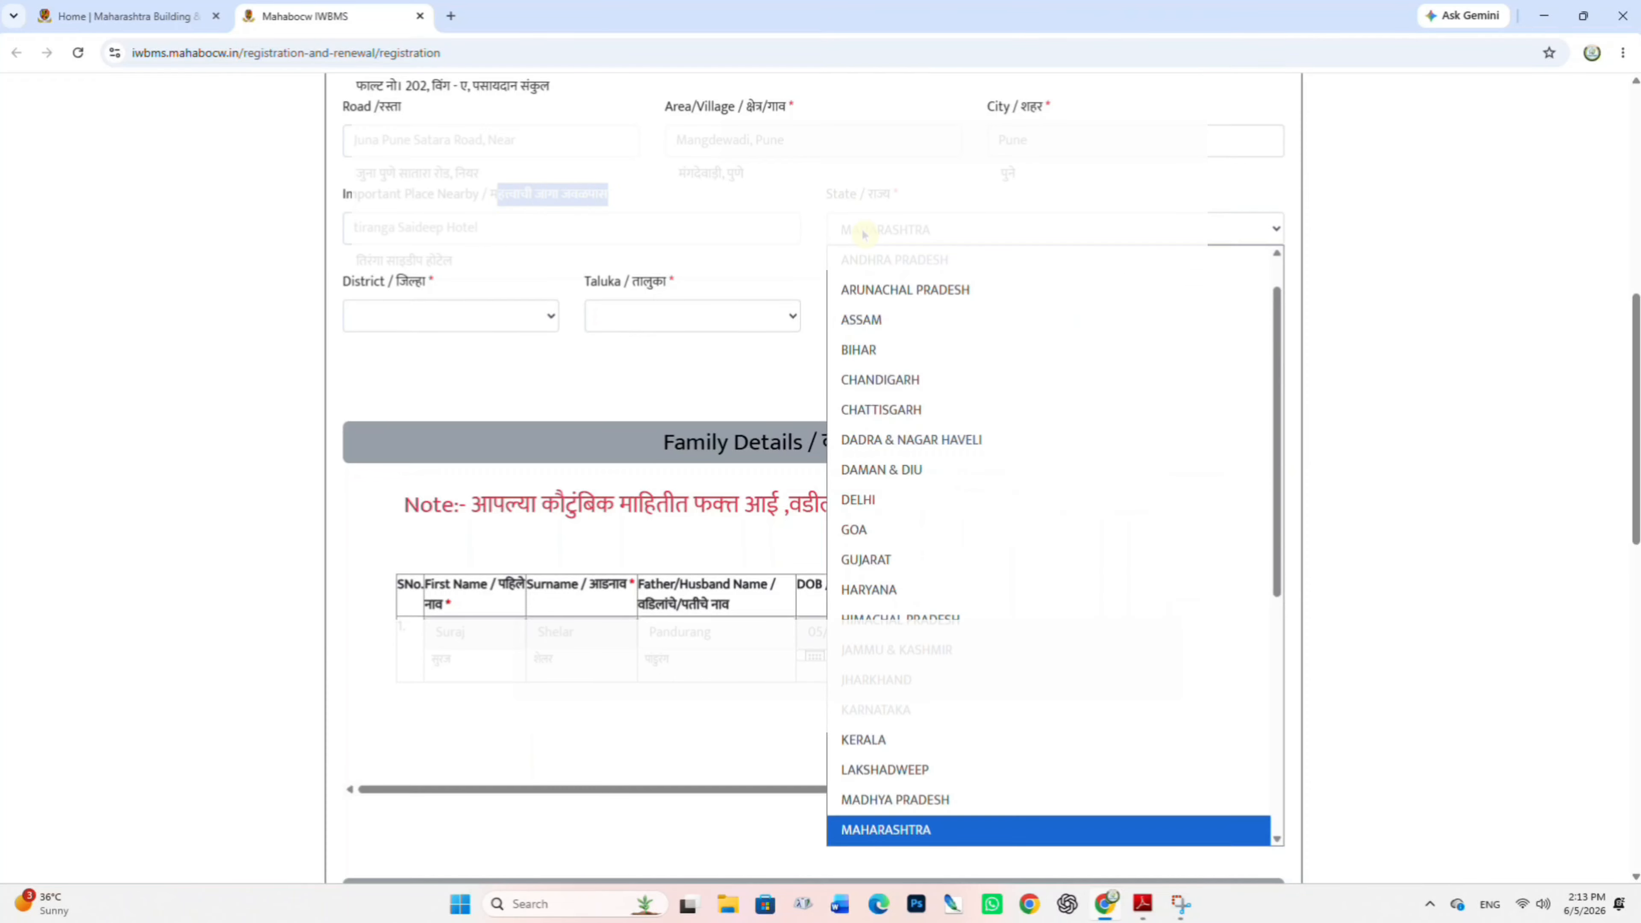
{"action": "left_click", "coordinate": [895, 829]}
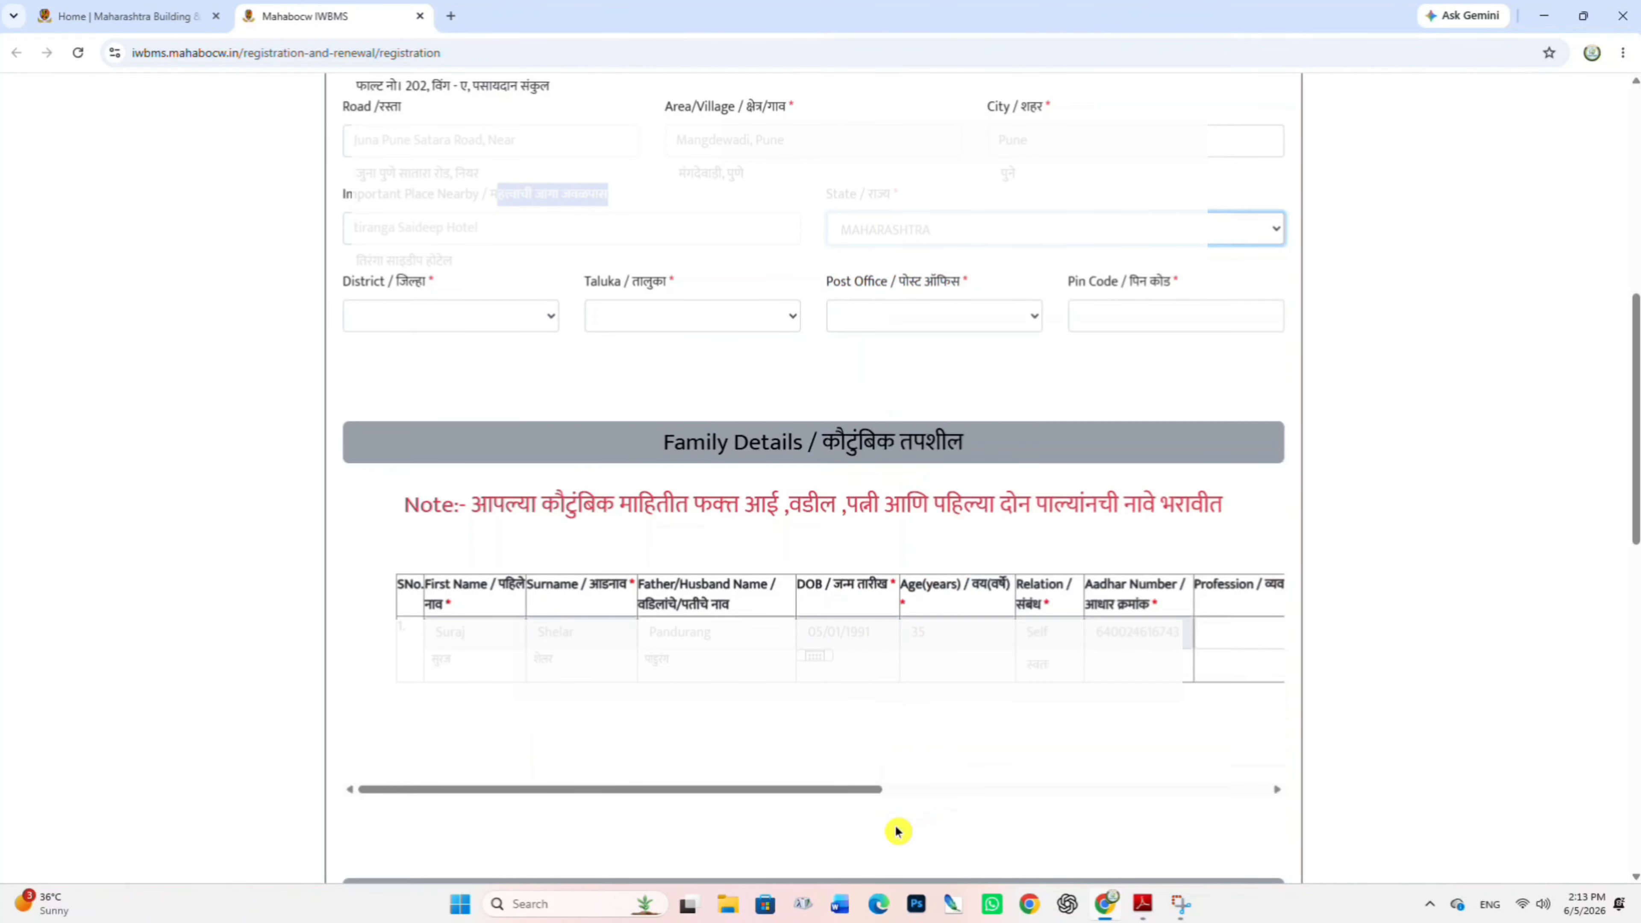
{"action": "left_click", "coordinate": [413, 311]}
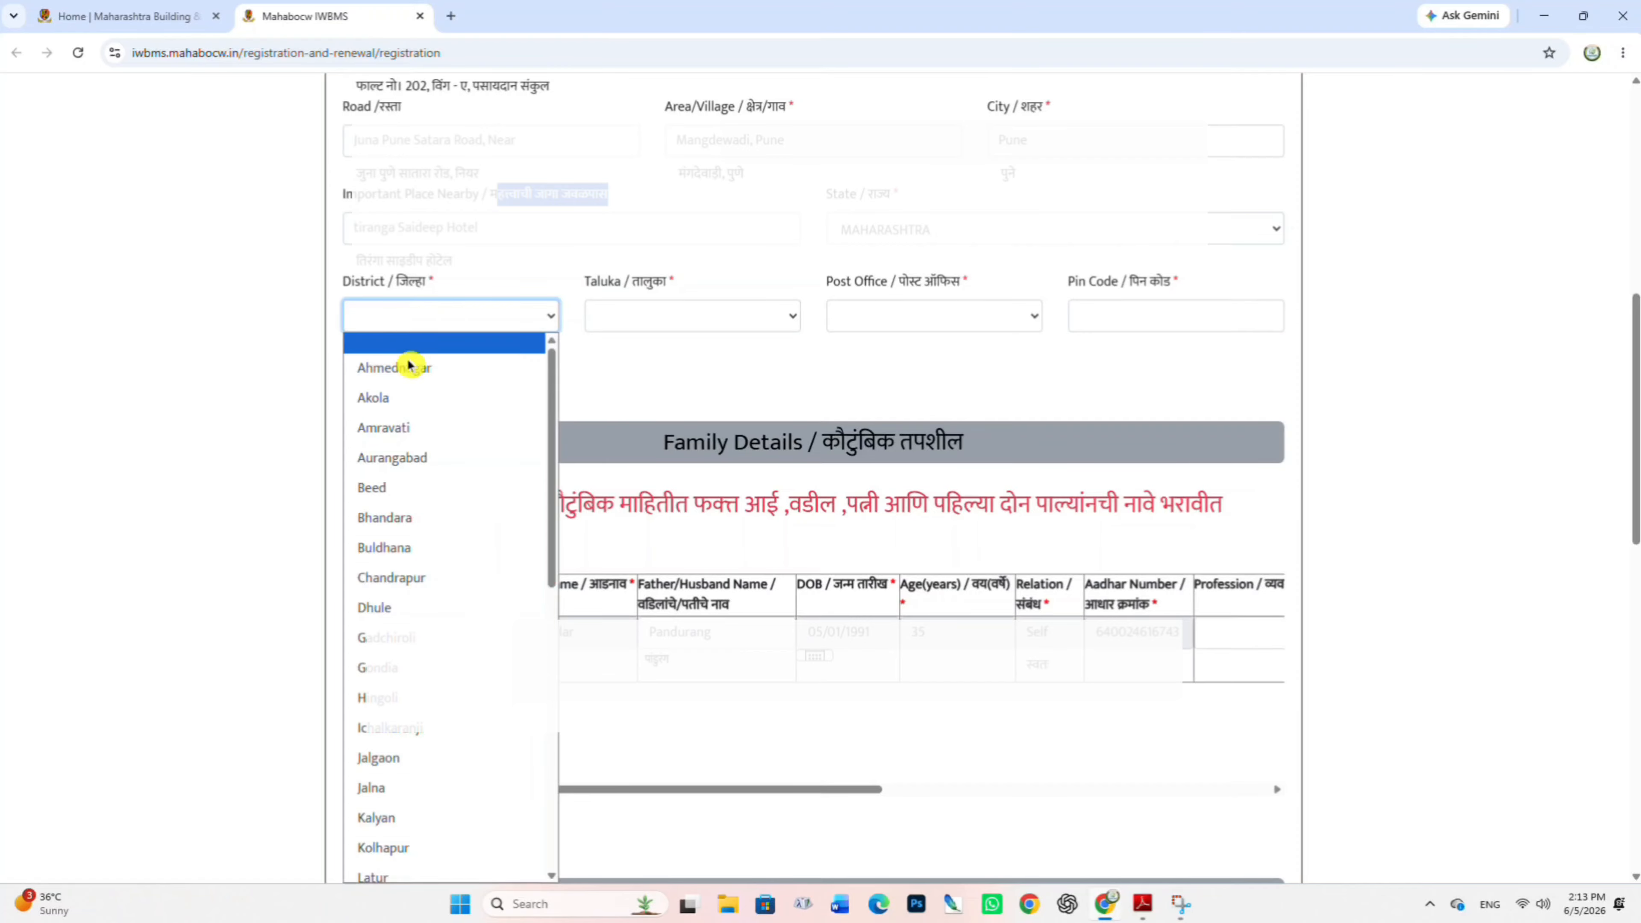
{"action": "scroll", "coordinate": [442, 660], "scroll_direction": "down", "scroll_amount": 6}
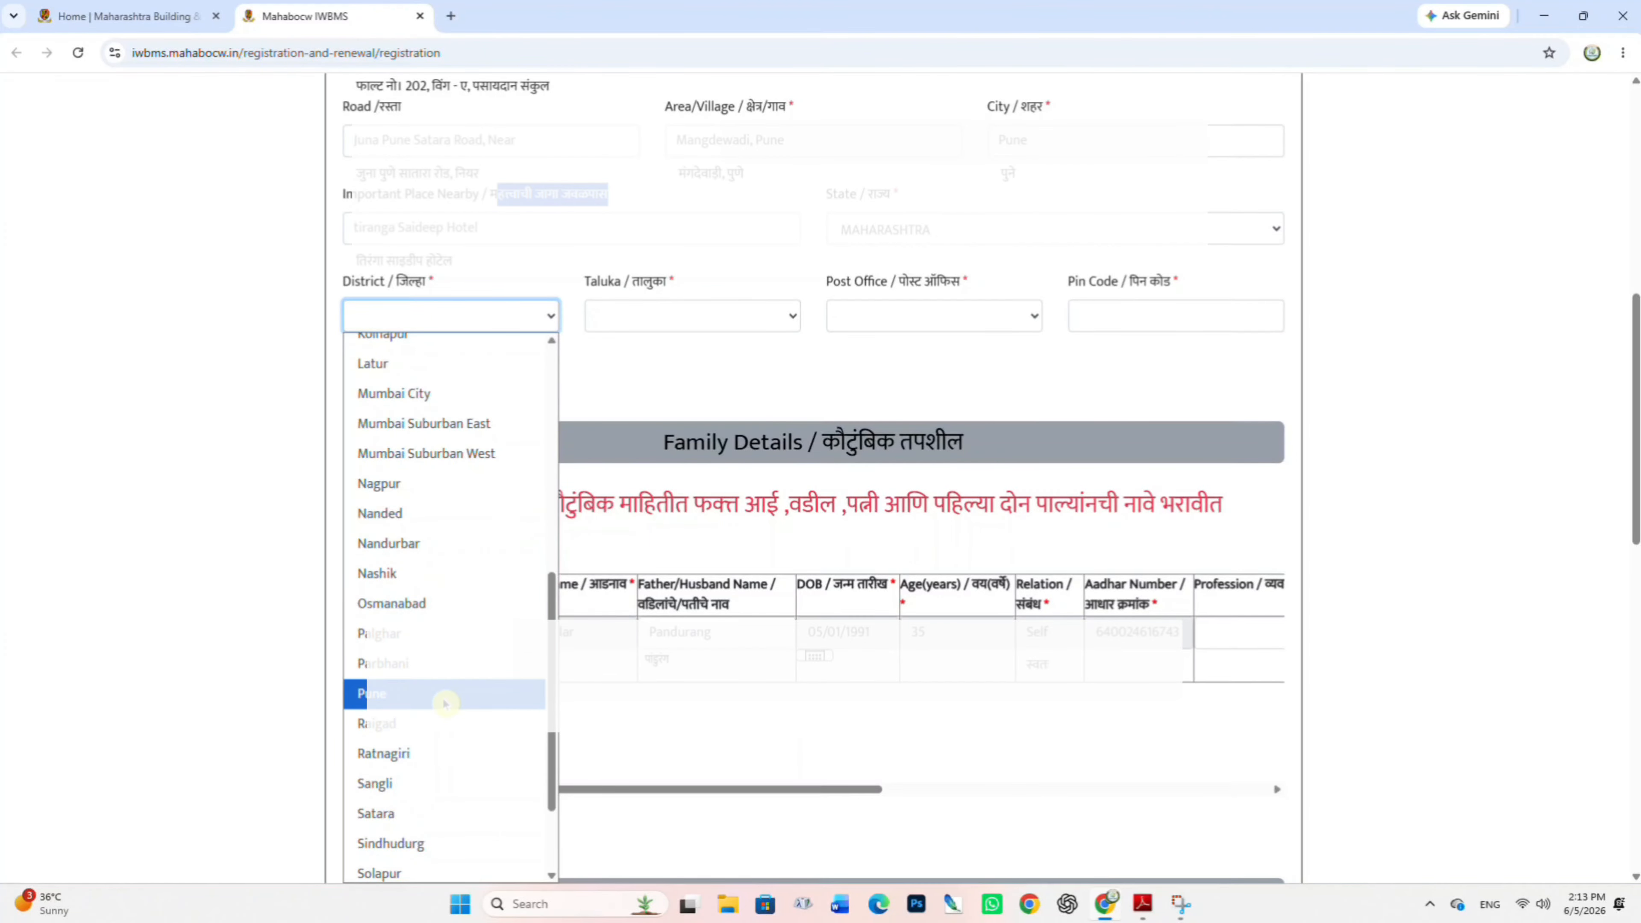
{"action": "left_click", "coordinate": [444, 691]}
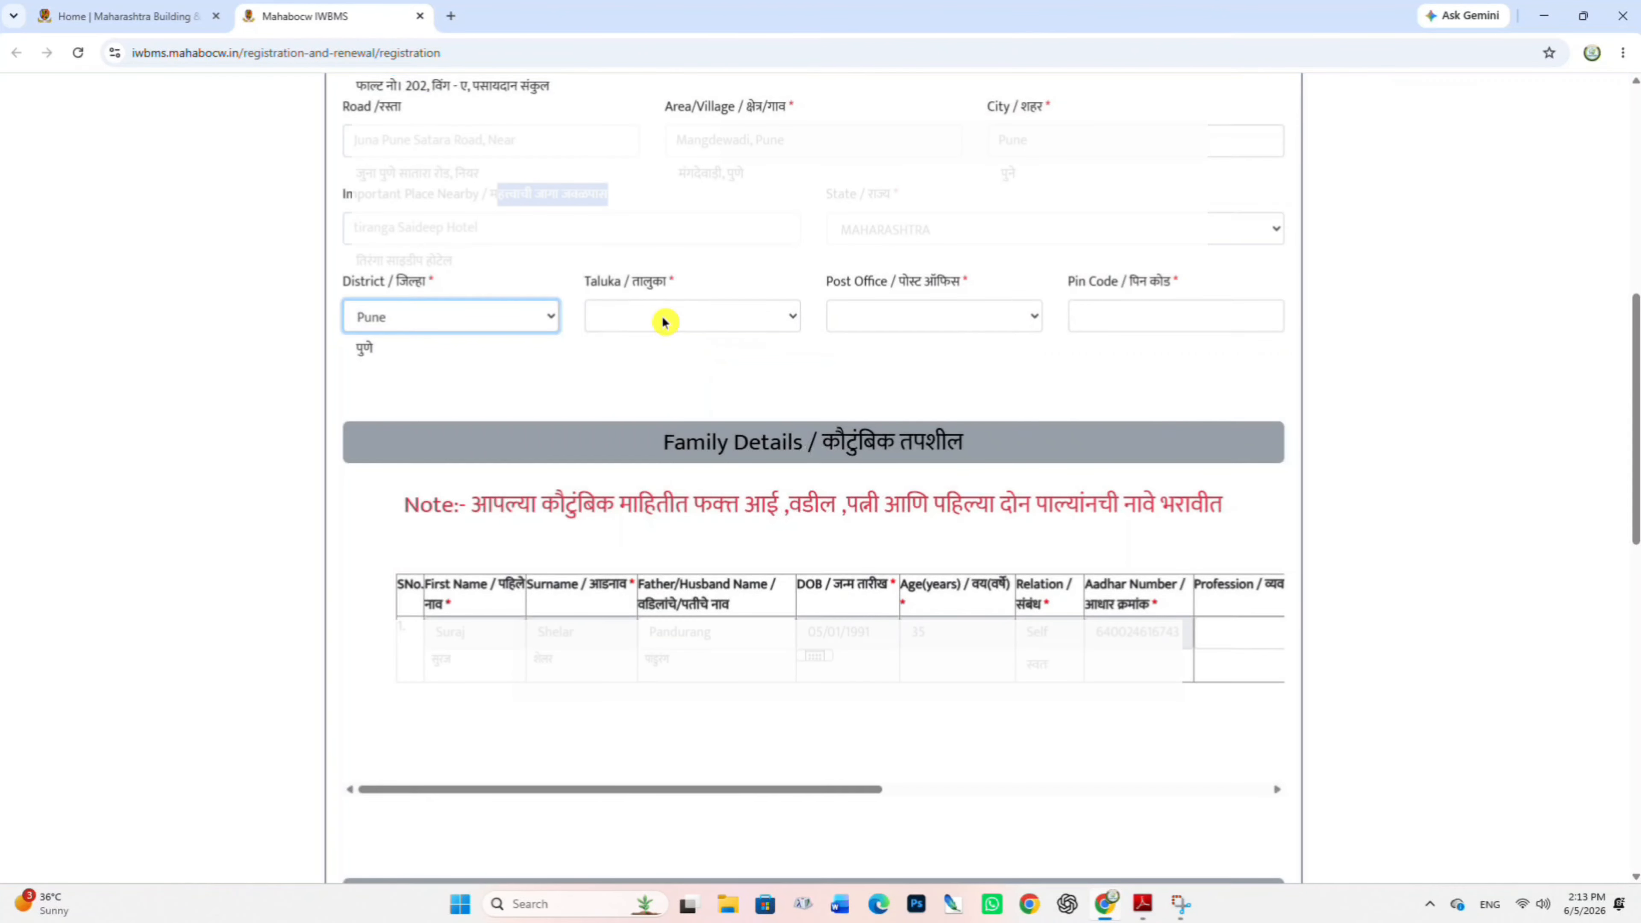
{"action": "left_click", "coordinate": [664, 319]}
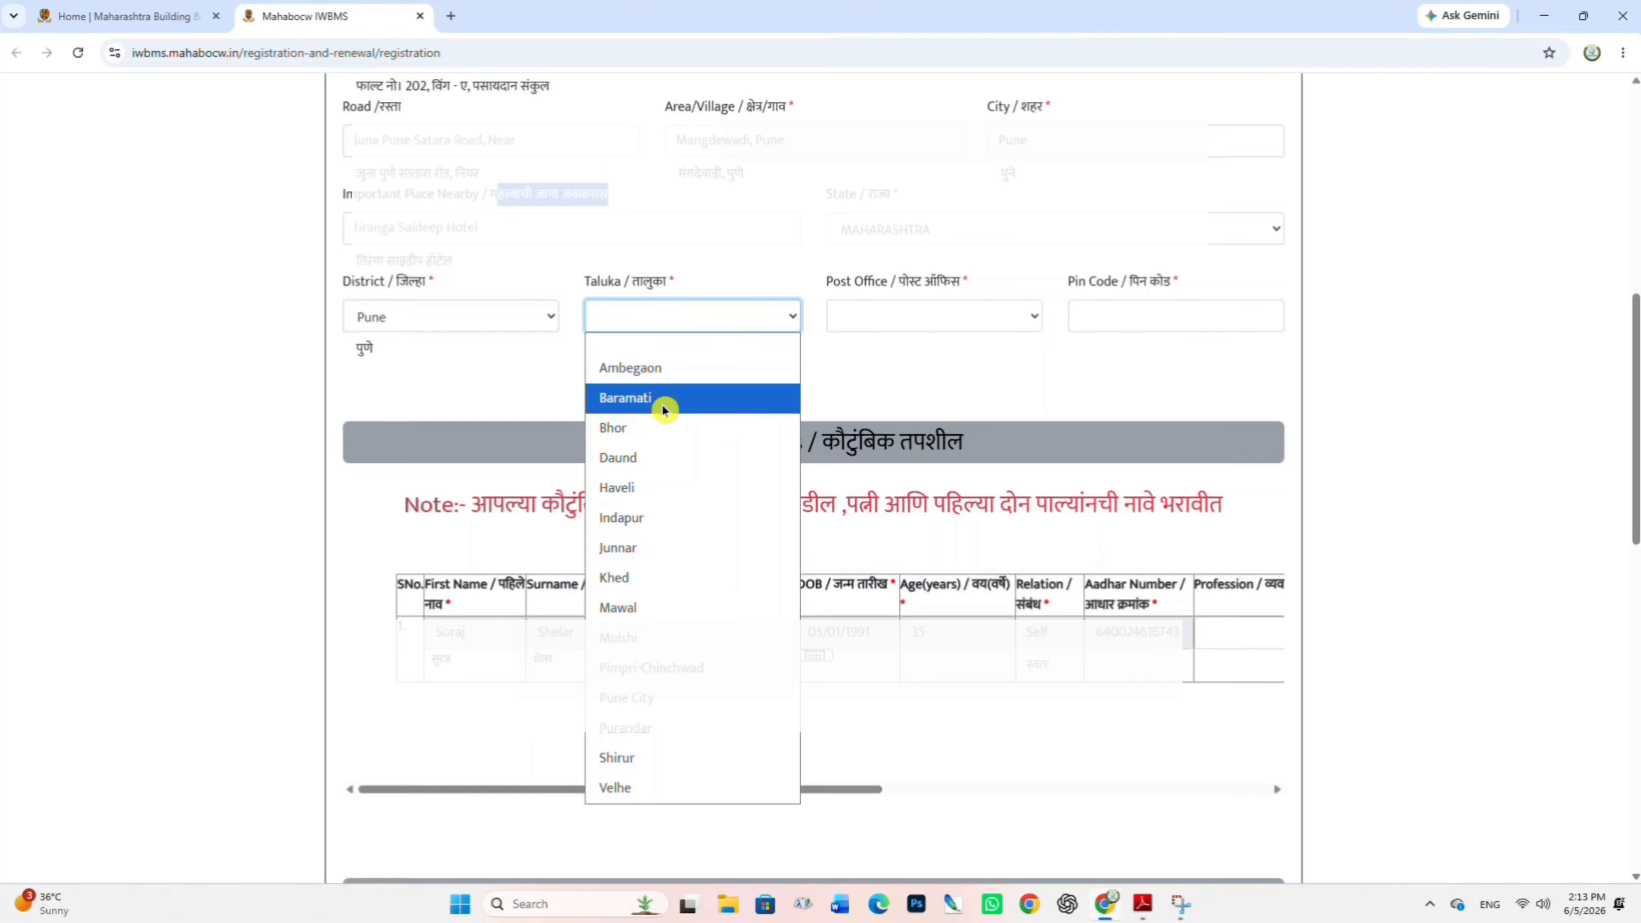
{"action": "left_click", "coordinate": [652, 499]}
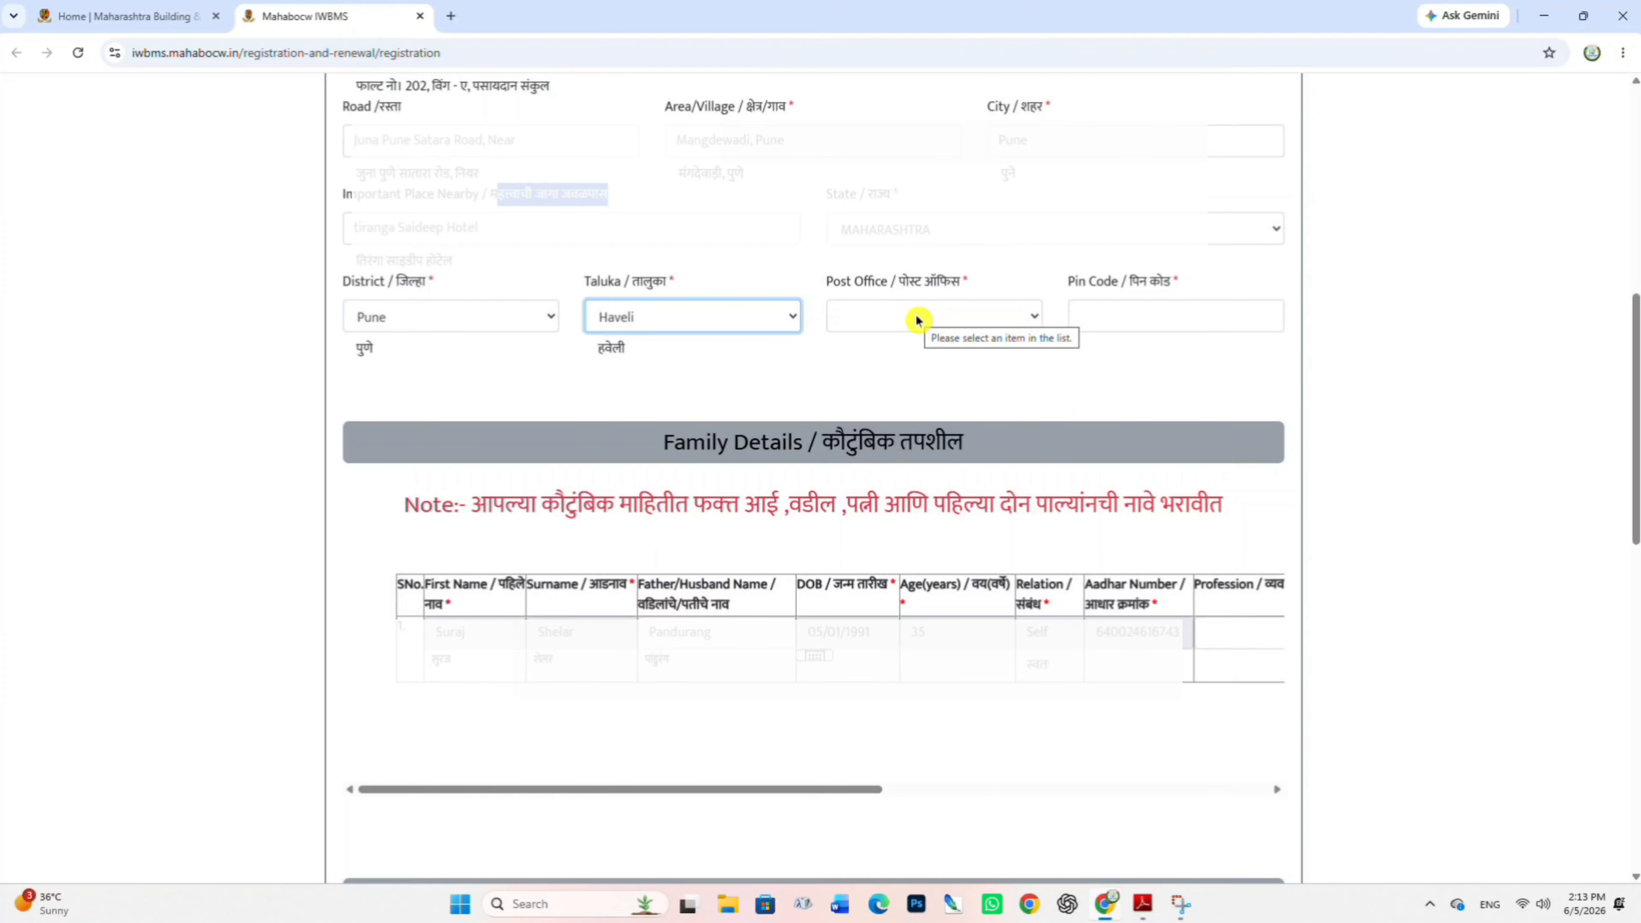
- Choose post office Phursungi S.O and enter pin code 411046
{"action": "left_click", "coordinate": [918, 319]}
{"action": "double_click", "coordinate": [1157, 315]}
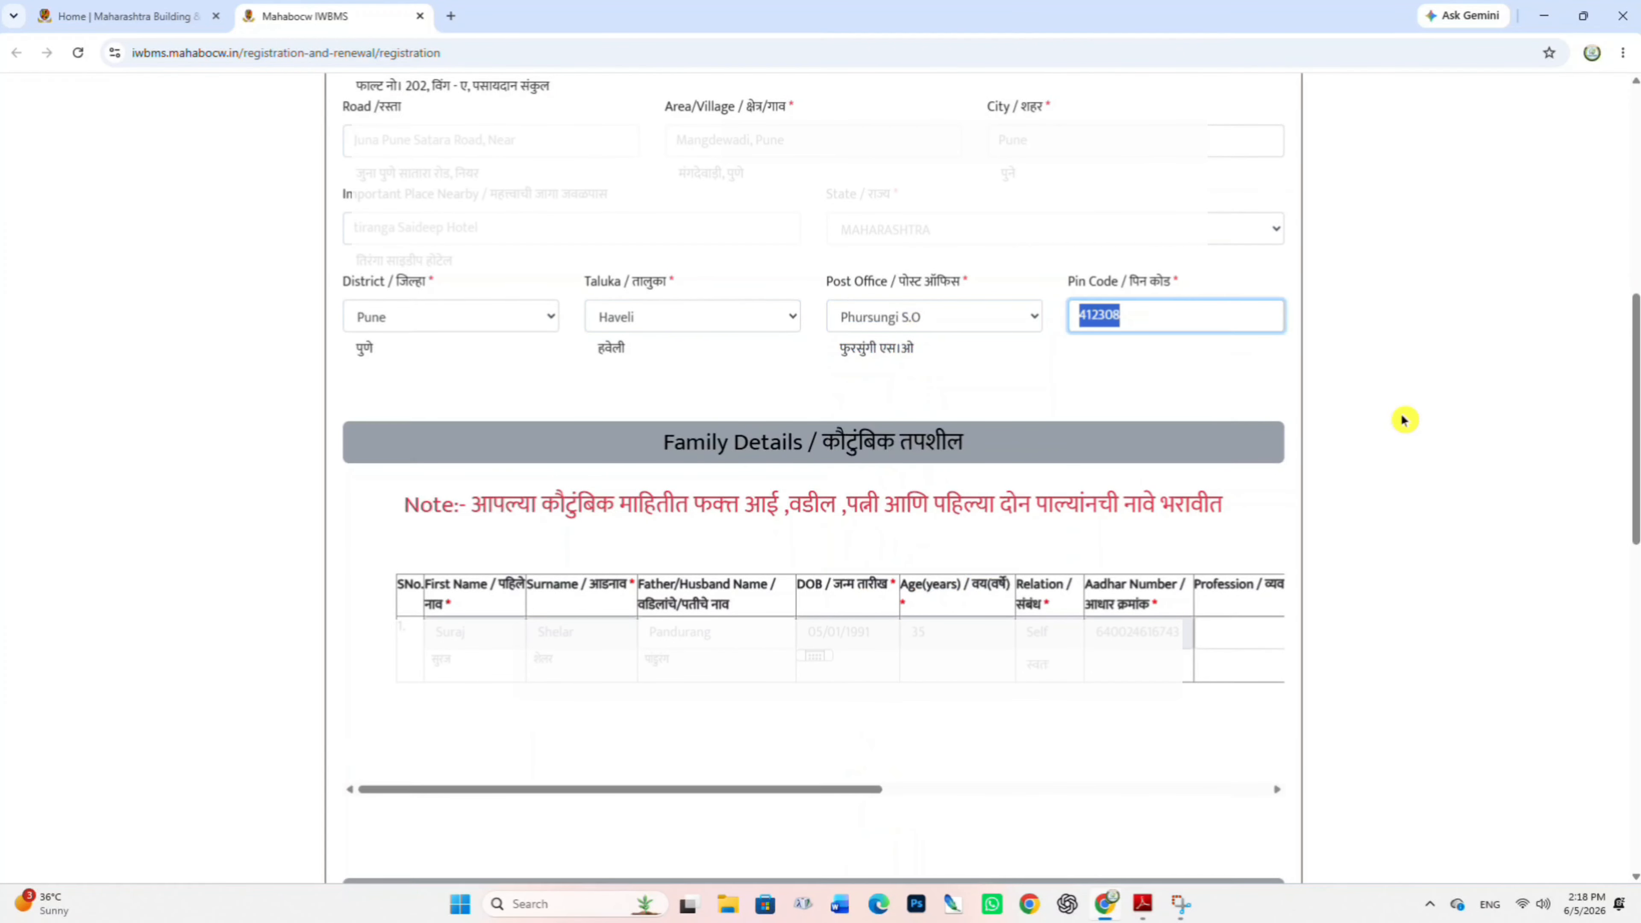
{"action": "type", "text": "4110"}
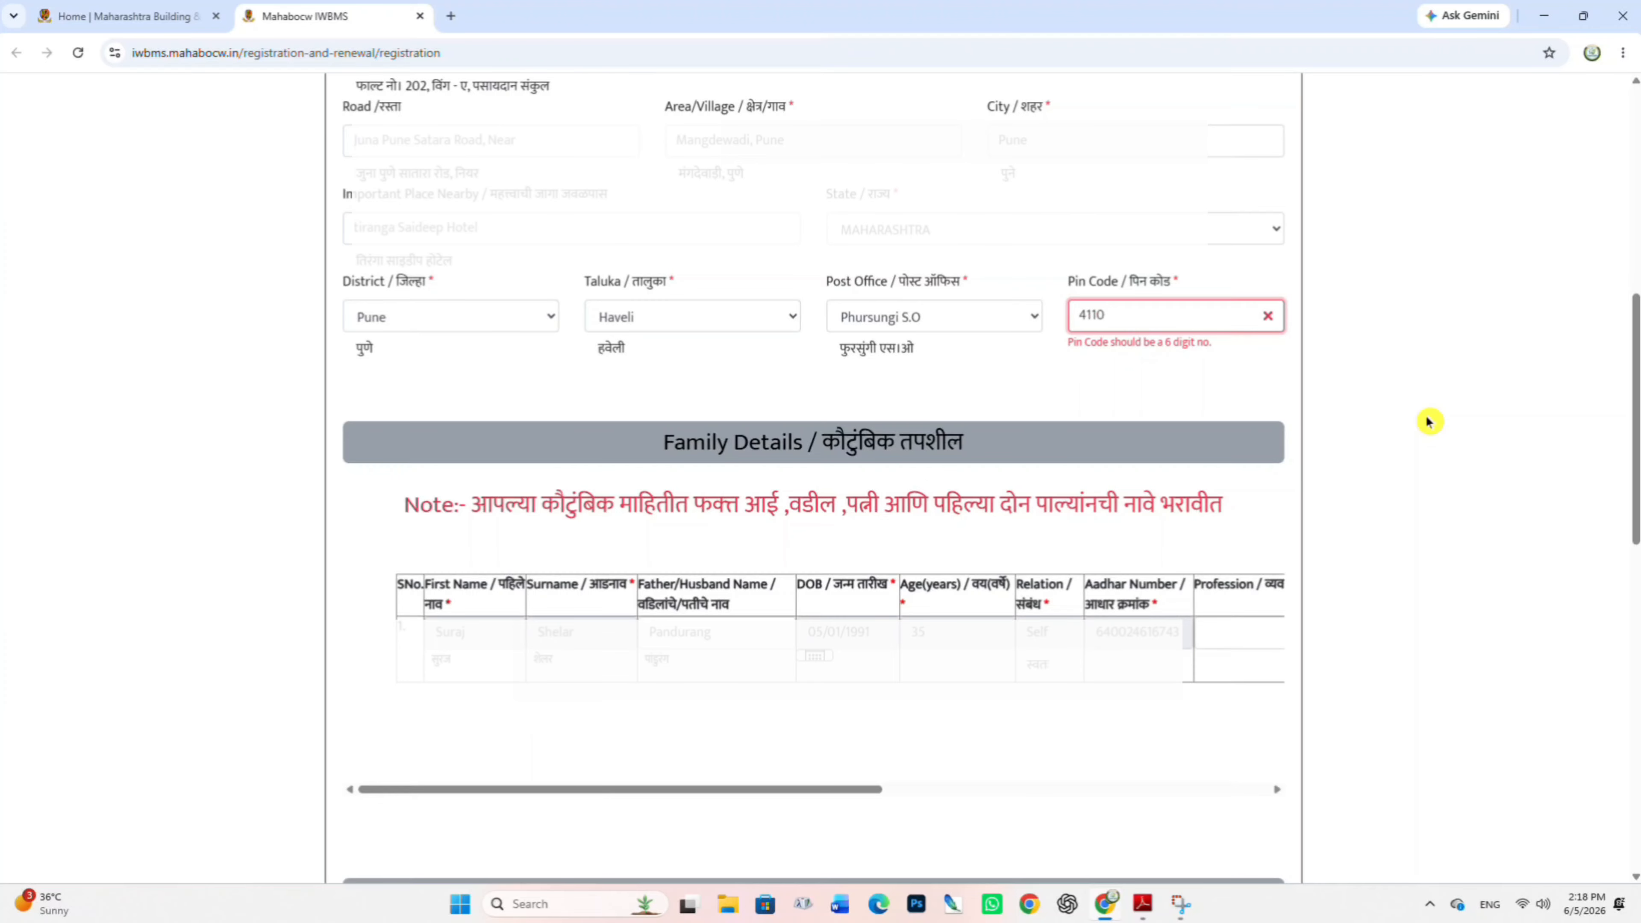
{"action": "type", "text": "46"}
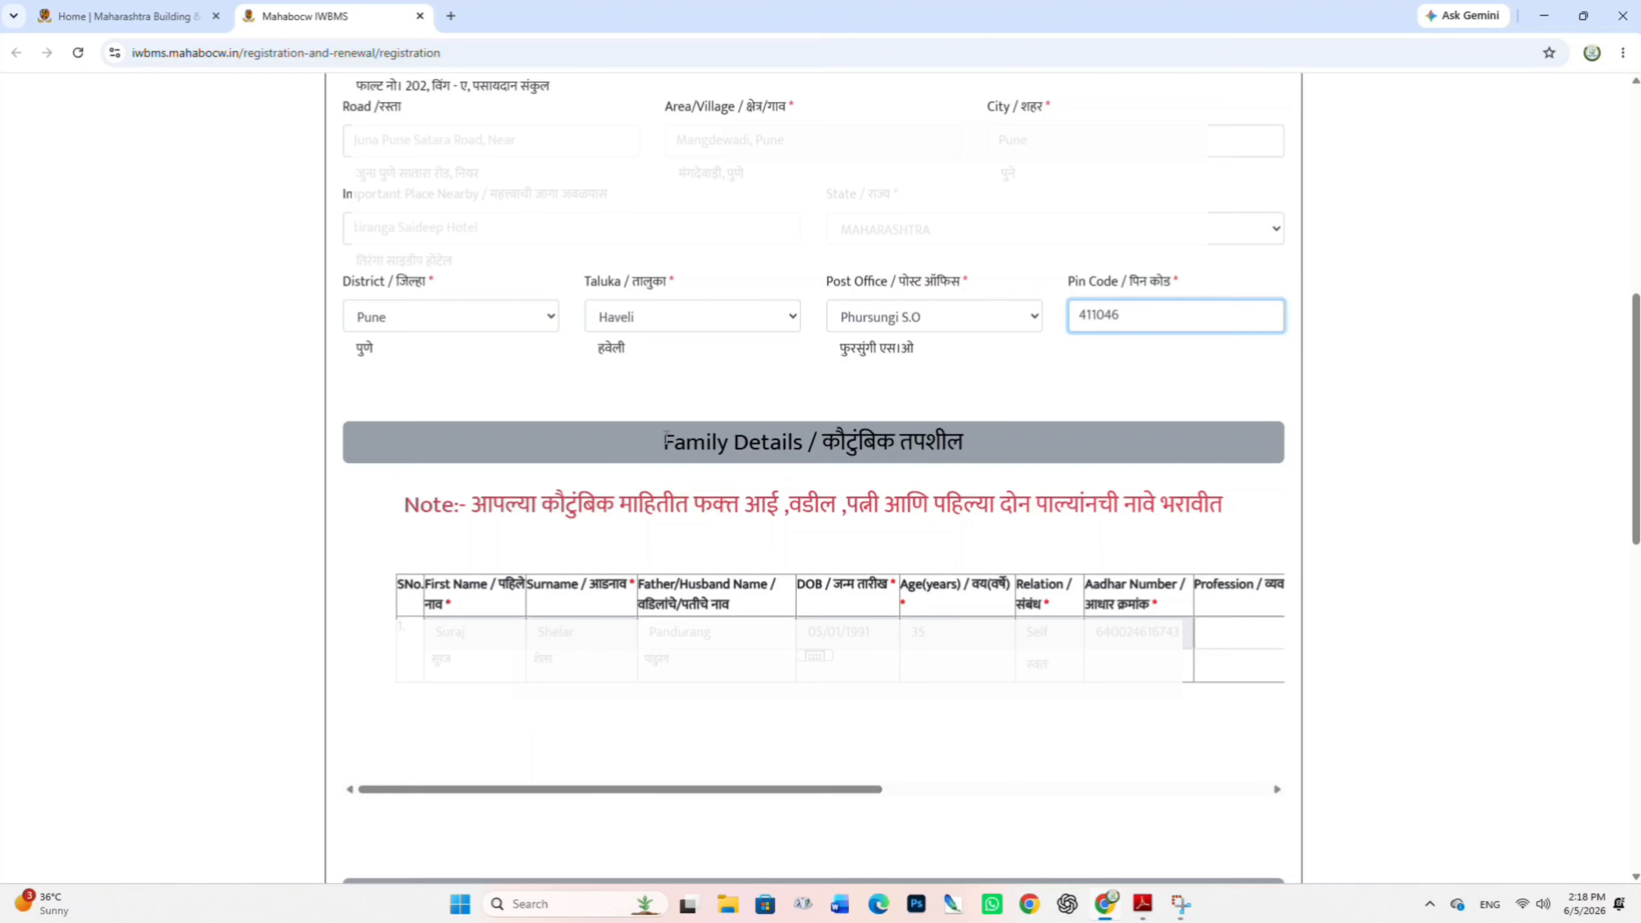
{"action": "left_click_drag", "start_coordinate": [663, 442], "coordinate": [992, 446]}
{"action": "left_click", "coordinate": [523, 475]}
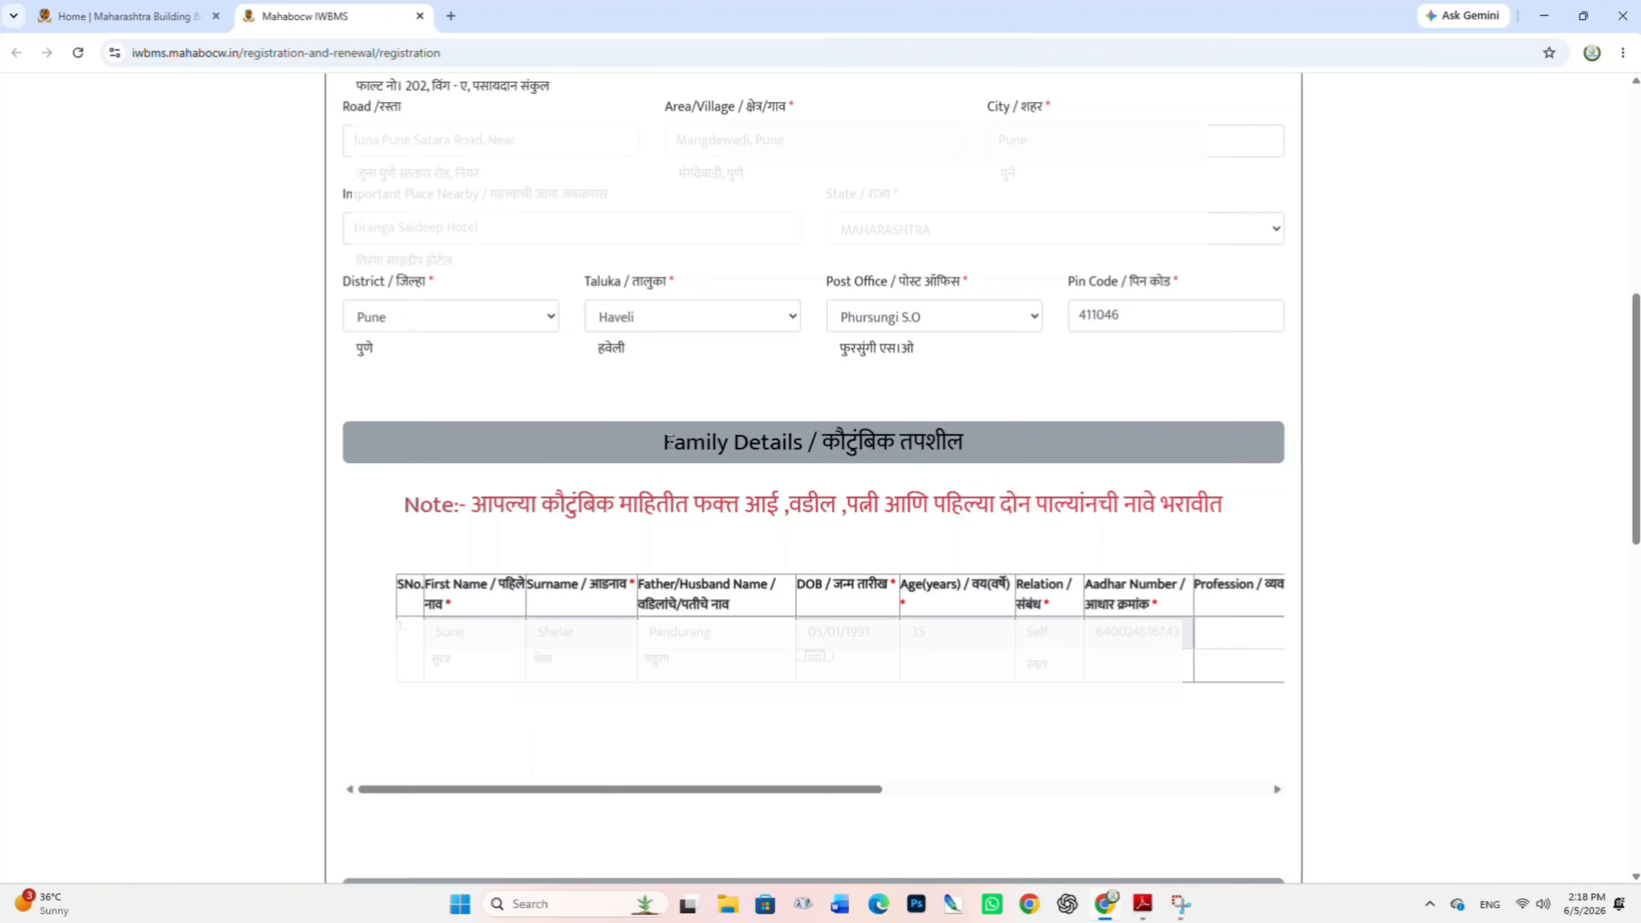
- Choose 10th/SSC as the education in the first family-details row
{"action": "left_click_drag", "start_coordinate": [663, 443], "coordinate": [969, 444]}
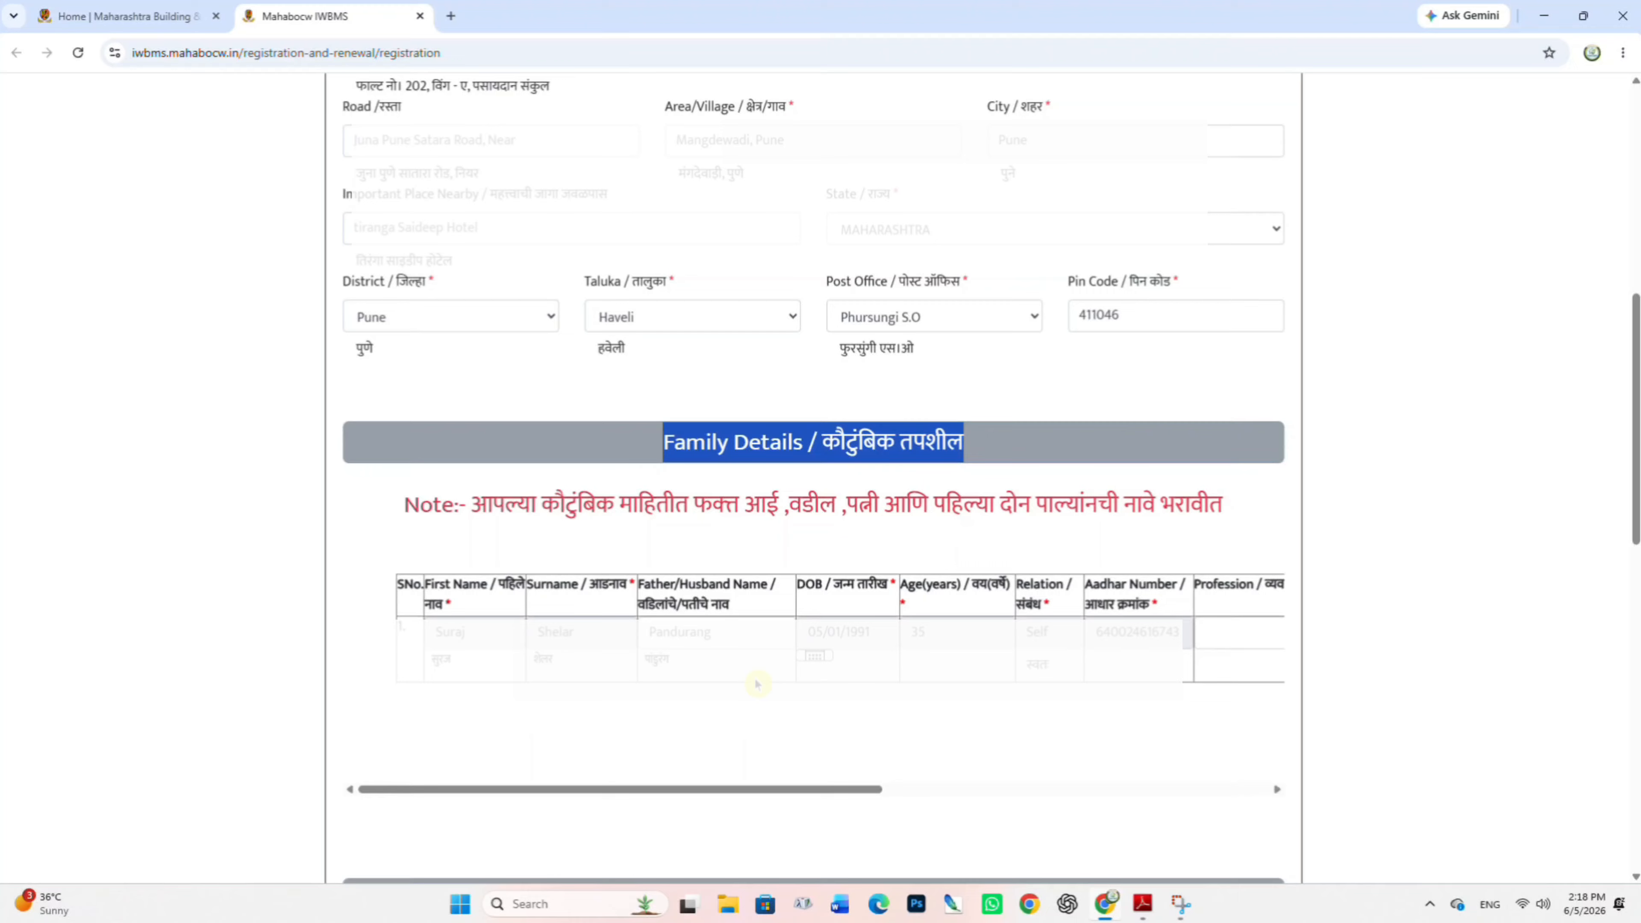
{"action": "left_click", "coordinate": [442, 640]}
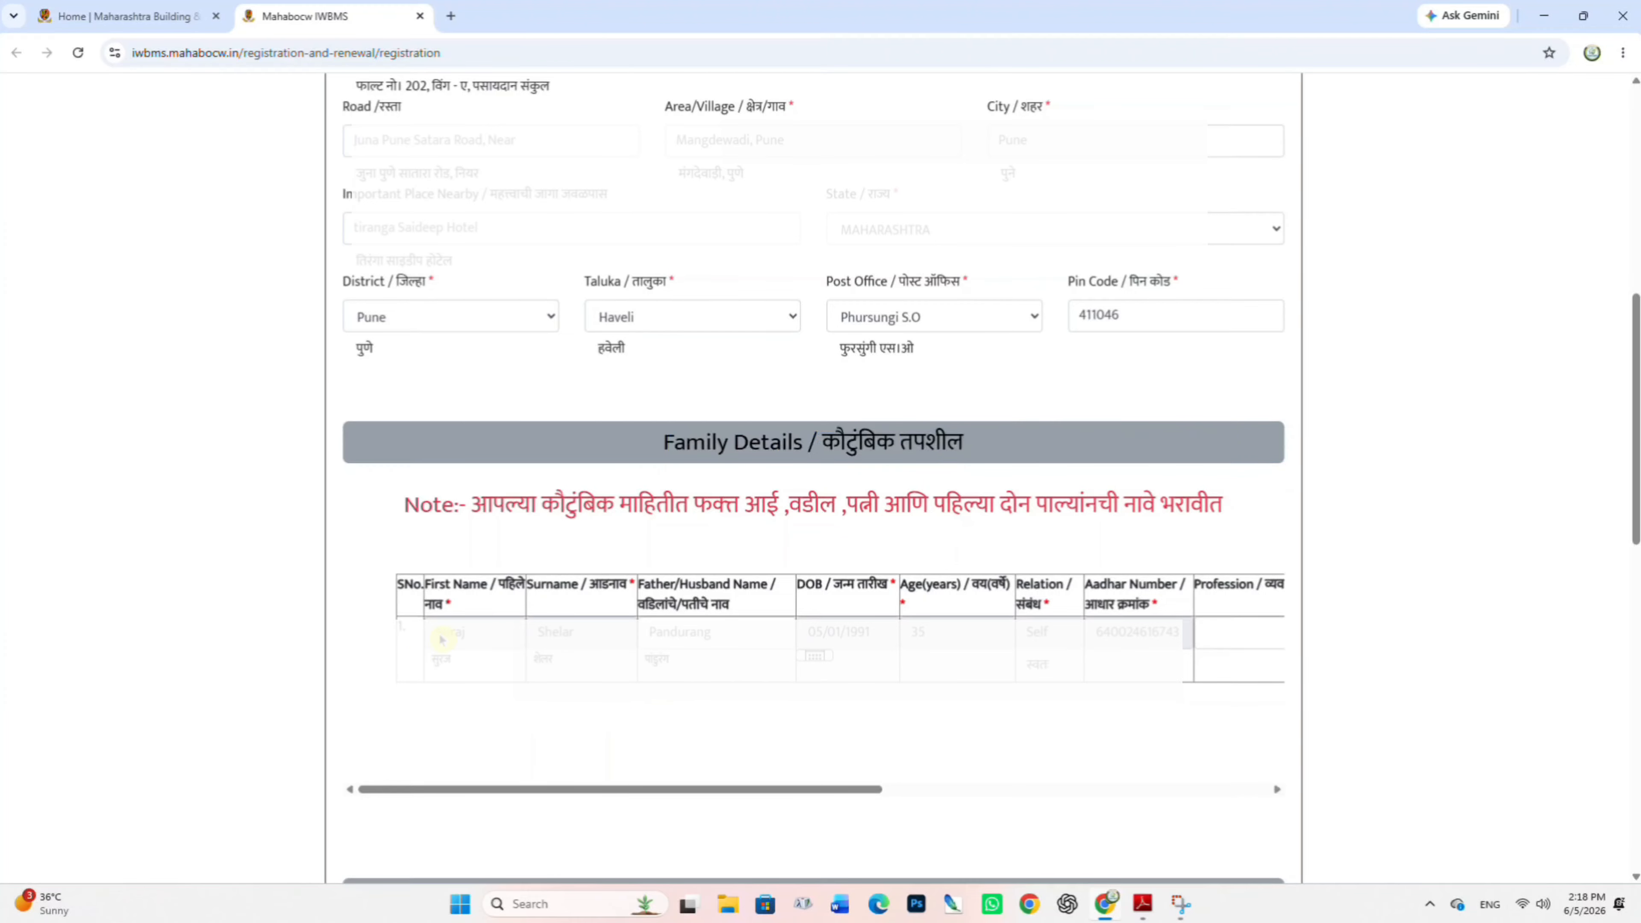
{"action": "double_click", "coordinate": [443, 640]}
{"action": "left_click_drag", "start_coordinate": [515, 799], "coordinate": [974, 802]}
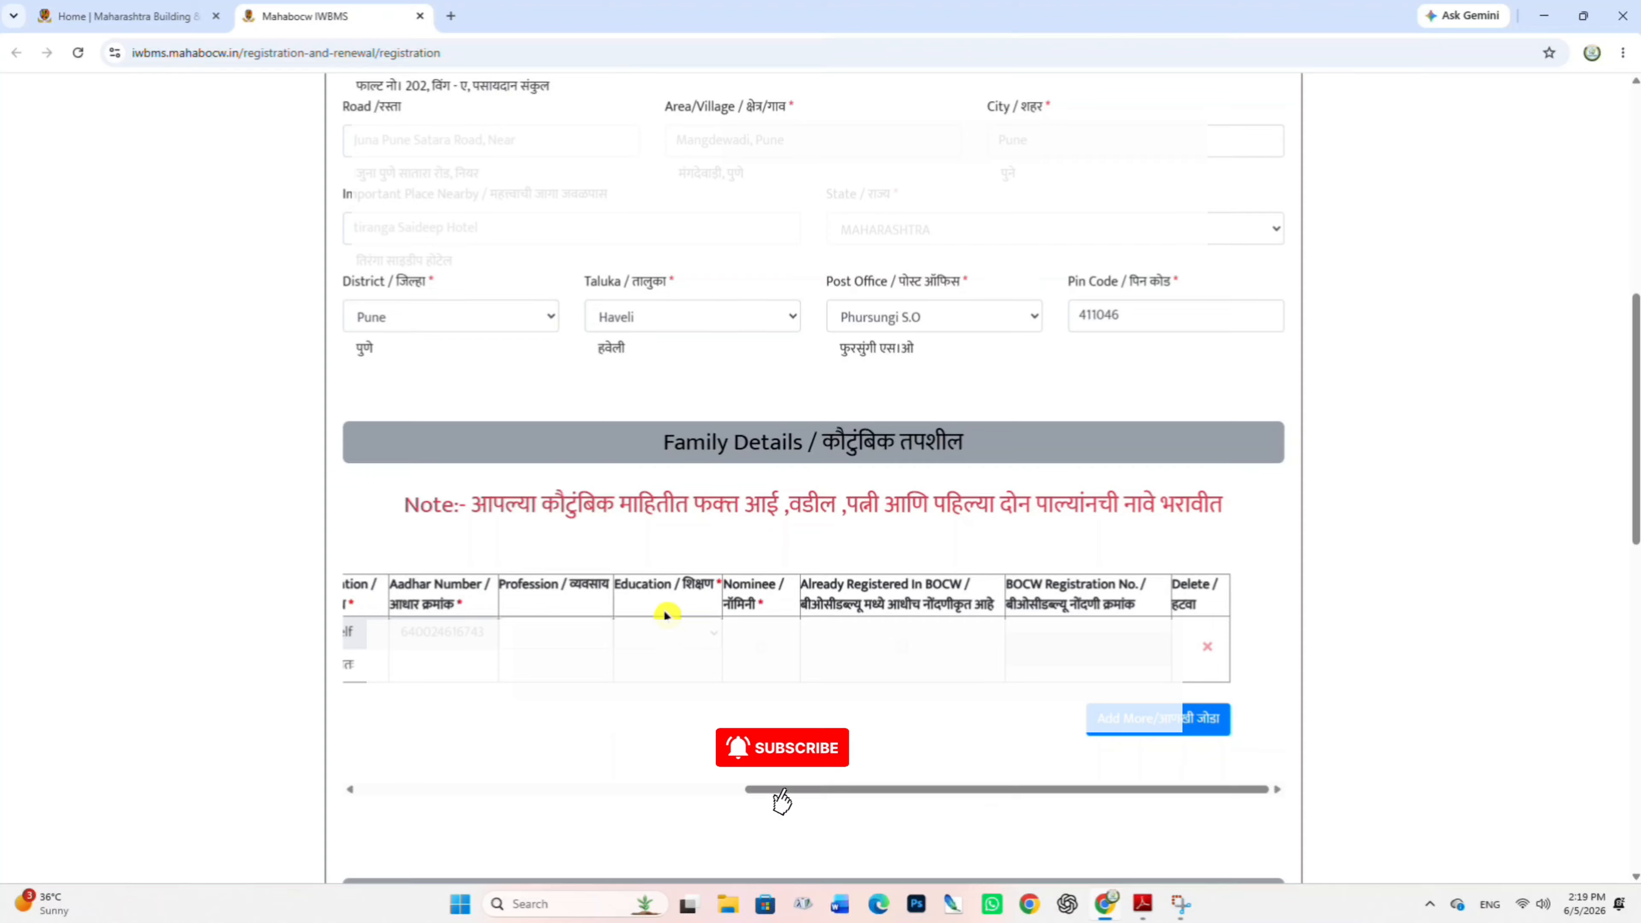
{"action": "left_click", "coordinate": [667, 632]}
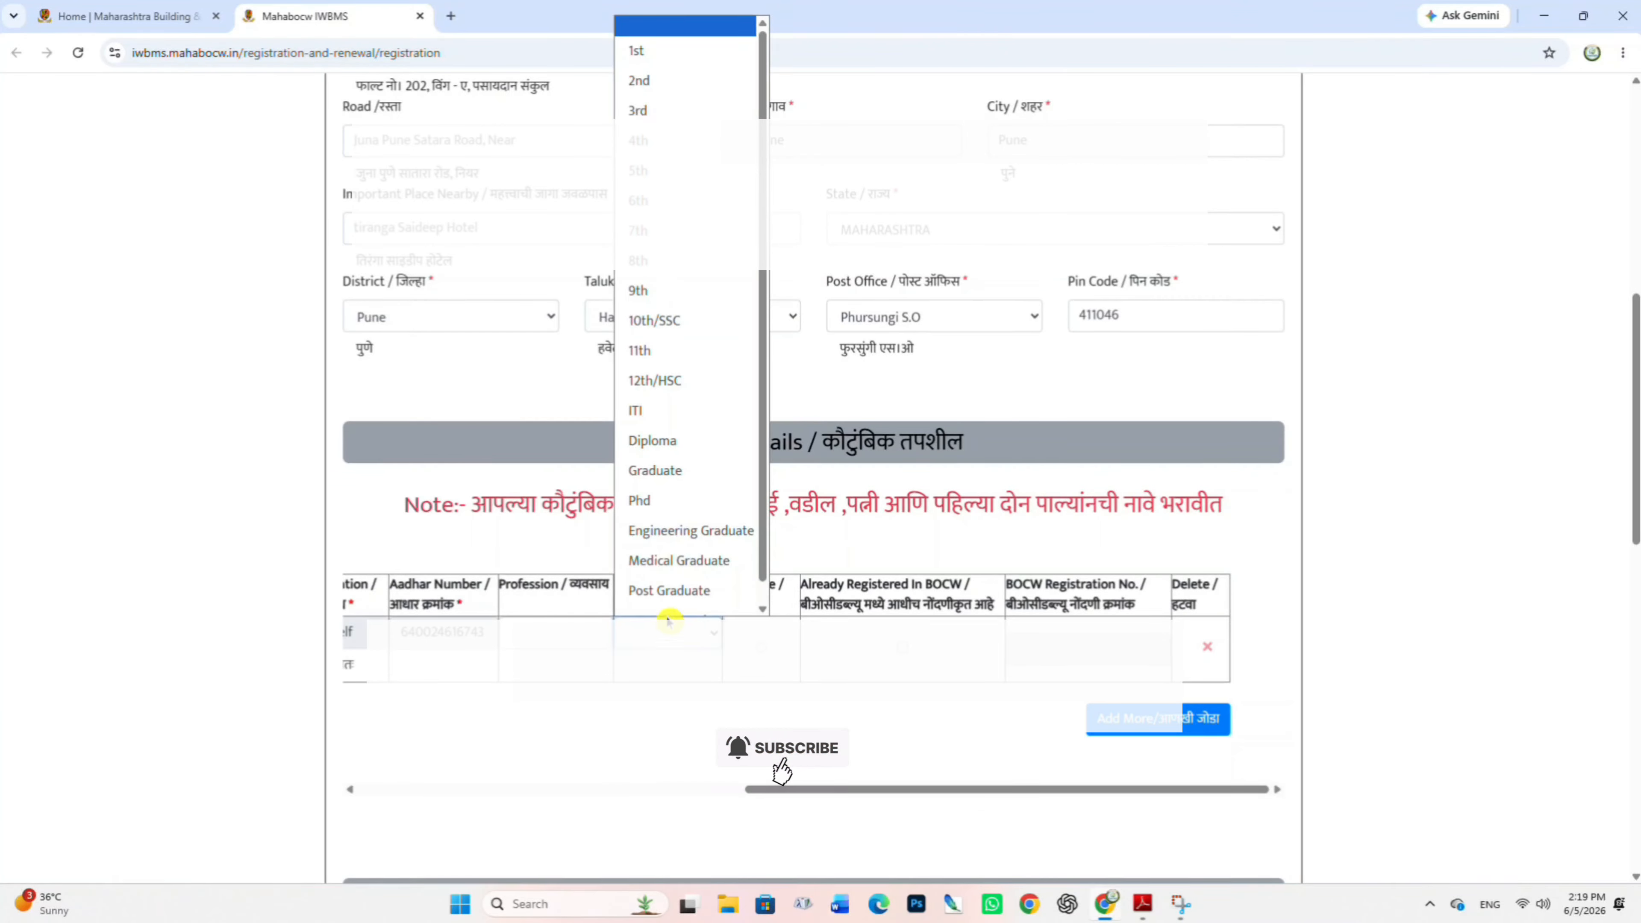
{"action": "scroll", "coordinate": [672, 355], "scroll_direction": "down", "scroll_amount": 1}
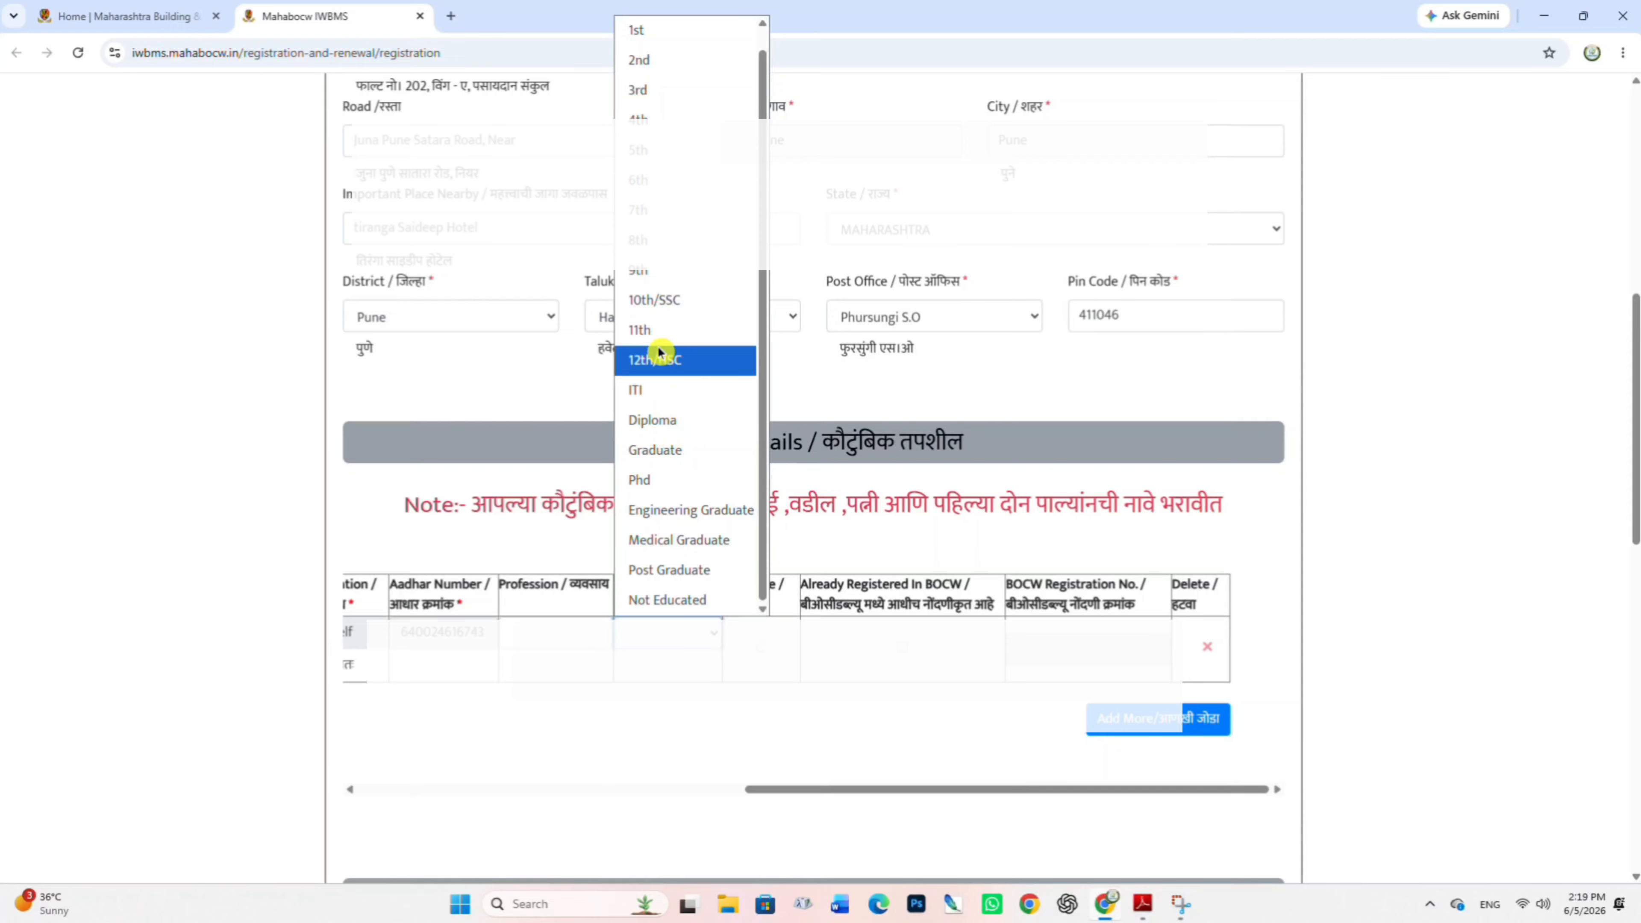
{"action": "left_click", "coordinate": [657, 315]}
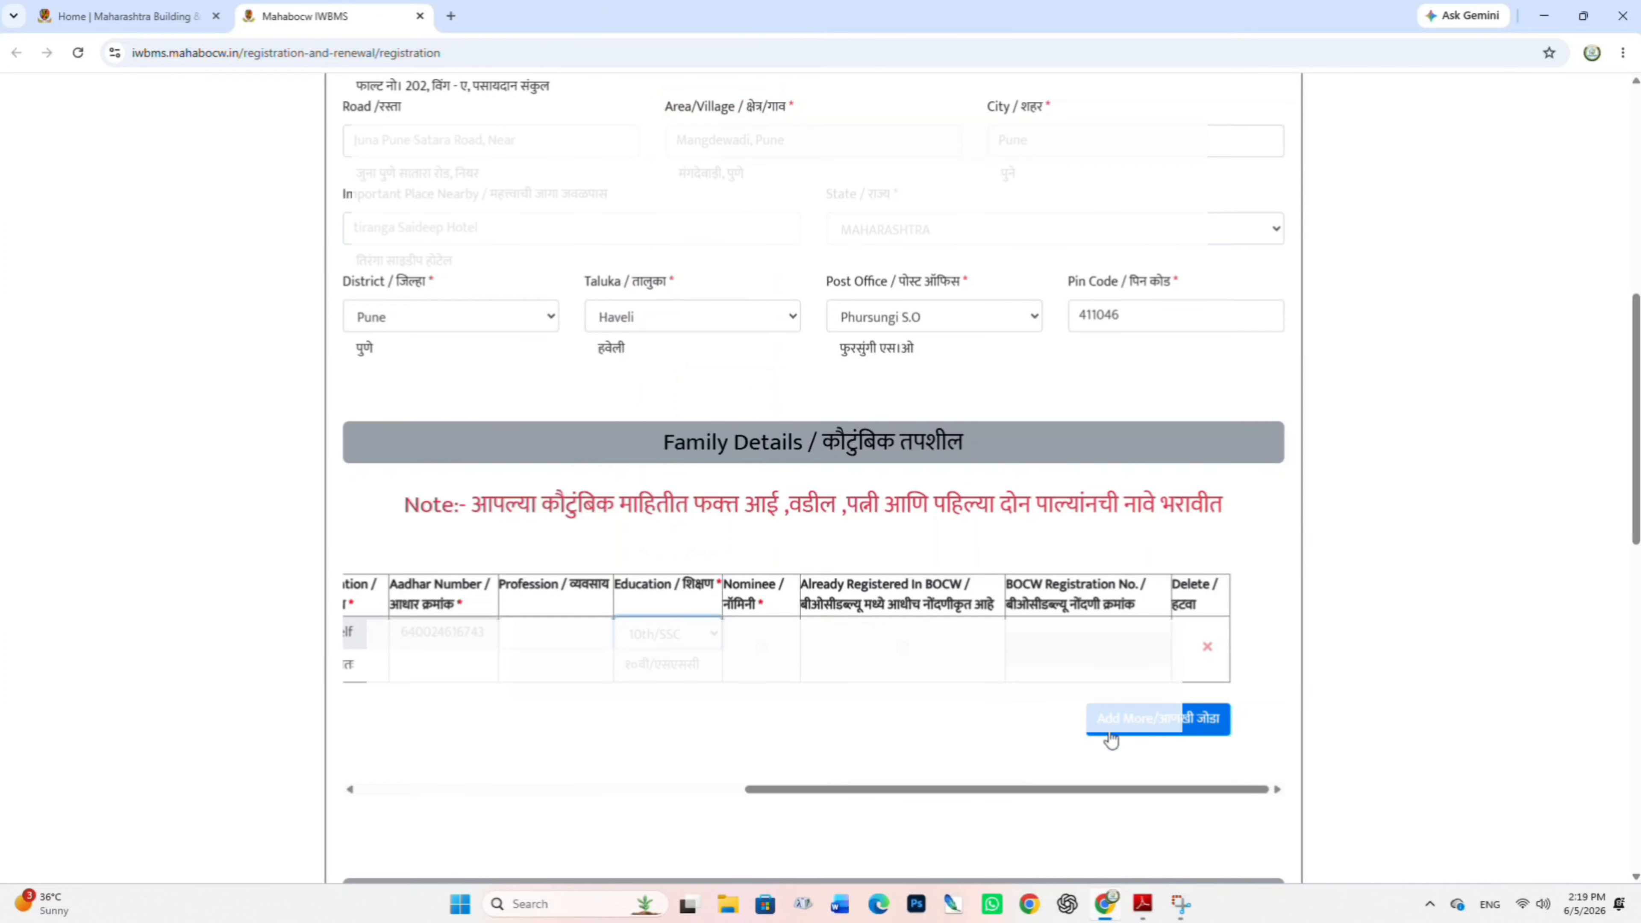
- Add a second family member row, leaving its required name cells empty
{"action": "left_click", "coordinate": [1151, 735]}
{"action": "left_click_drag", "start_coordinate": [1086, 856], "coordinate": [674, 777]}
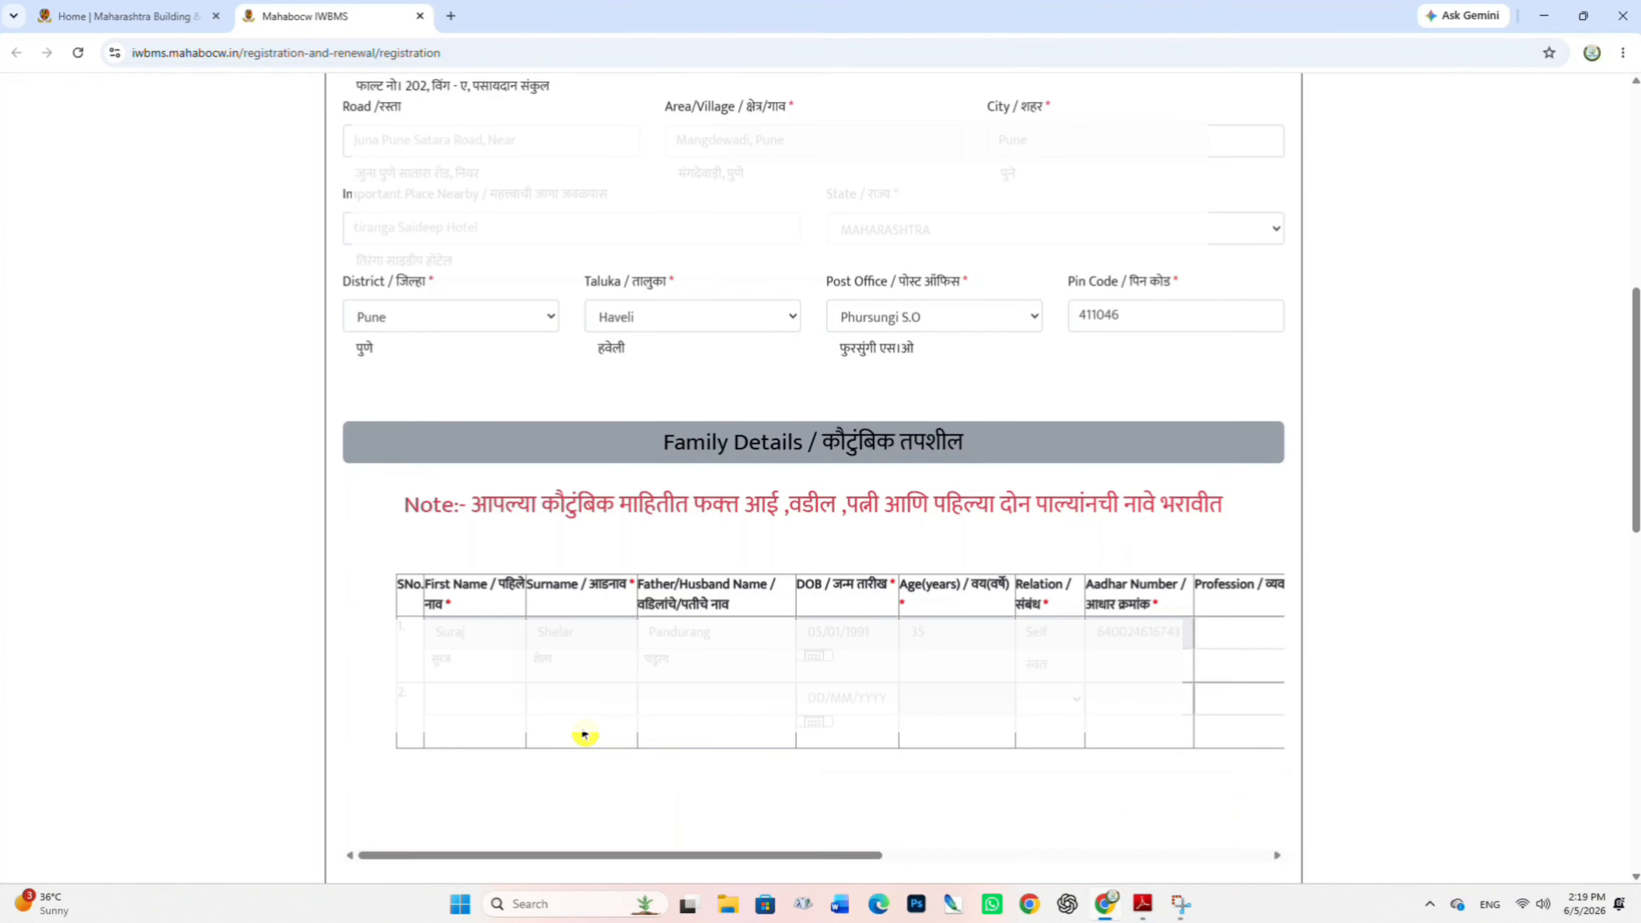
{"action": "left_click", "coordinate": [509, 702]}
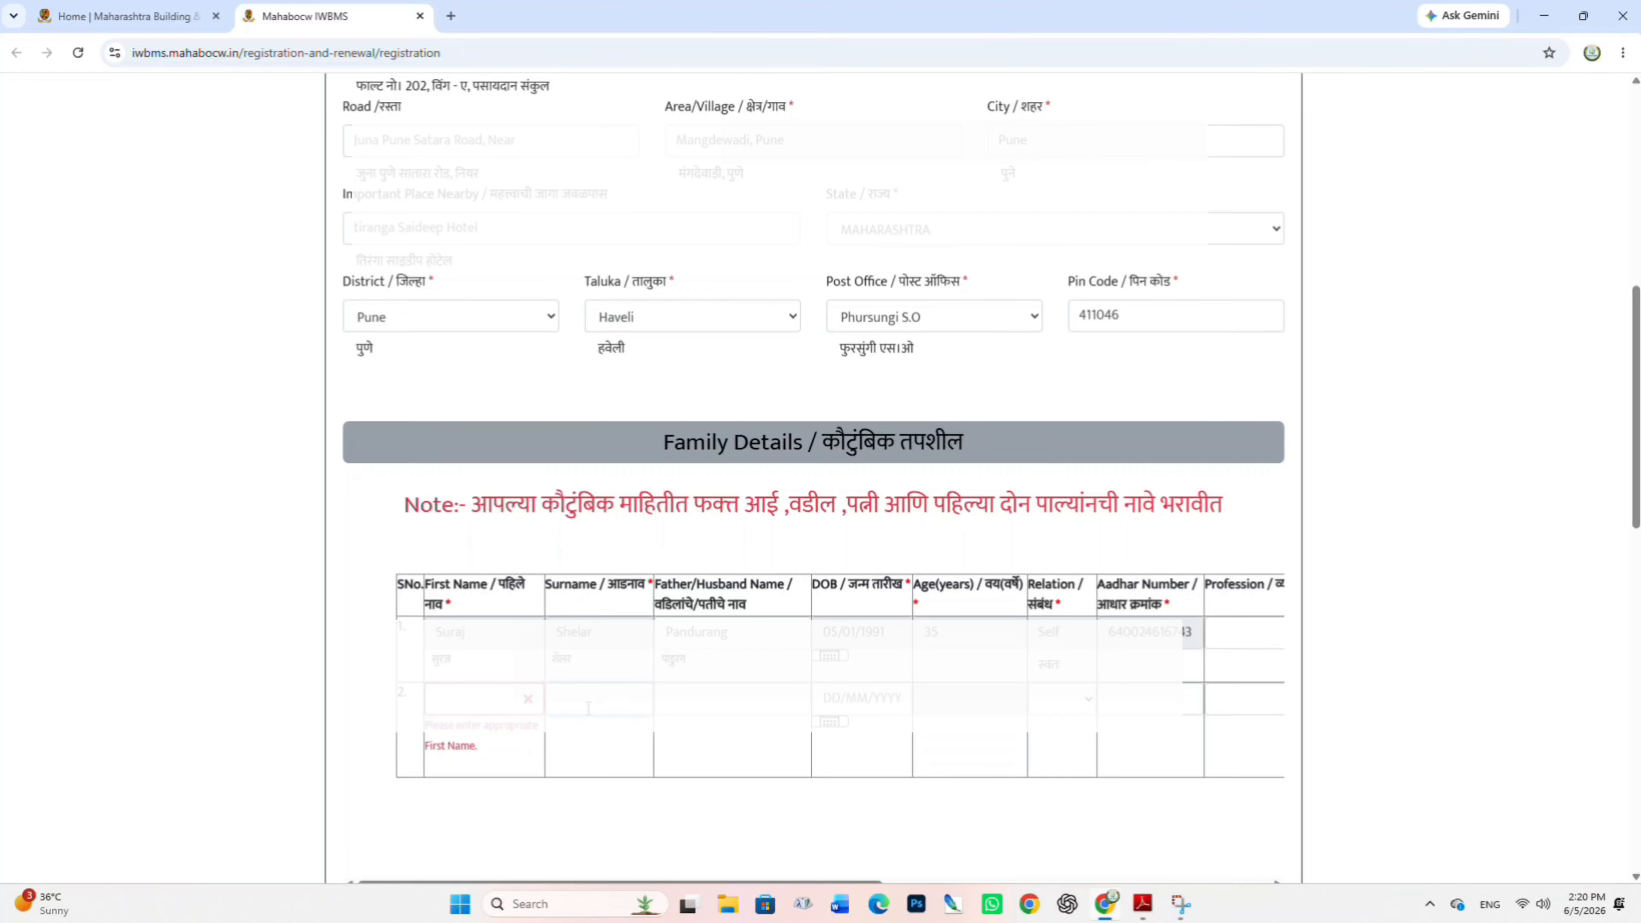
{"action": "left_click", "coordinate": [699, 694]}
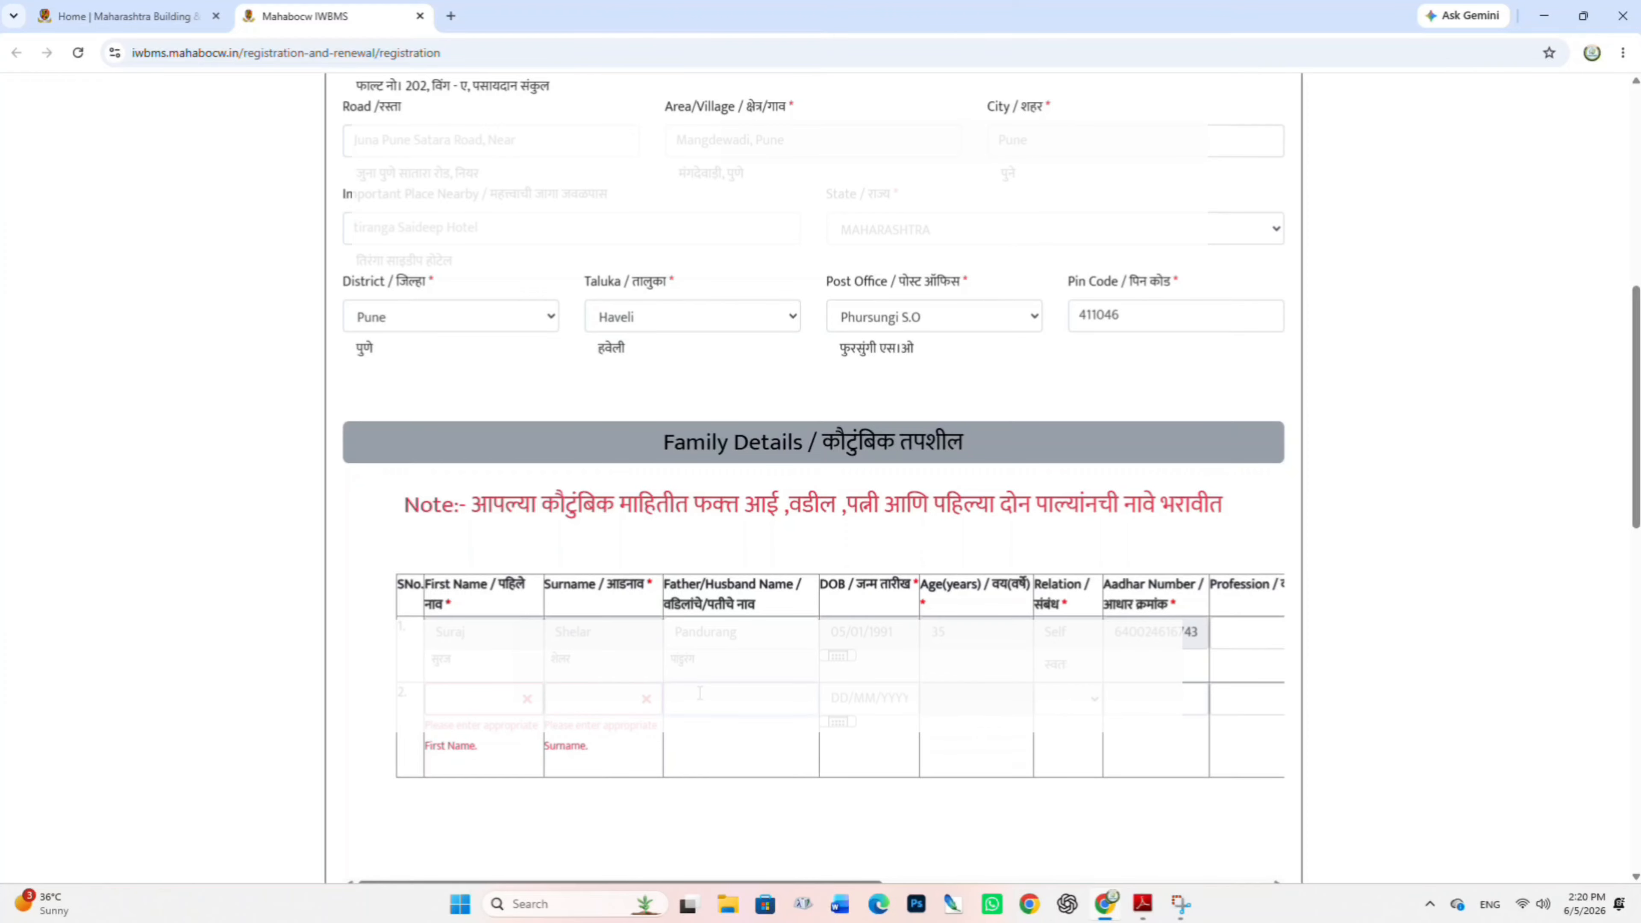
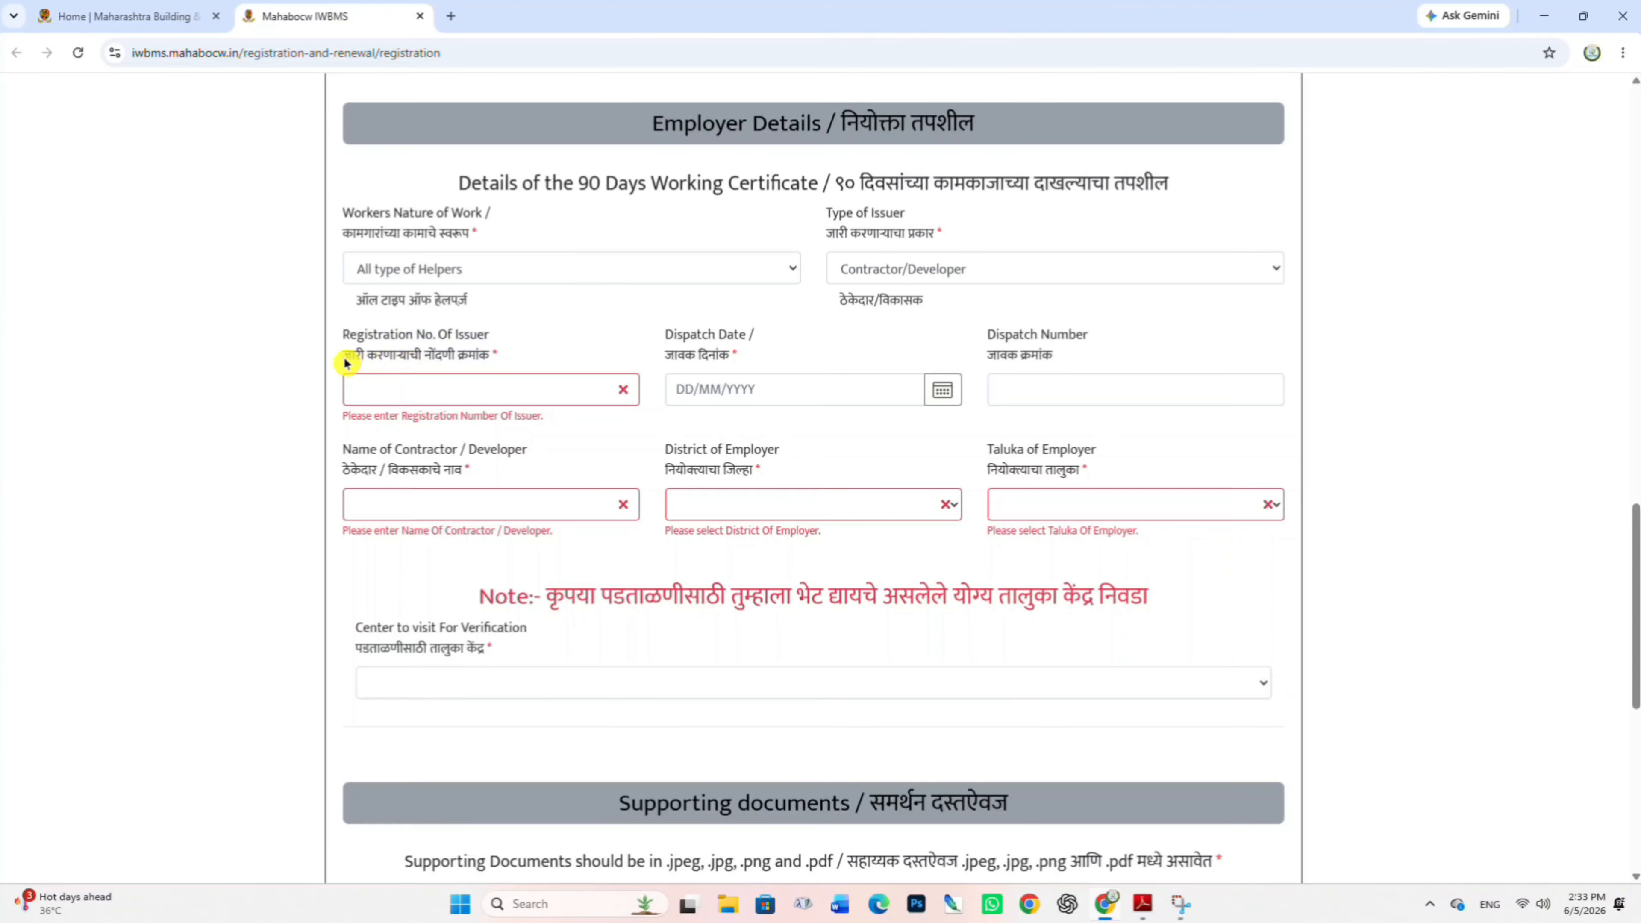
- Point out the empty issuer registration, dispatch number, contractor and district fields, then switch to the 90-day certificate PDF
{"action": "left_click_drag", "start_coordinate": [344, 363], "coordinate": [497, 367]}
{"action": "left_click", "coordinate": [498, 388]}
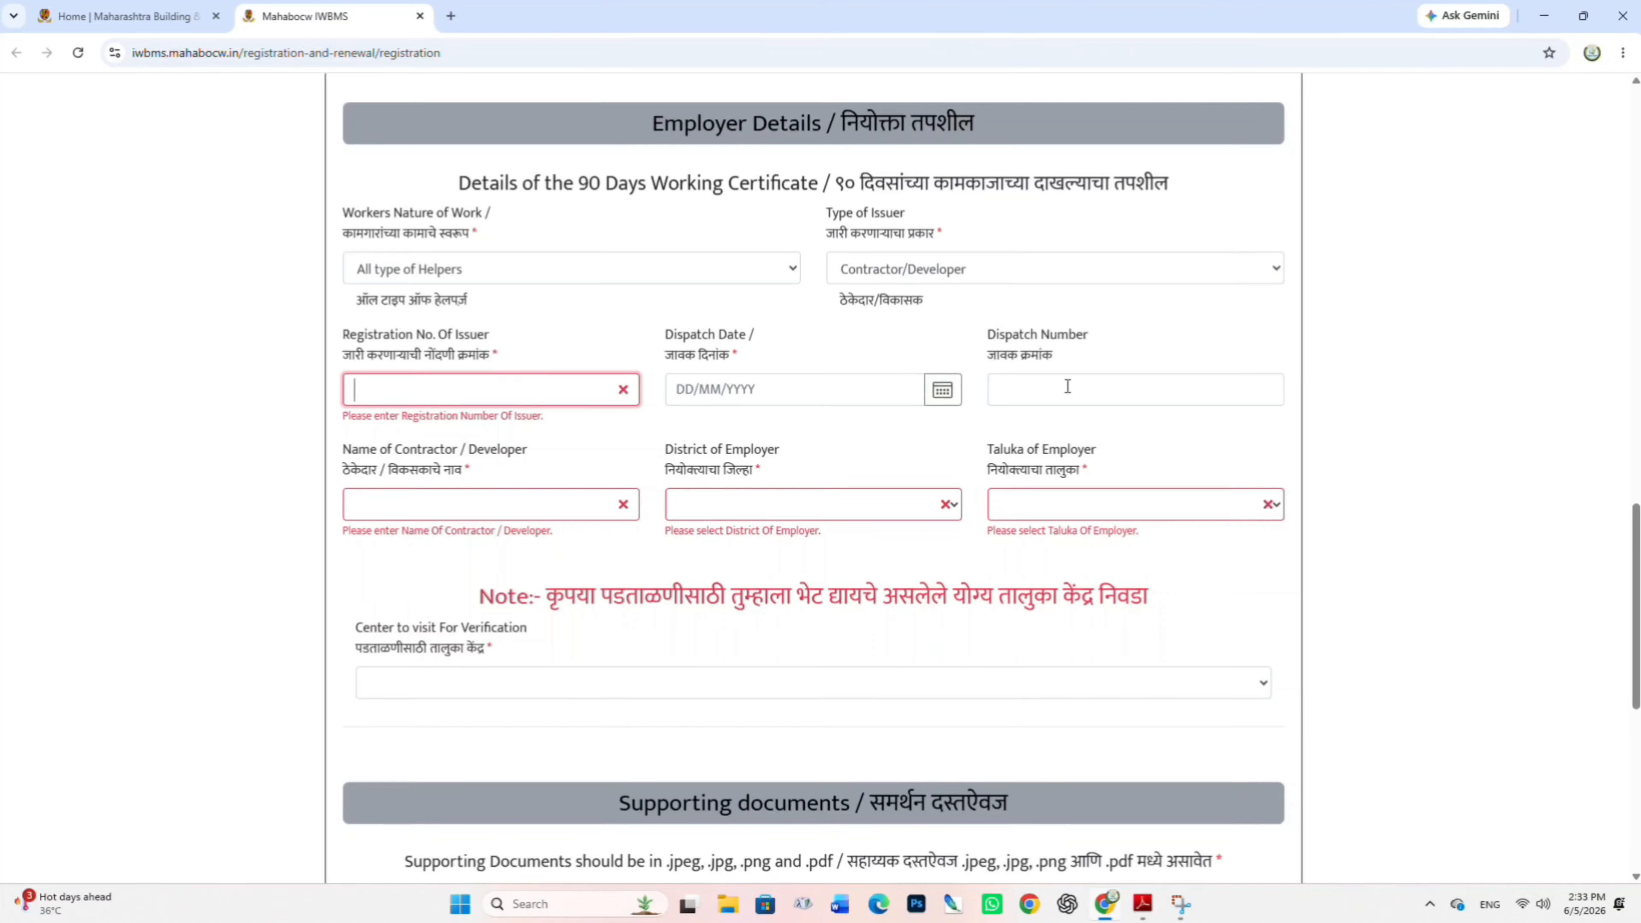
{"action": "left_click_drag", "start_coordinate": [999, 355], "coordinate": [1050, 360]}
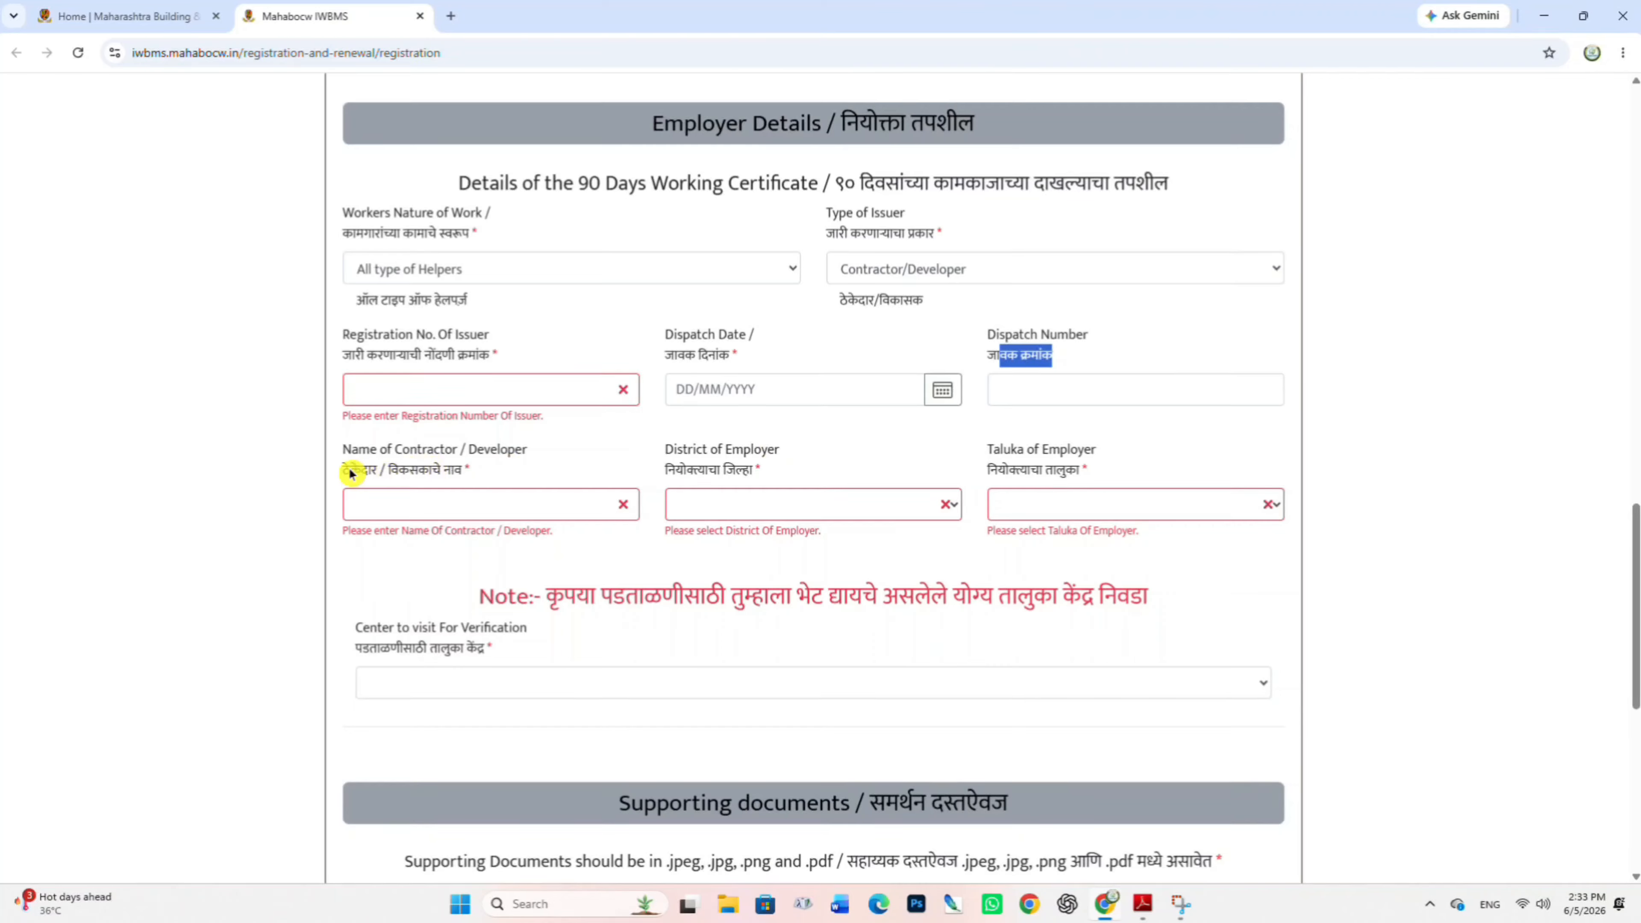
{"action": "left_click_drag", "start_coordinate": [351, 474], "coordinate": [465, 471]}
{"action": "left_click_drag", "start_coordinate": [676, 470], "coordinate": [990, 480]}
{"action": "left_click", "coordinate": [727, 43]}
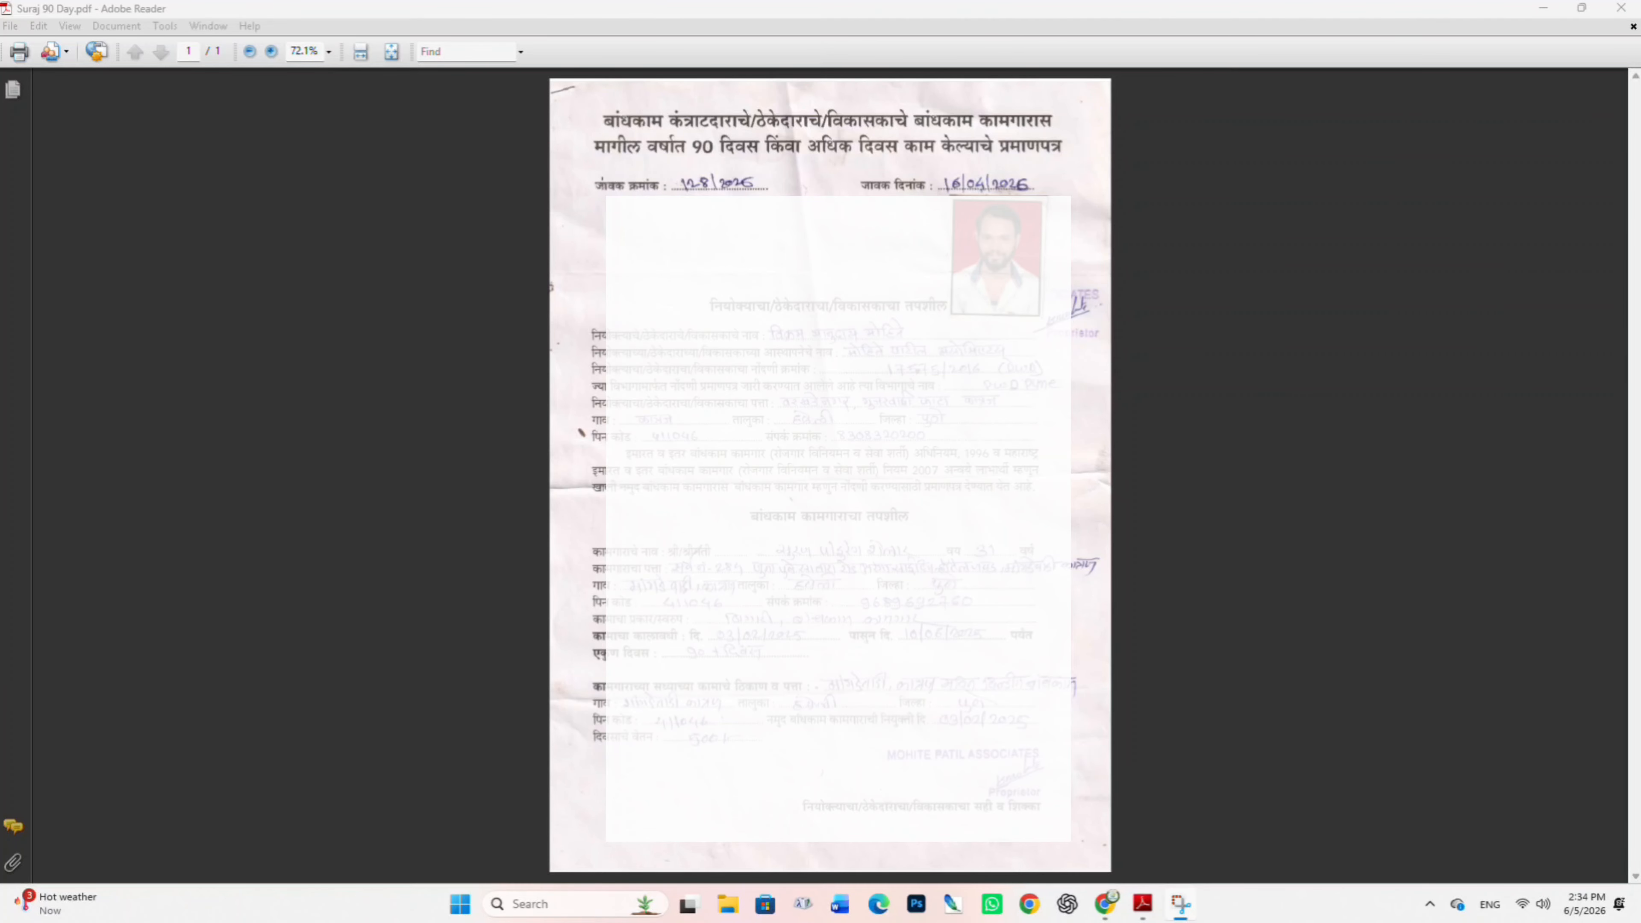
- Mark the dispatch number, dispatch date and employer details block on the 90-day certificate for copying
{"action": "left_click_drag", "start_coordinate": [586, 168], "coordinate": [766, 201]}
{"action": "left_click_drag", "start_coordinate": [860, 162], "coordinate": [1045, 200]}
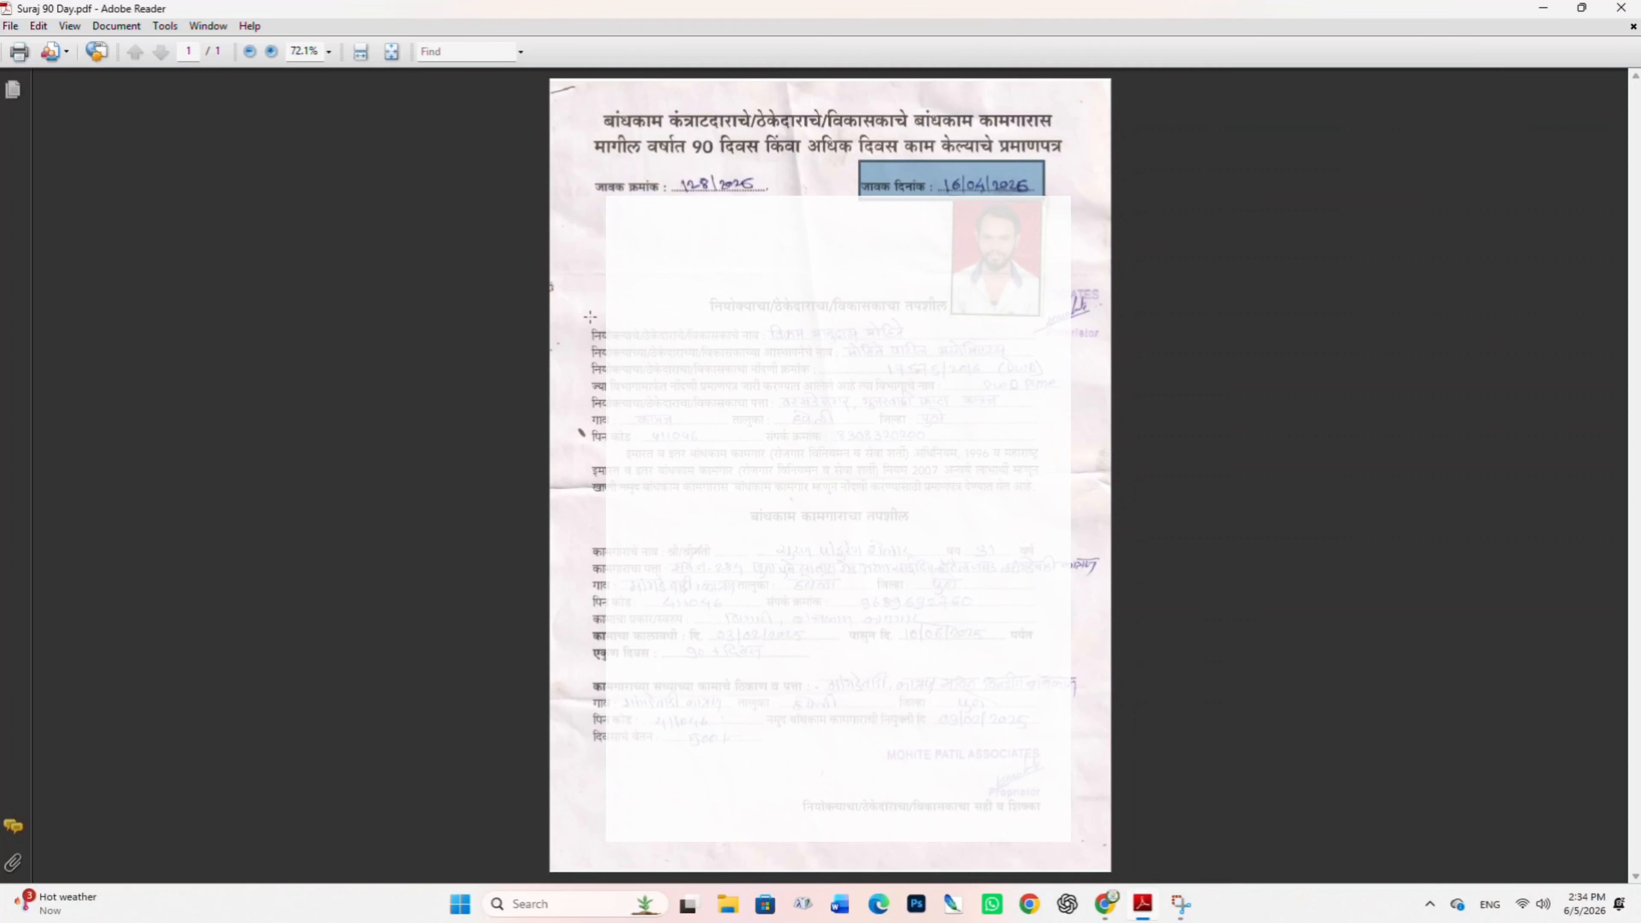
{"action": "left_click", "coordinate": [590, 321]}
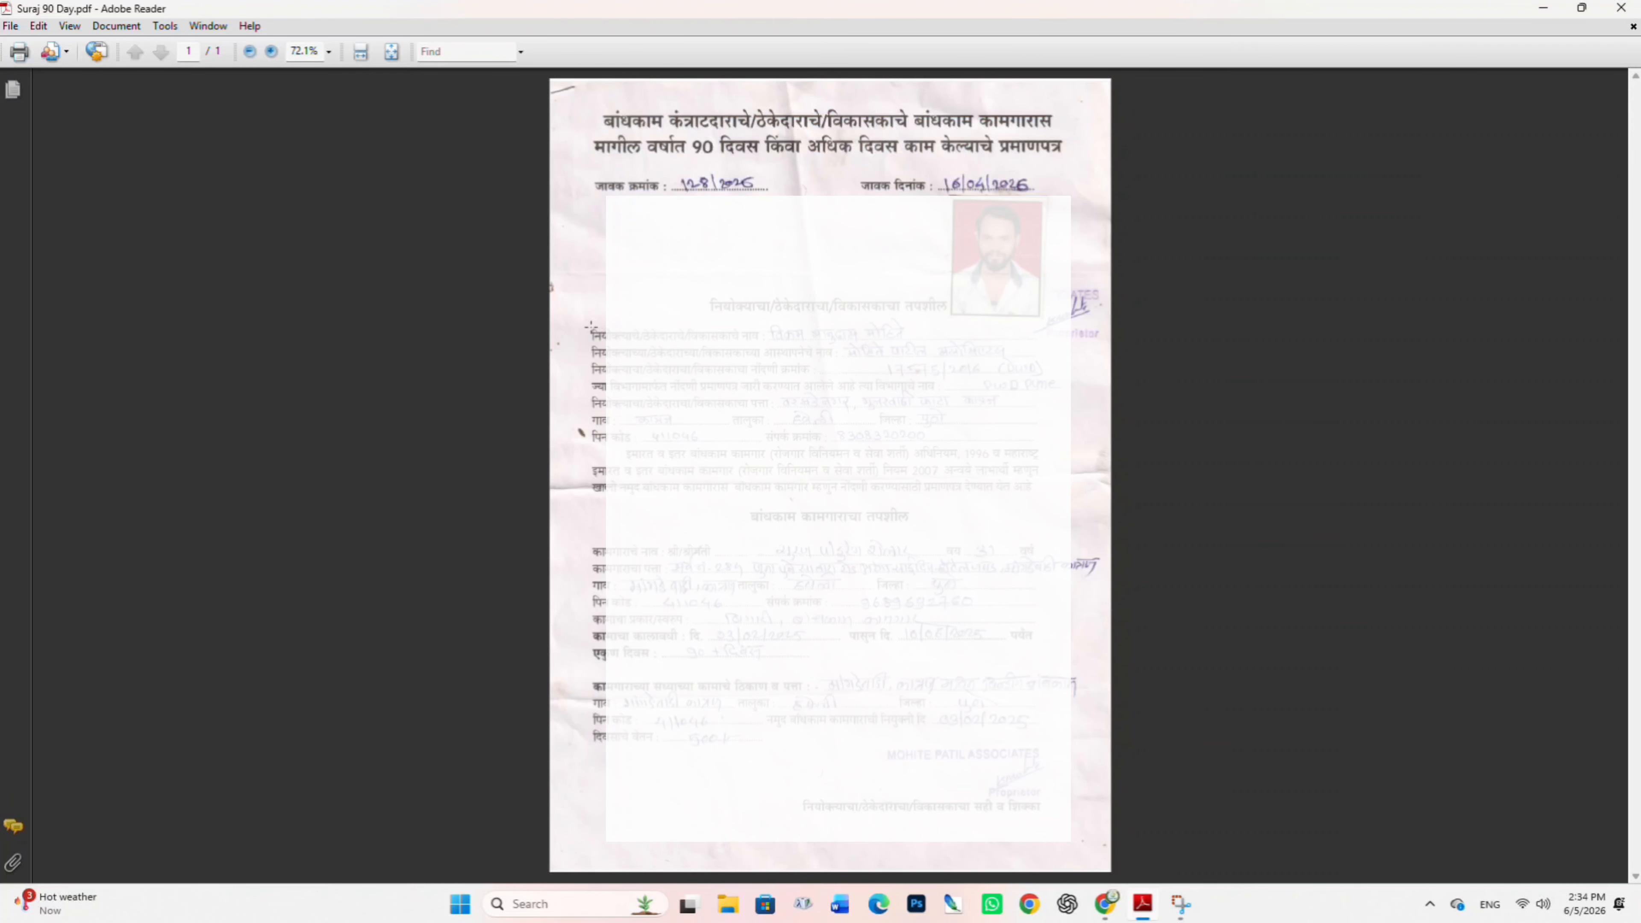
{"action": "left_click_drag", "start_coordinate": [589, 327], "coordinate": [1069, 486]}
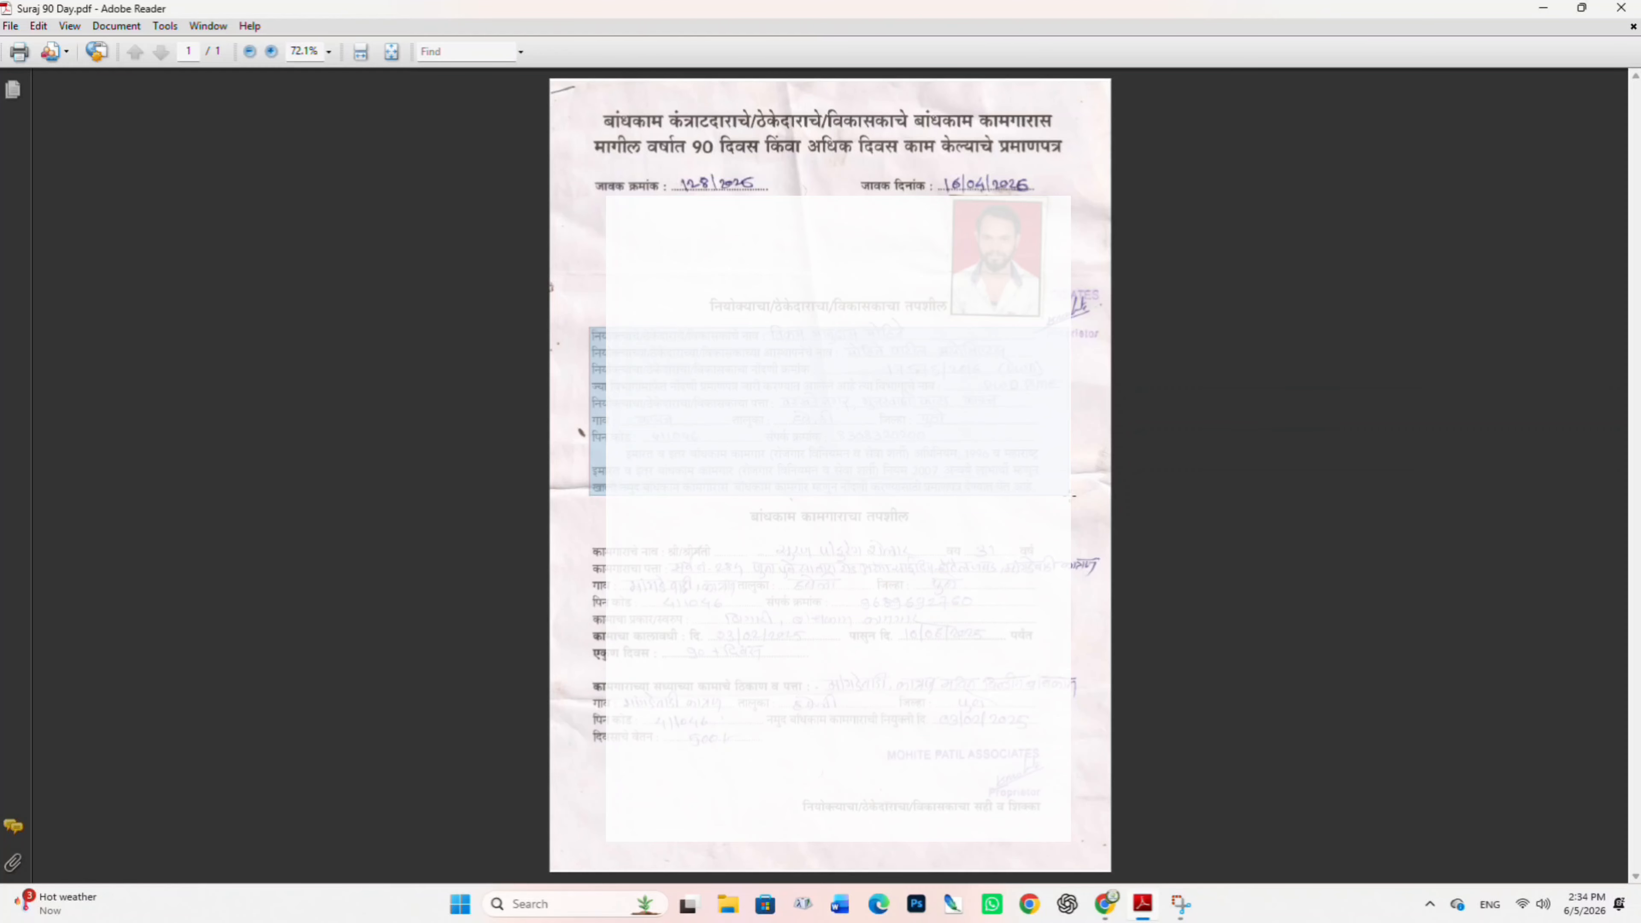
{"action": "left_click_drag", "start_coordinate": [1070, 496], "coordinate": [1073, 497]}
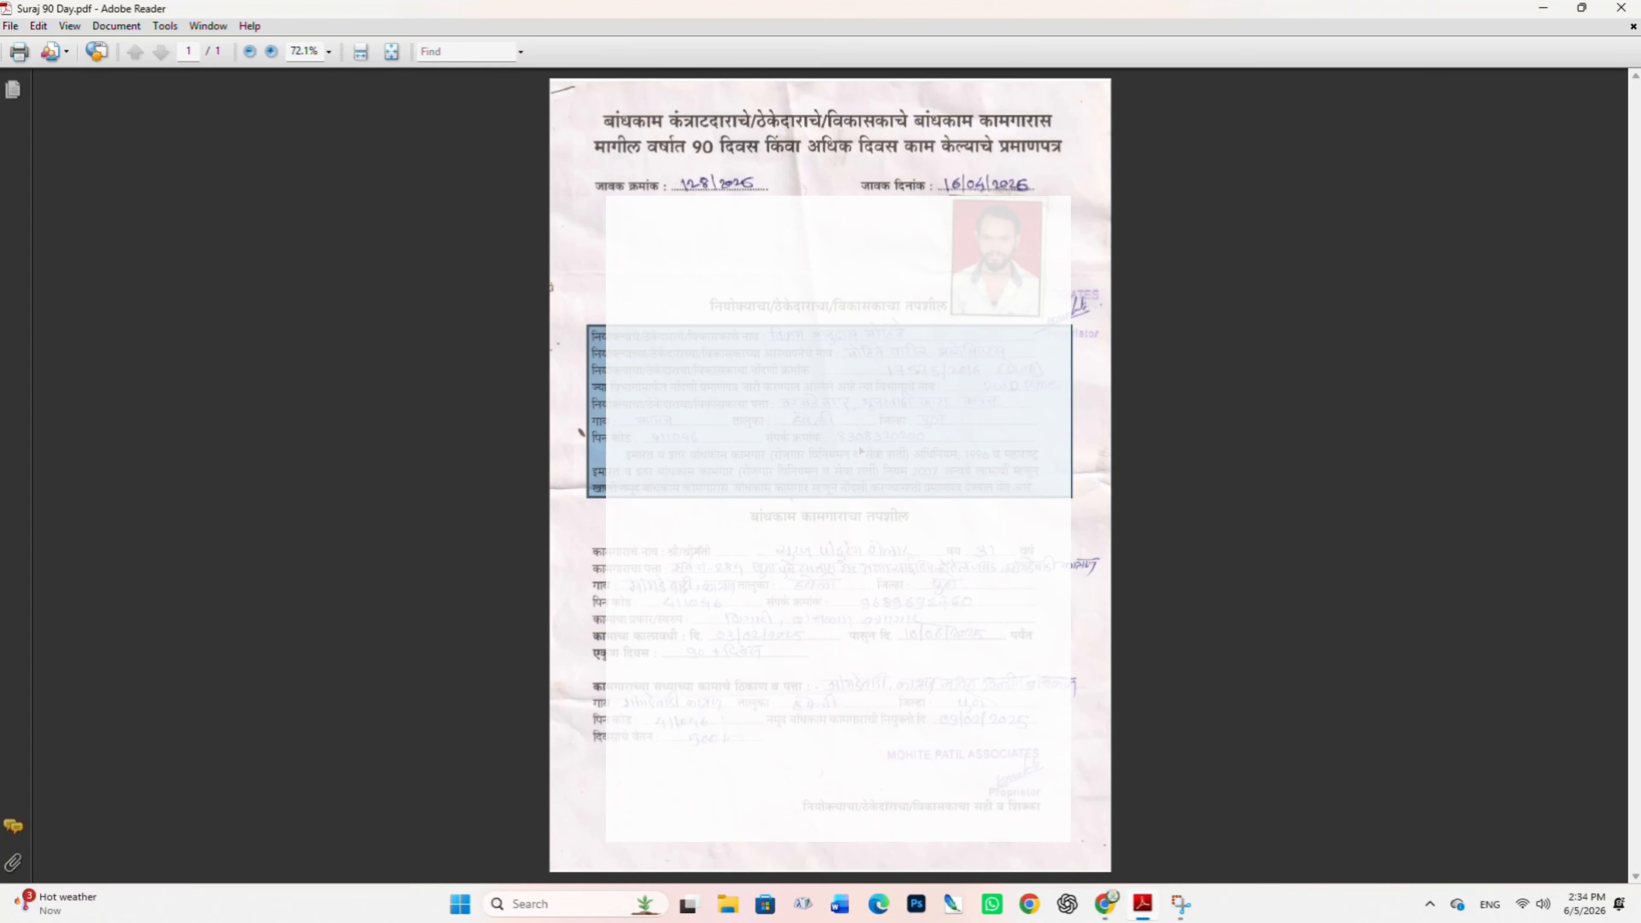
{"action": "left_click", "coordinate": [845, 454]}
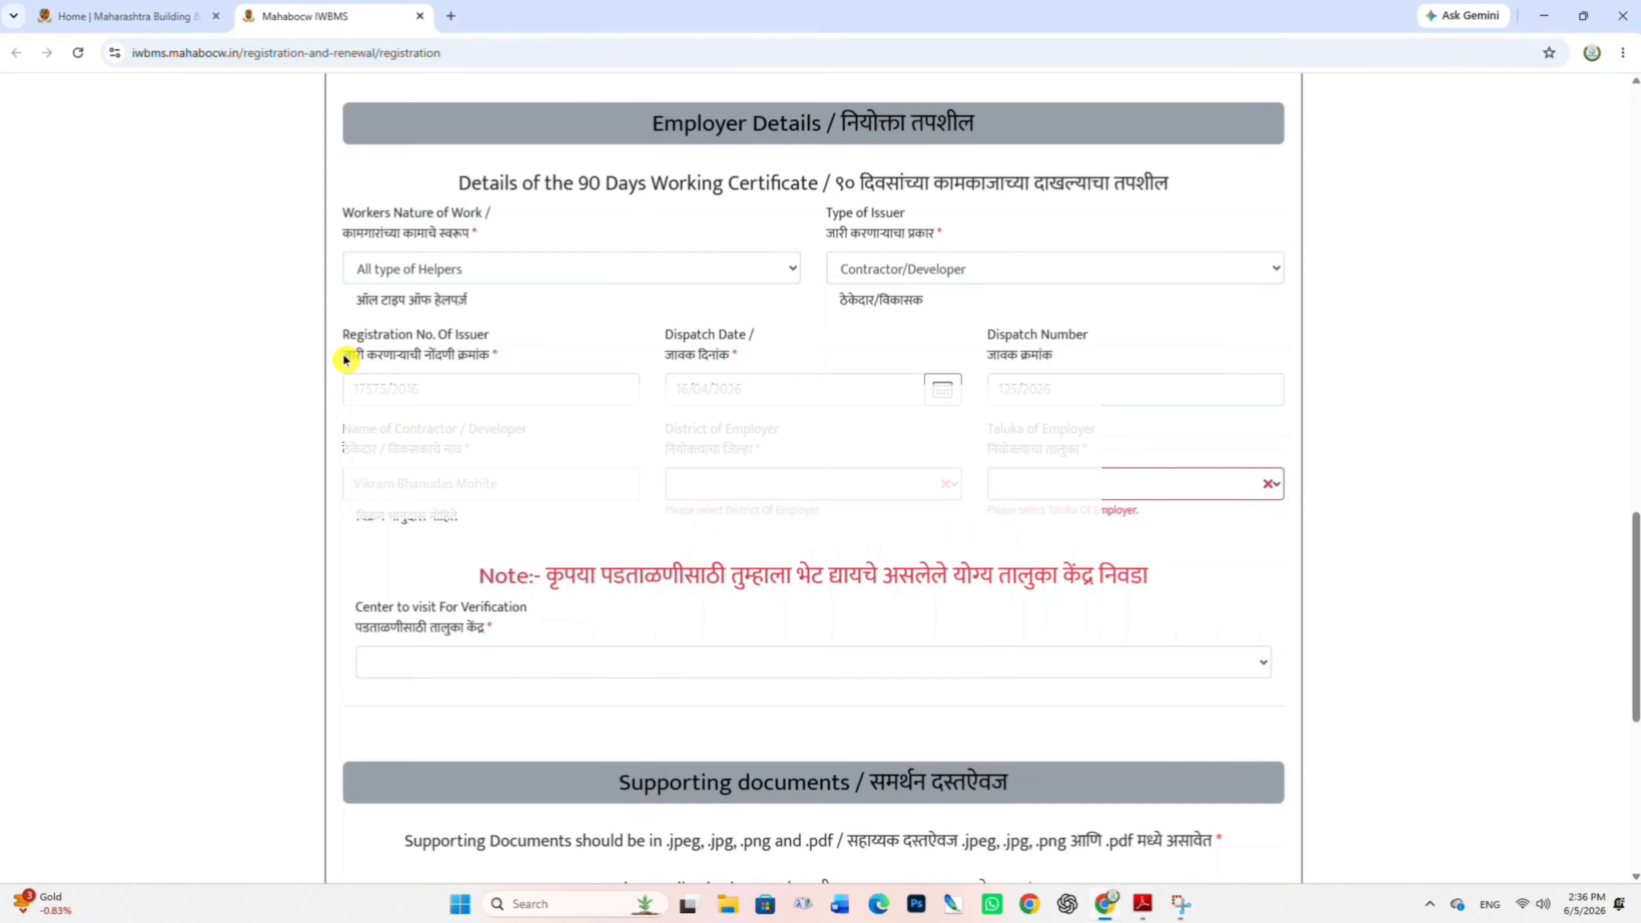
{"action": "mouse_move", "coordinate": [352, 359]}
{"action": "left_mouse_down"}
{"action": "mouse_move", "coordinate": [491, 360]}
{"action": "mouse_move", "coordinate": [420, 389]}
{"action": "mouse_move", "coordinate": [352, 389]}
{"action": "left_mouse_up"}
{"action": "left_click_drag", "start_coordinate": [664, 336], "coordinate": [744, 366]}
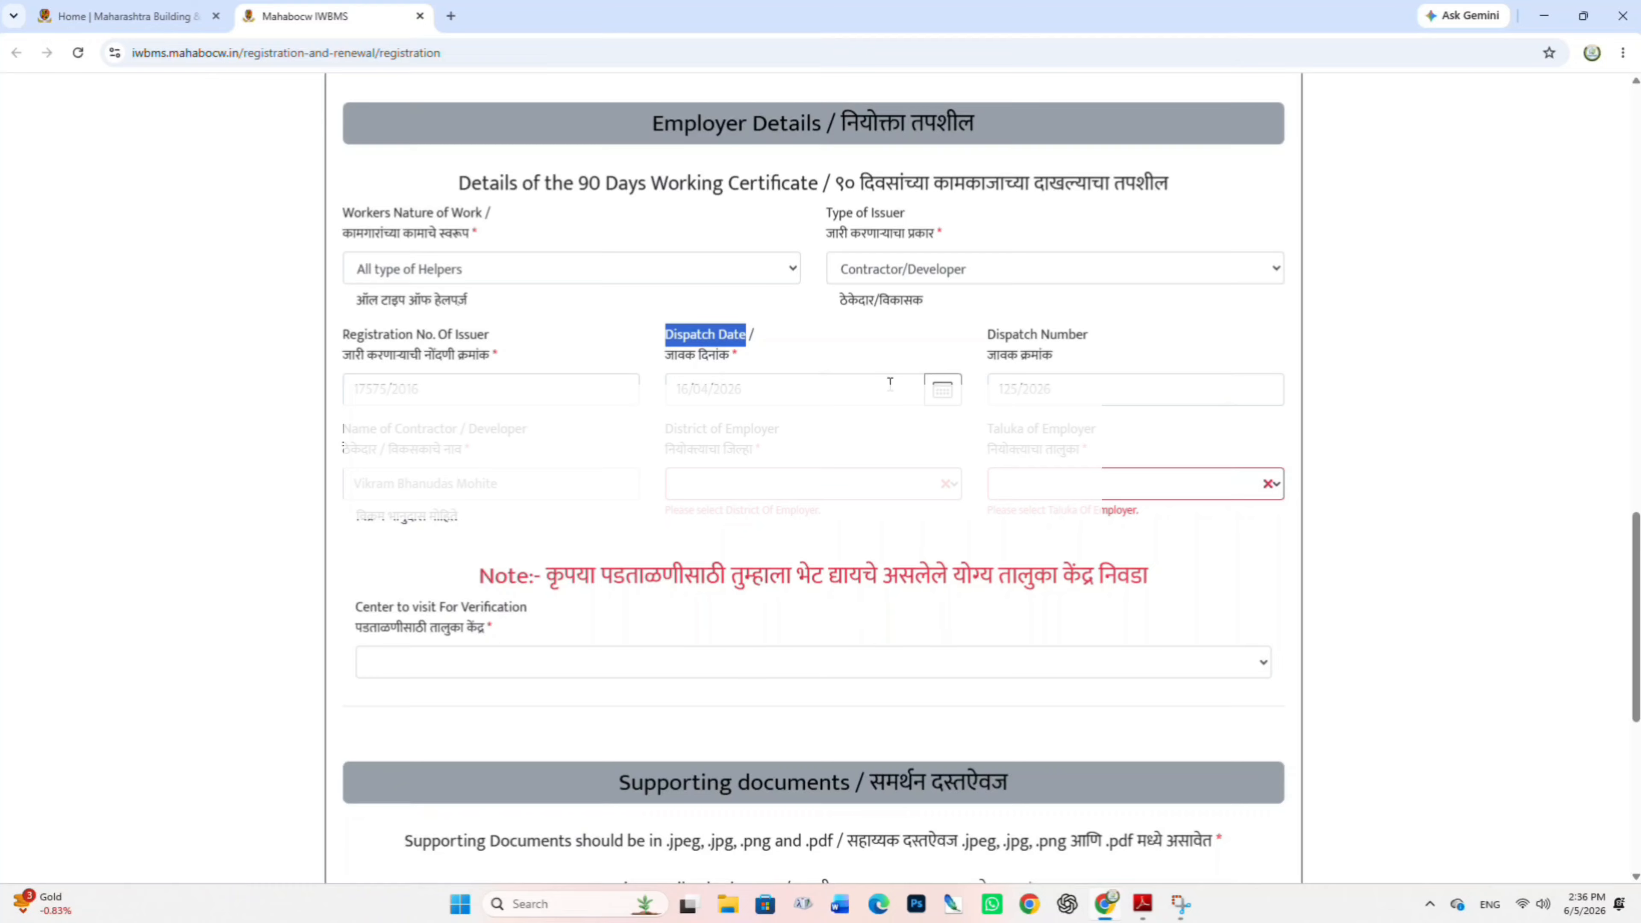
{"action": "triple_click", "coordinate": [987, 362]}
{"action": "left_click", "coordinate": [1063, 391]}
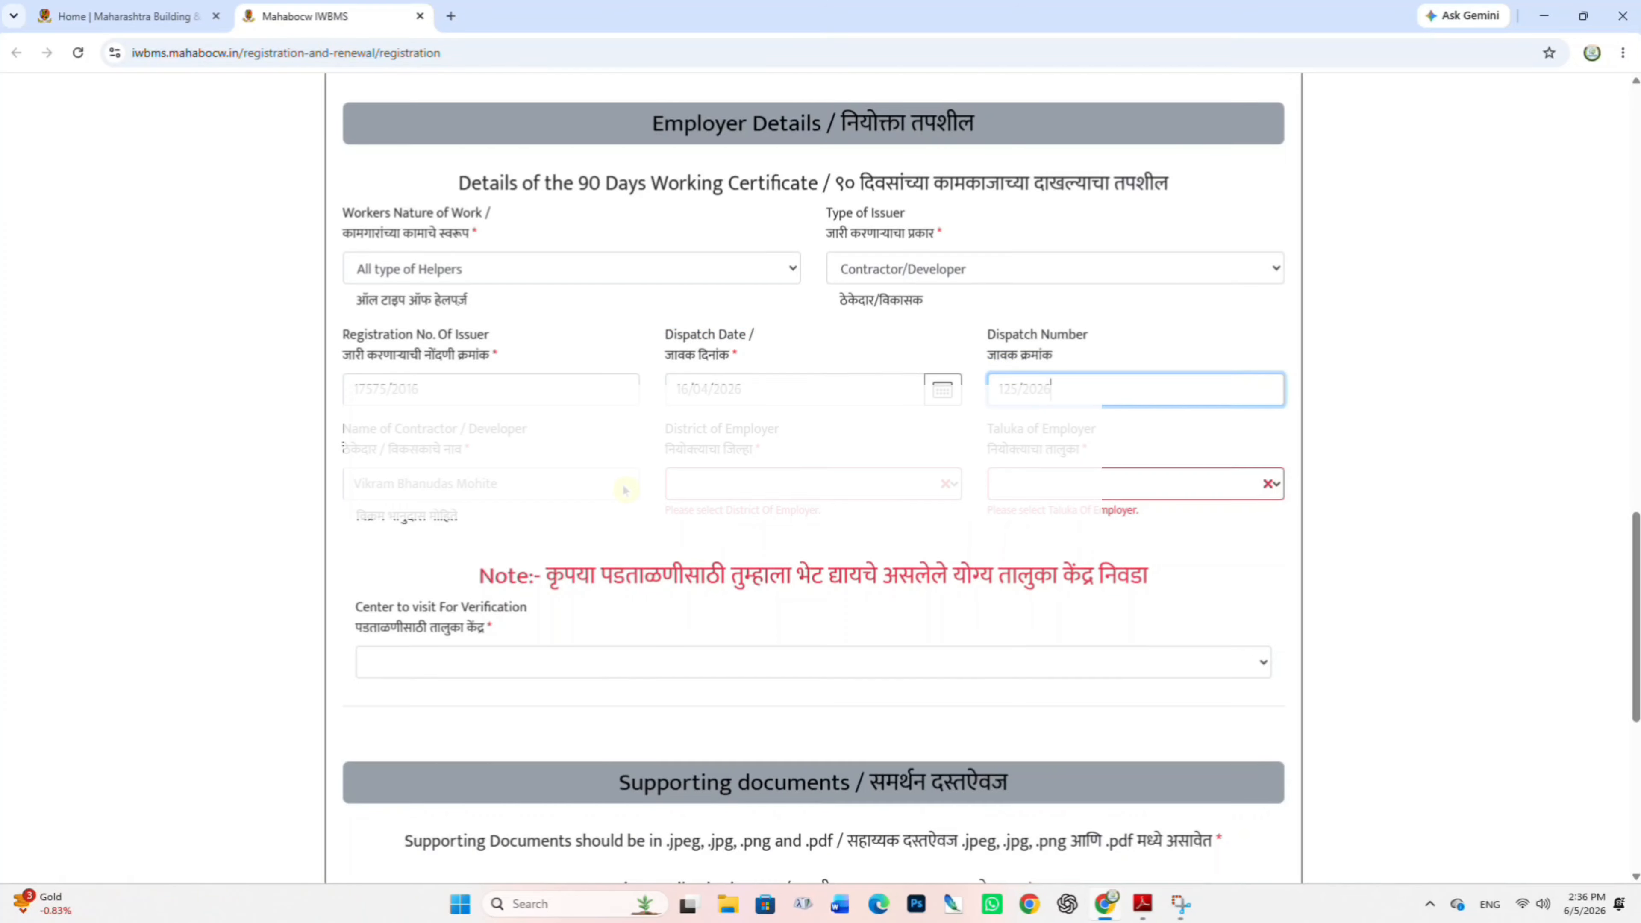
{"action": "left_click_drag", "start_coordinate": [340, 455], "coordinate": [475, 456]}
{"action": "left_click", "coordinate": [467, 483]}
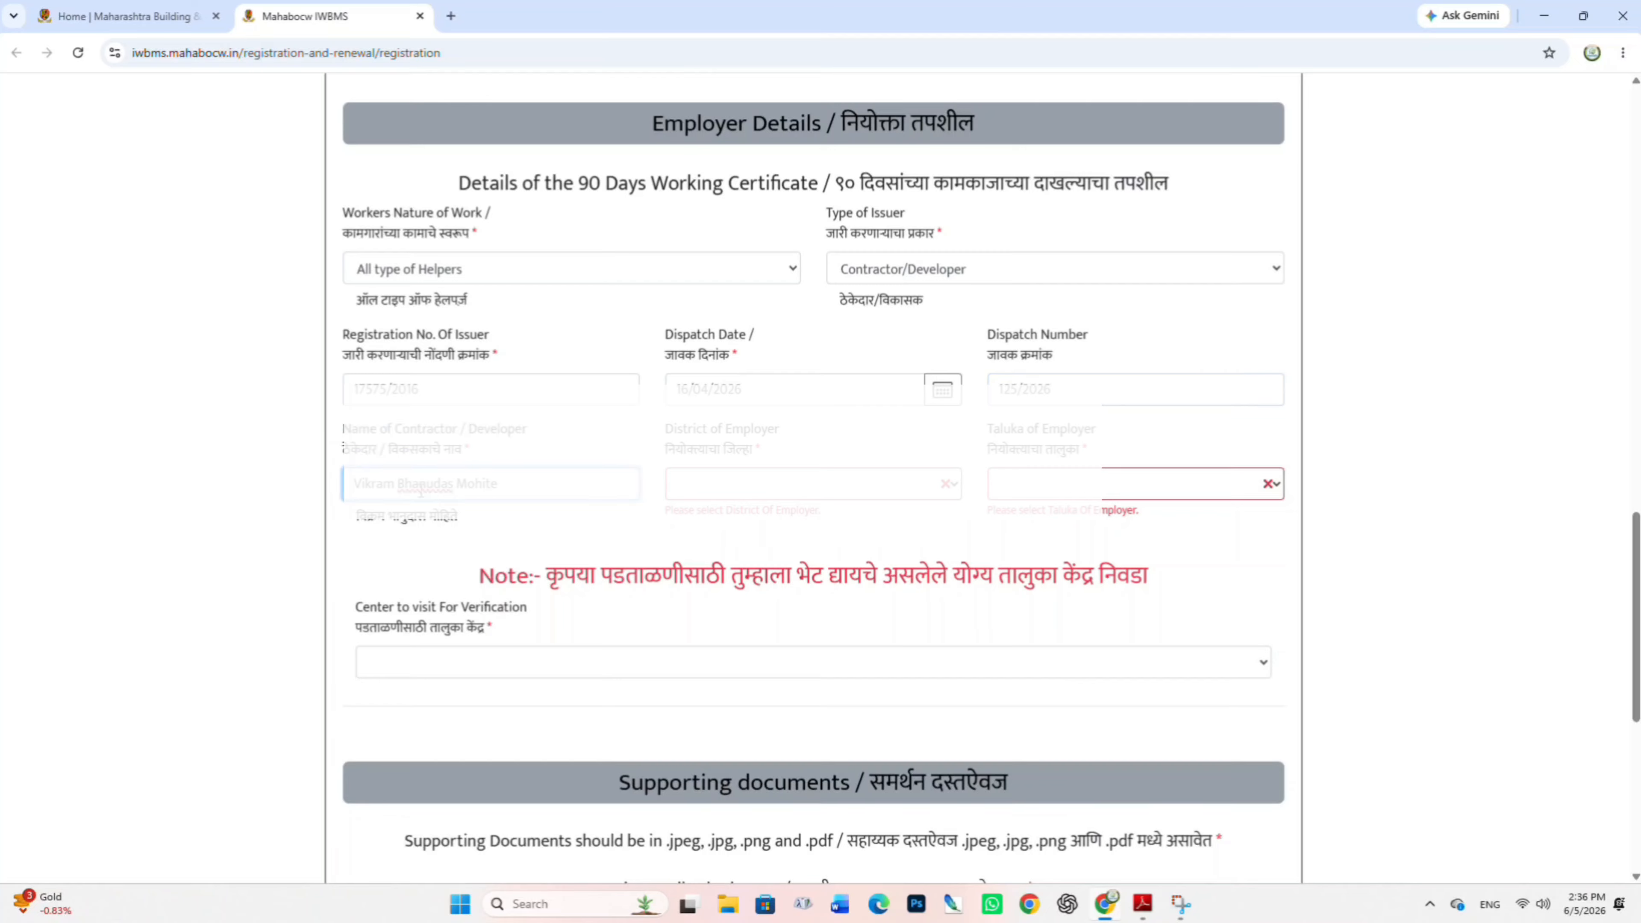
{"action": "left_click_drag", "start_coordinate": [352, 488], "coordinate": [535, 488]}
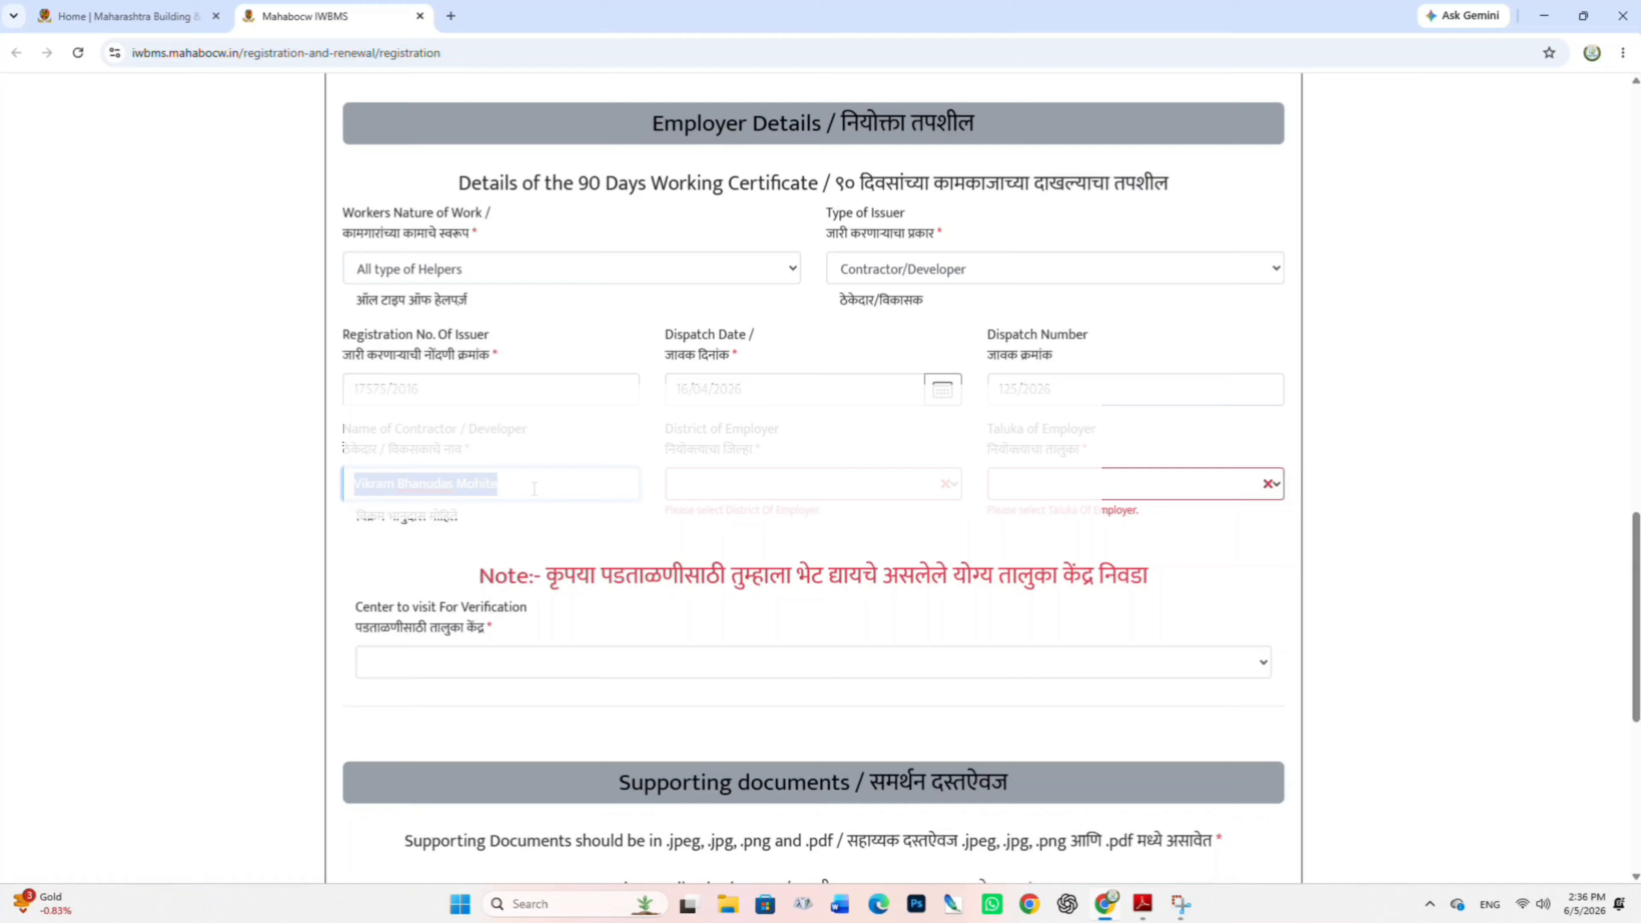
{"action": "left_click", "coordinate": [694, 488]}
- Set the employer's district to Pune and taluka to Haveli
{"action": "scroll", "coordinate": [803, 288], "scroll_direction": "down", "scroll_amount": 3}
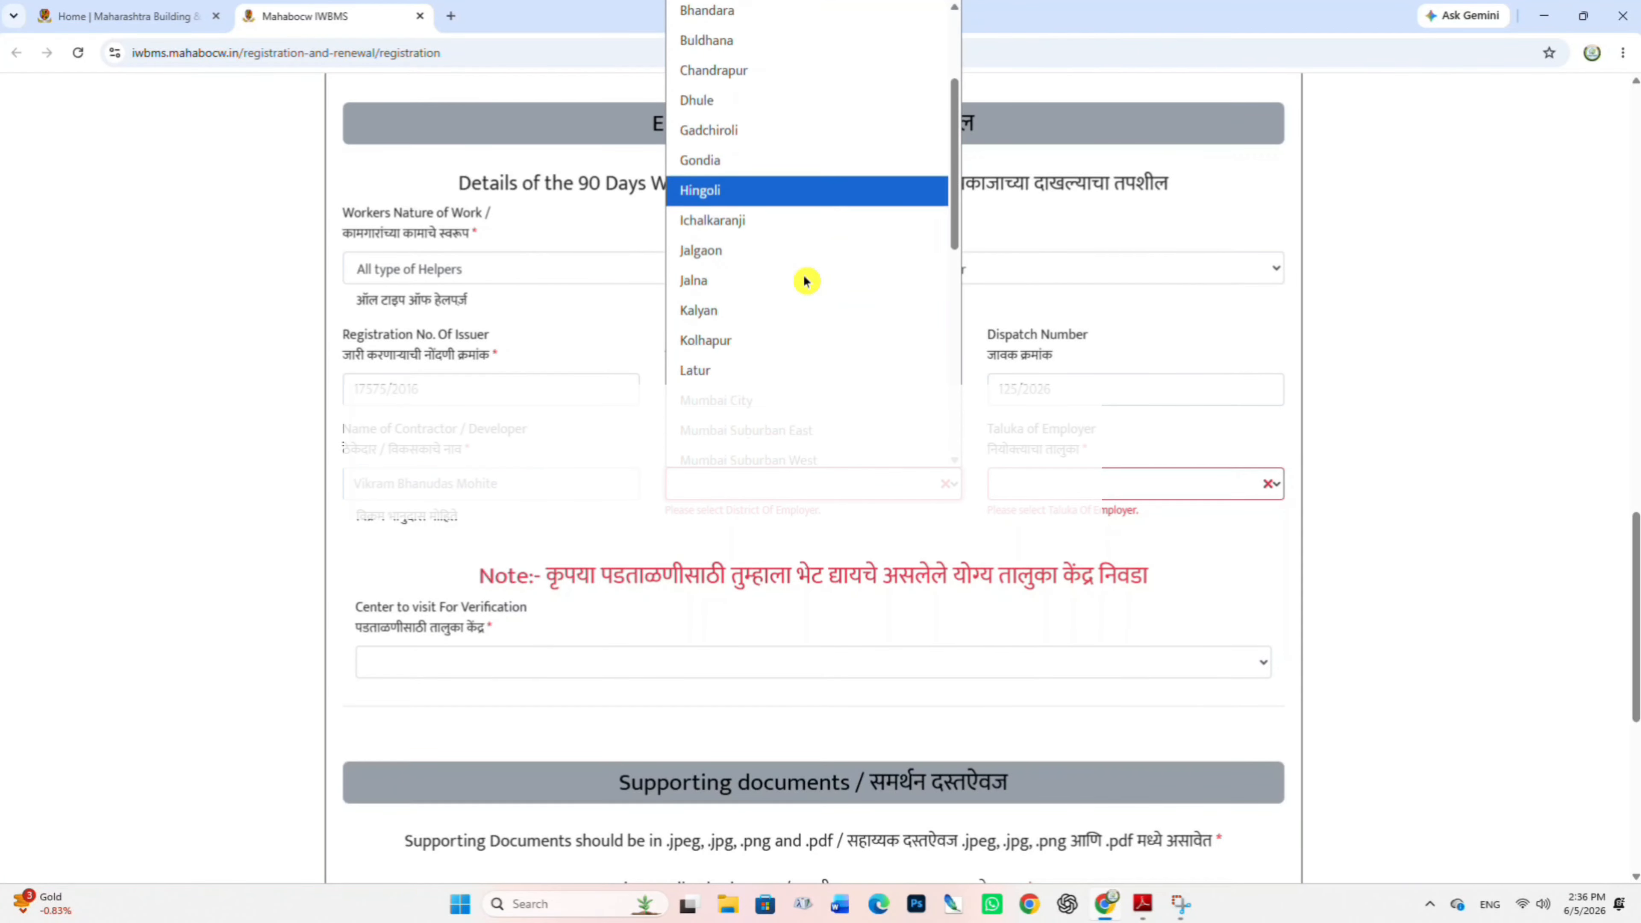
{"action": "scroll", "coordinate": [806, 282], "scroll_direction": "down", "scroll_amount": 3}
{"action": "scroll", "coordinate": [795, 355], "scroll_direction": "down", "scroll_amount": 3}
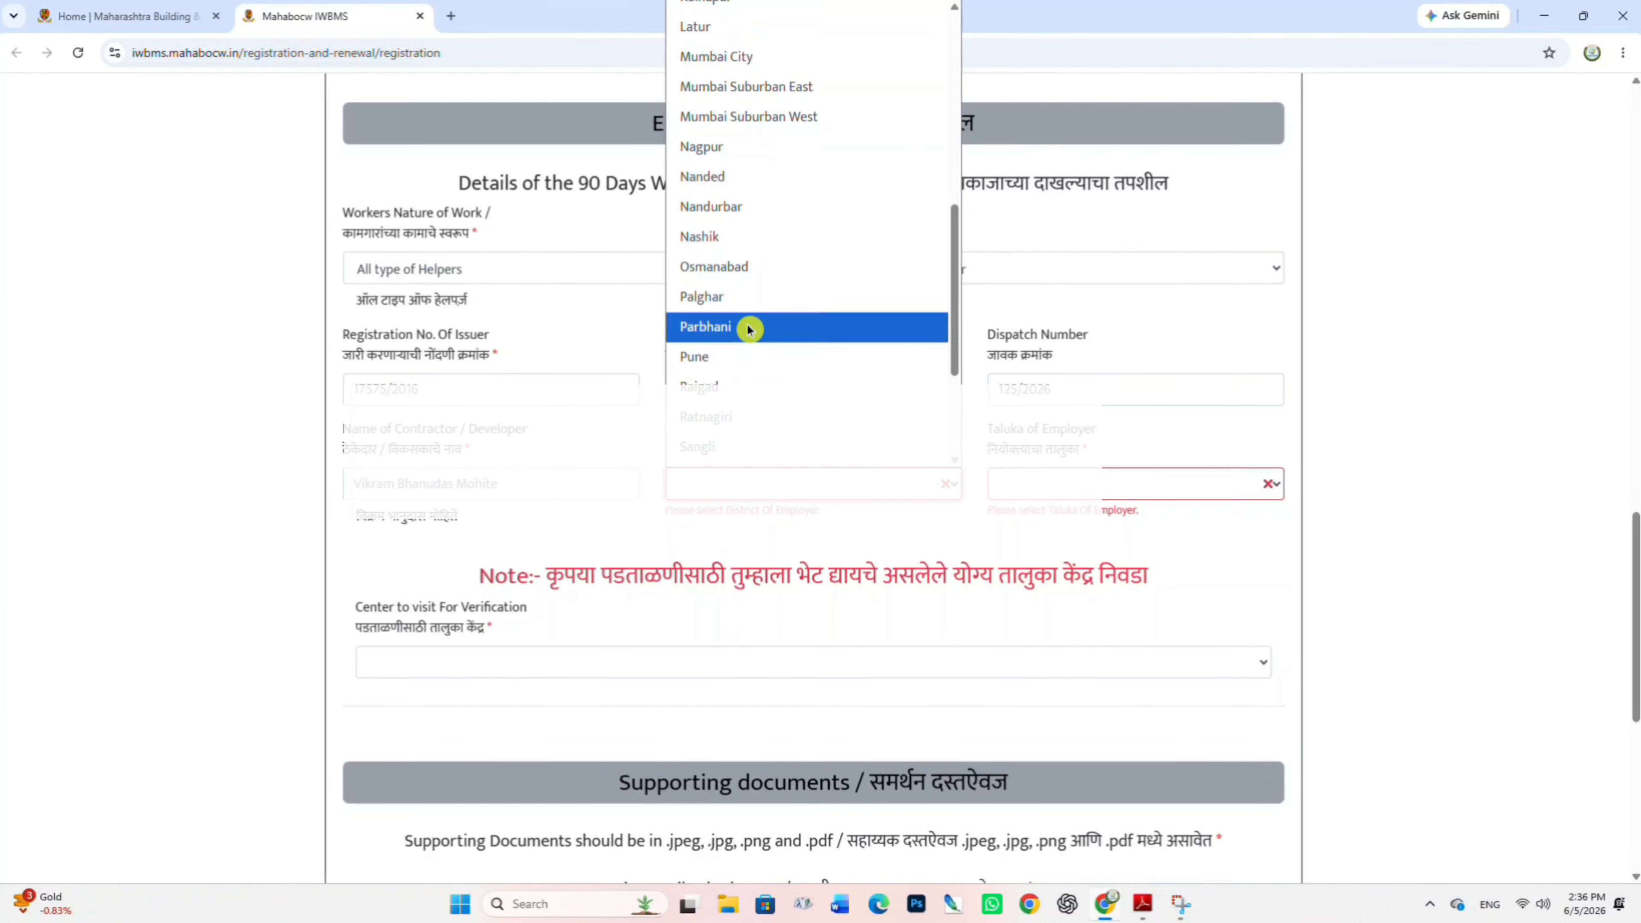
{"action": "left_click", "coordinate": [744, 357]}
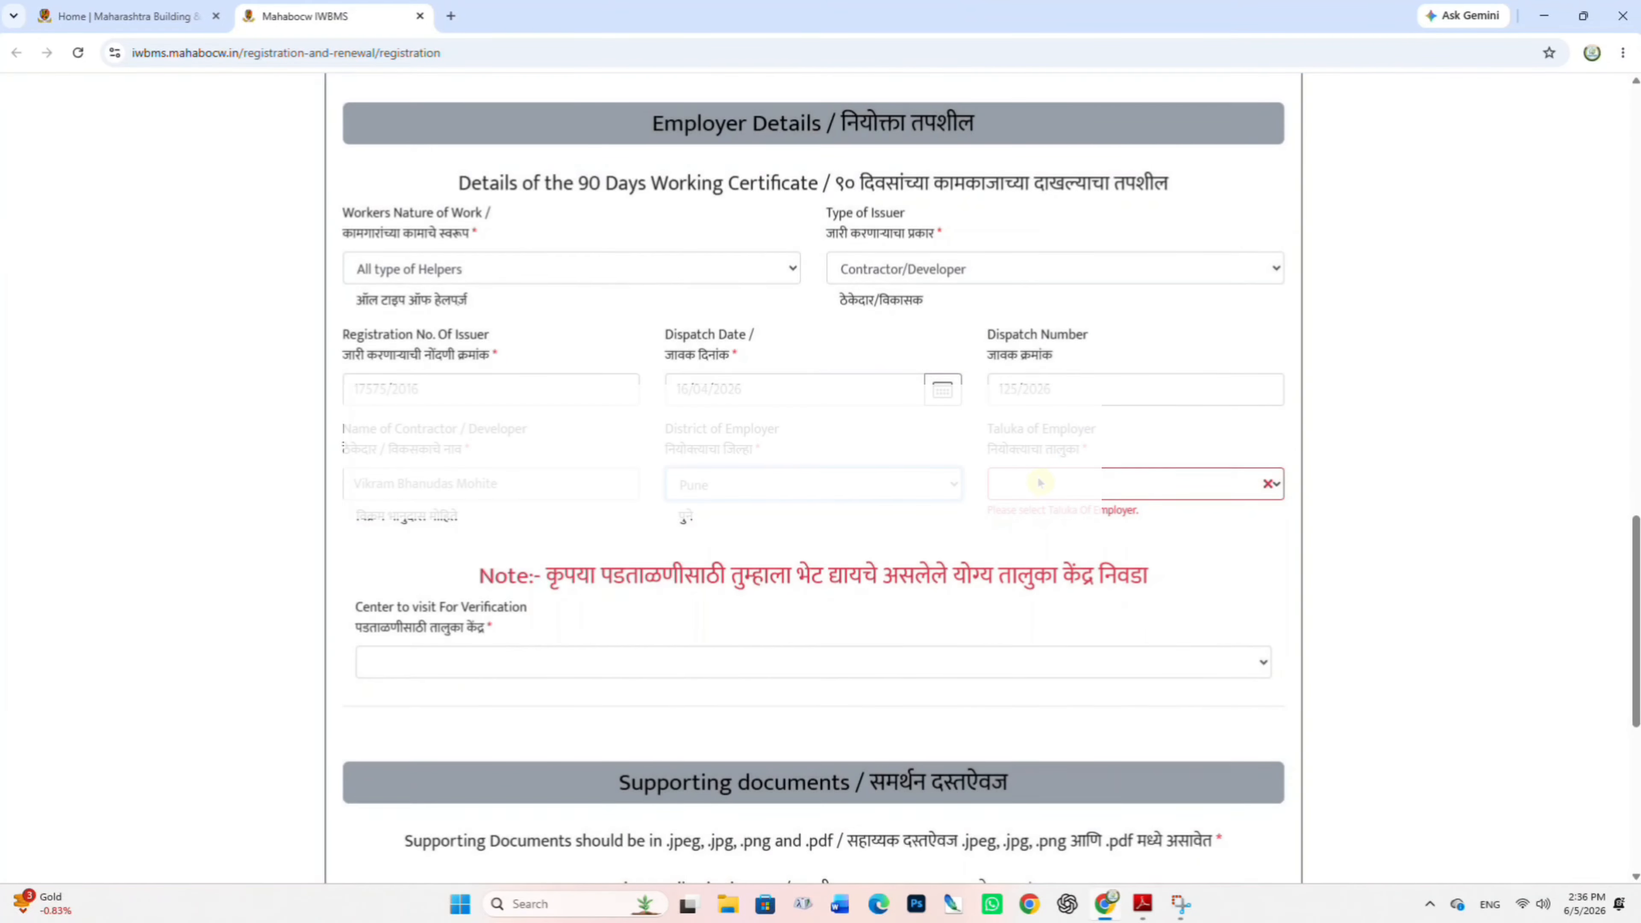
{"action": "left_click", "coordinate": [1040, 483]}
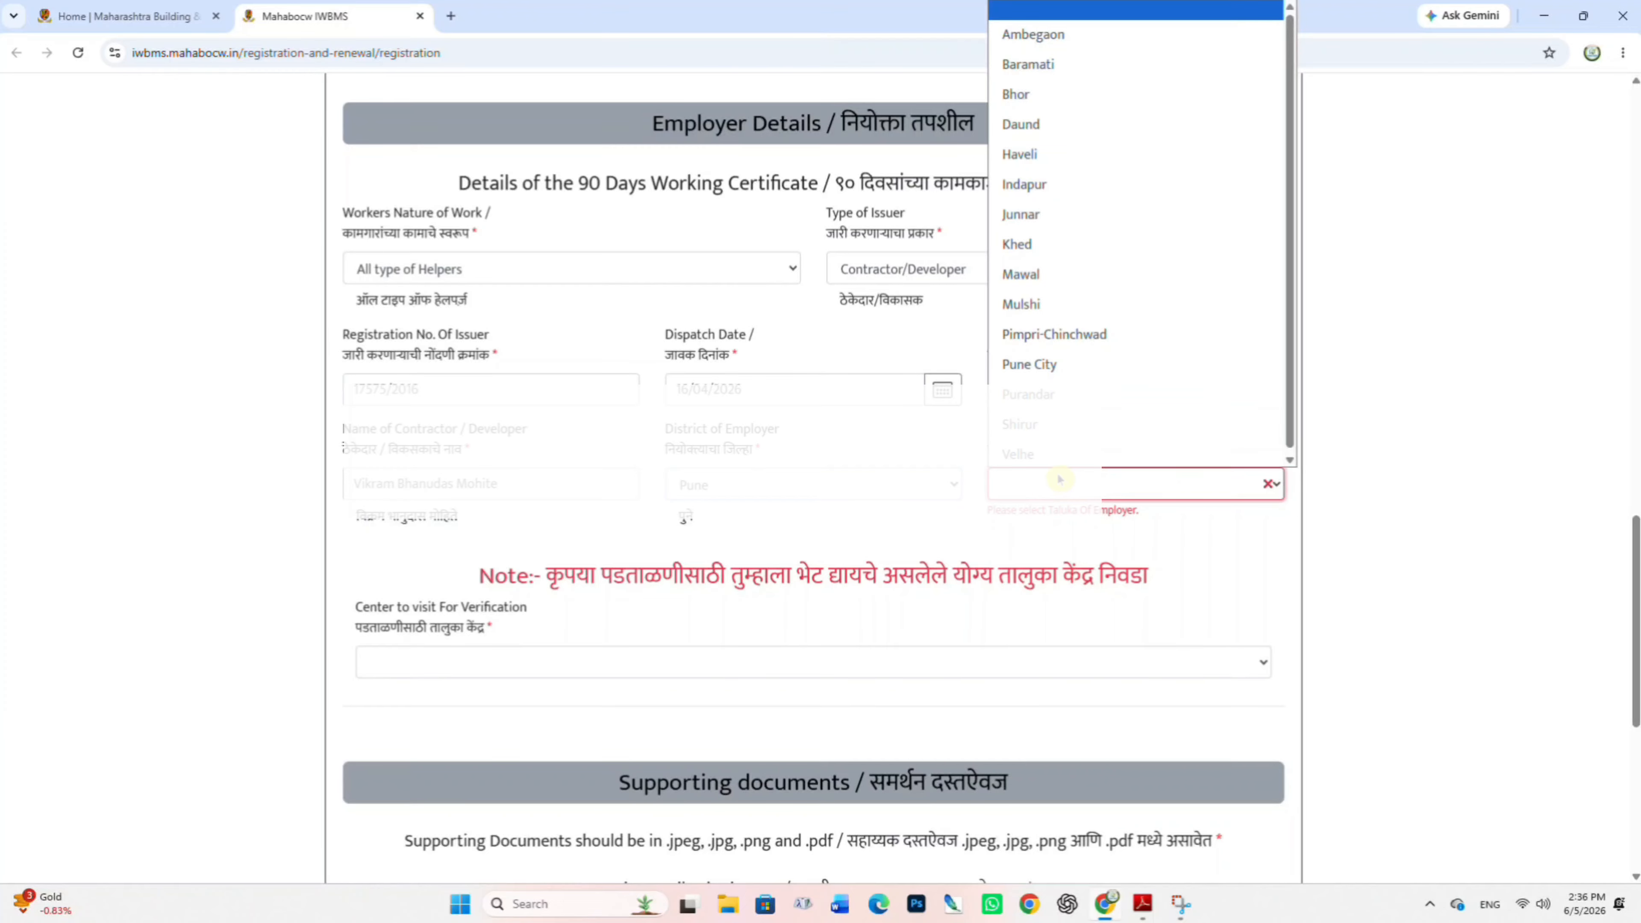
{"action": "left_click", "coordinate": [1073, 150]}
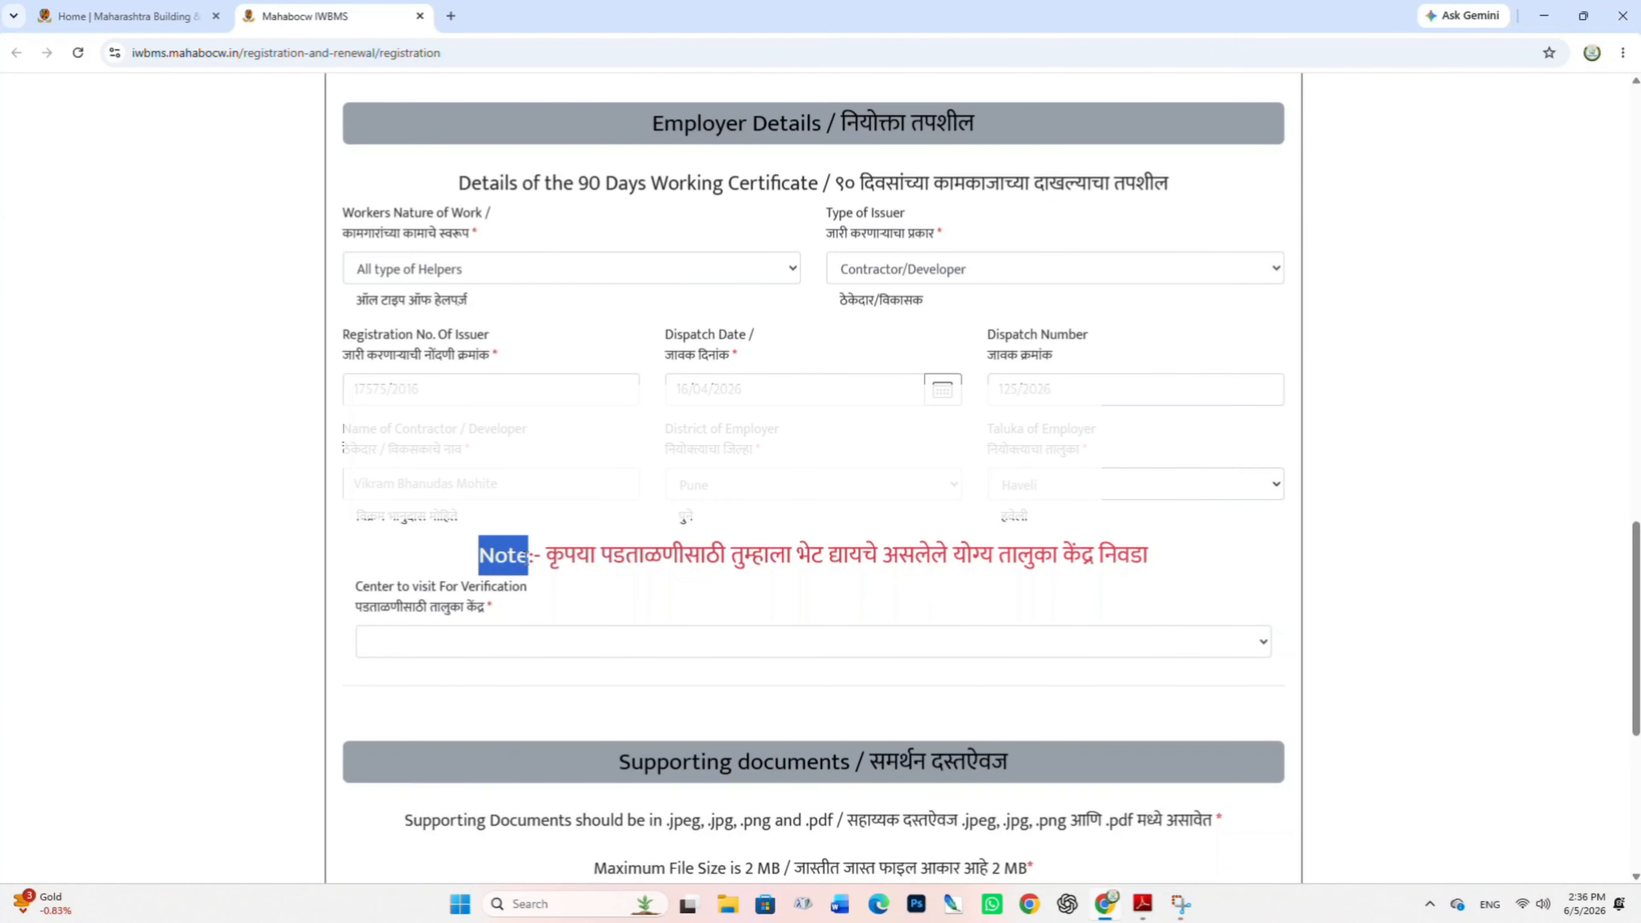
- Choose Haveli as the centre to visit for verification
{"action": "left_click_drag", "start_coordinate": [546, 556], "coordinate": [919, 558]}
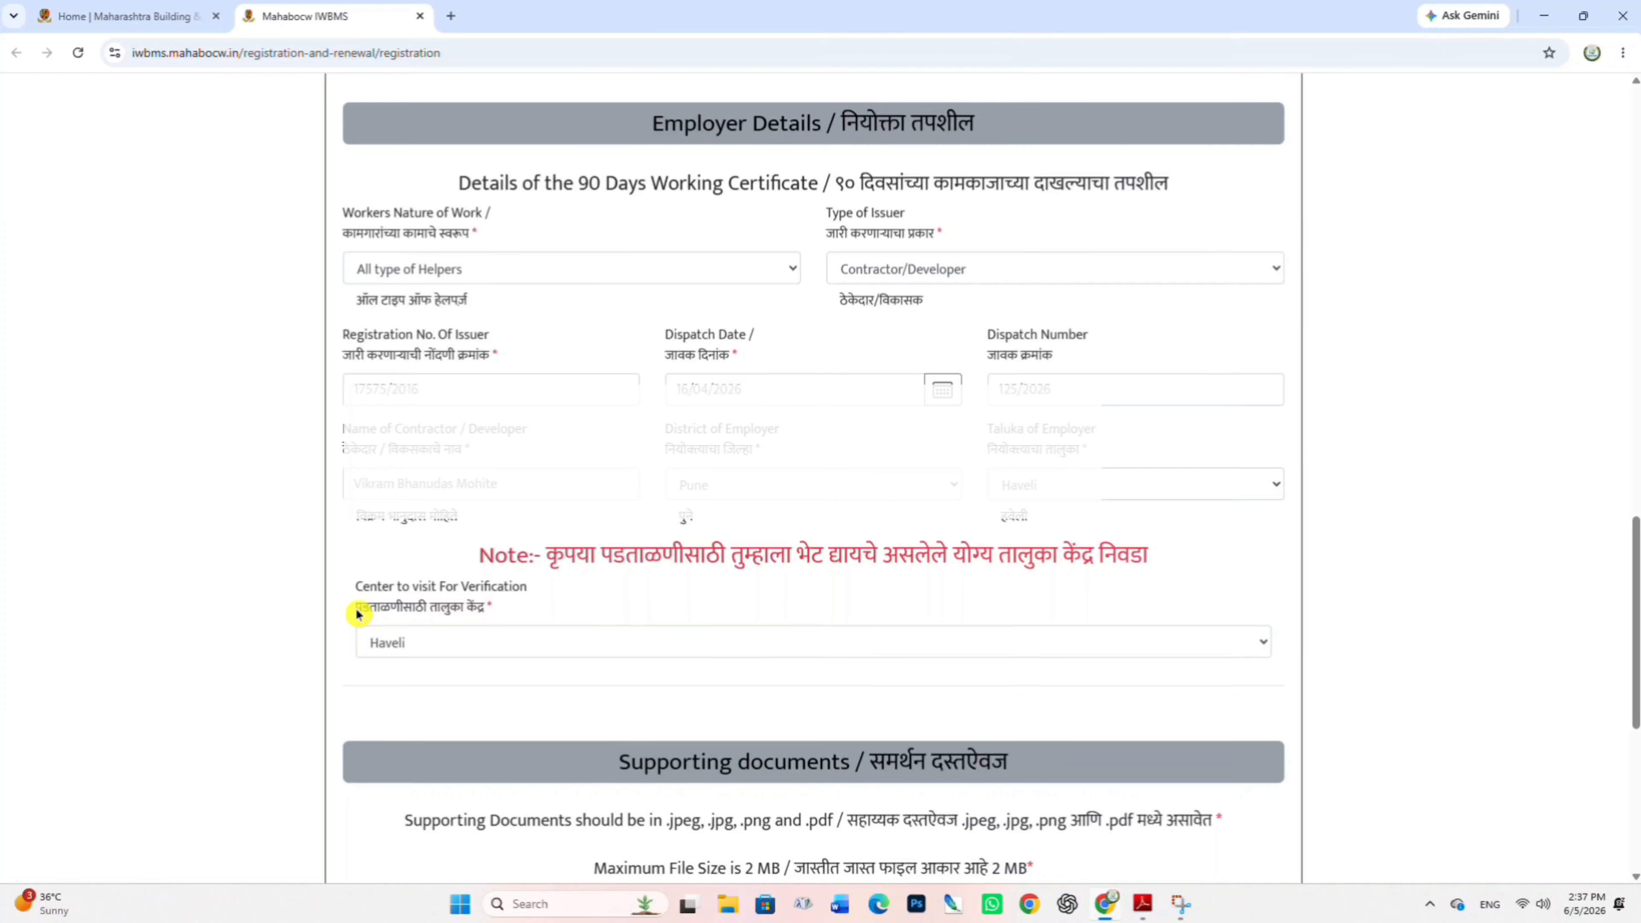
{"action": "left_click_drag", "start_coordinate": [357, 611], "coordinate": [490, 614]}
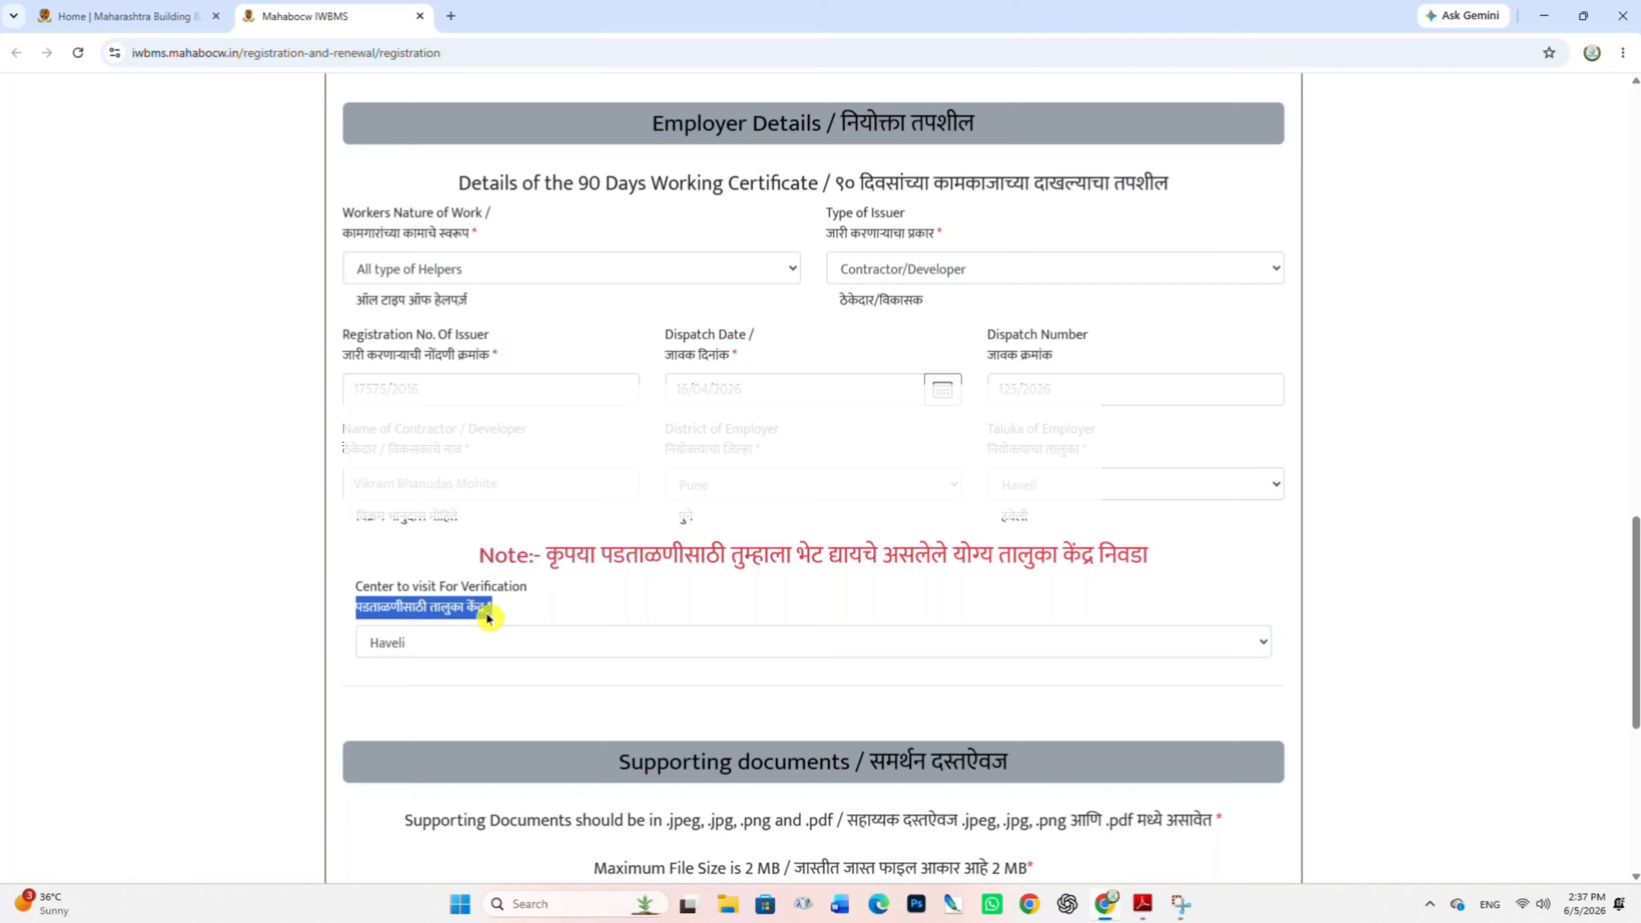
{"action": "left_click", "coordinate": [439, 647]}
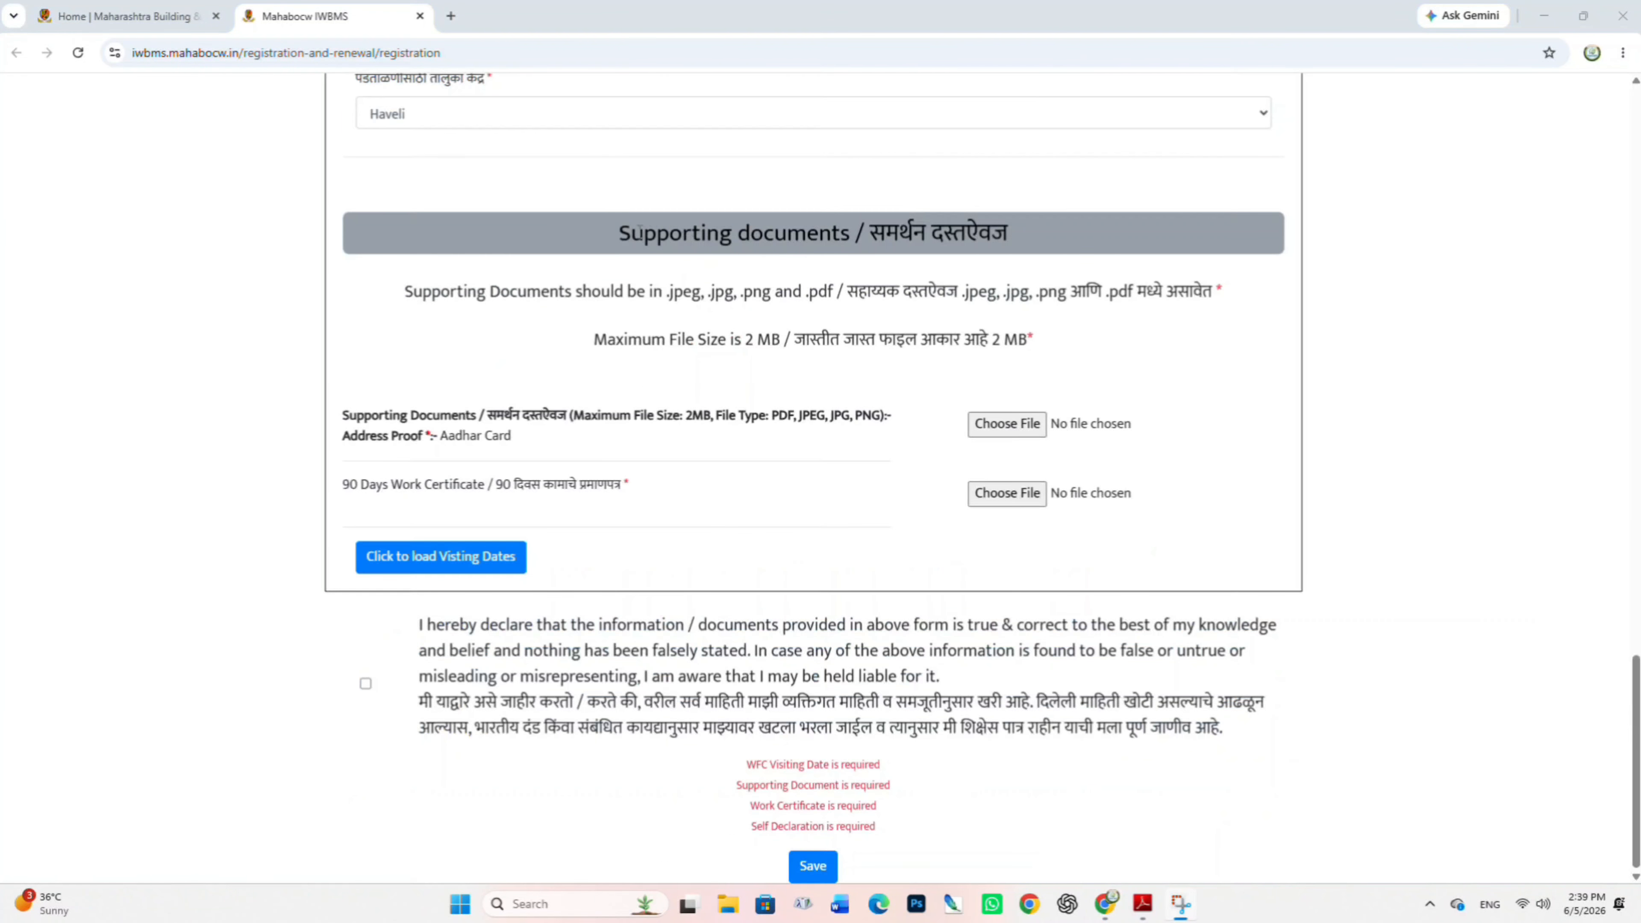
{"action": "left_click_drag", "start_coordinate": [631, 233], "coordinate": [843, 234]}
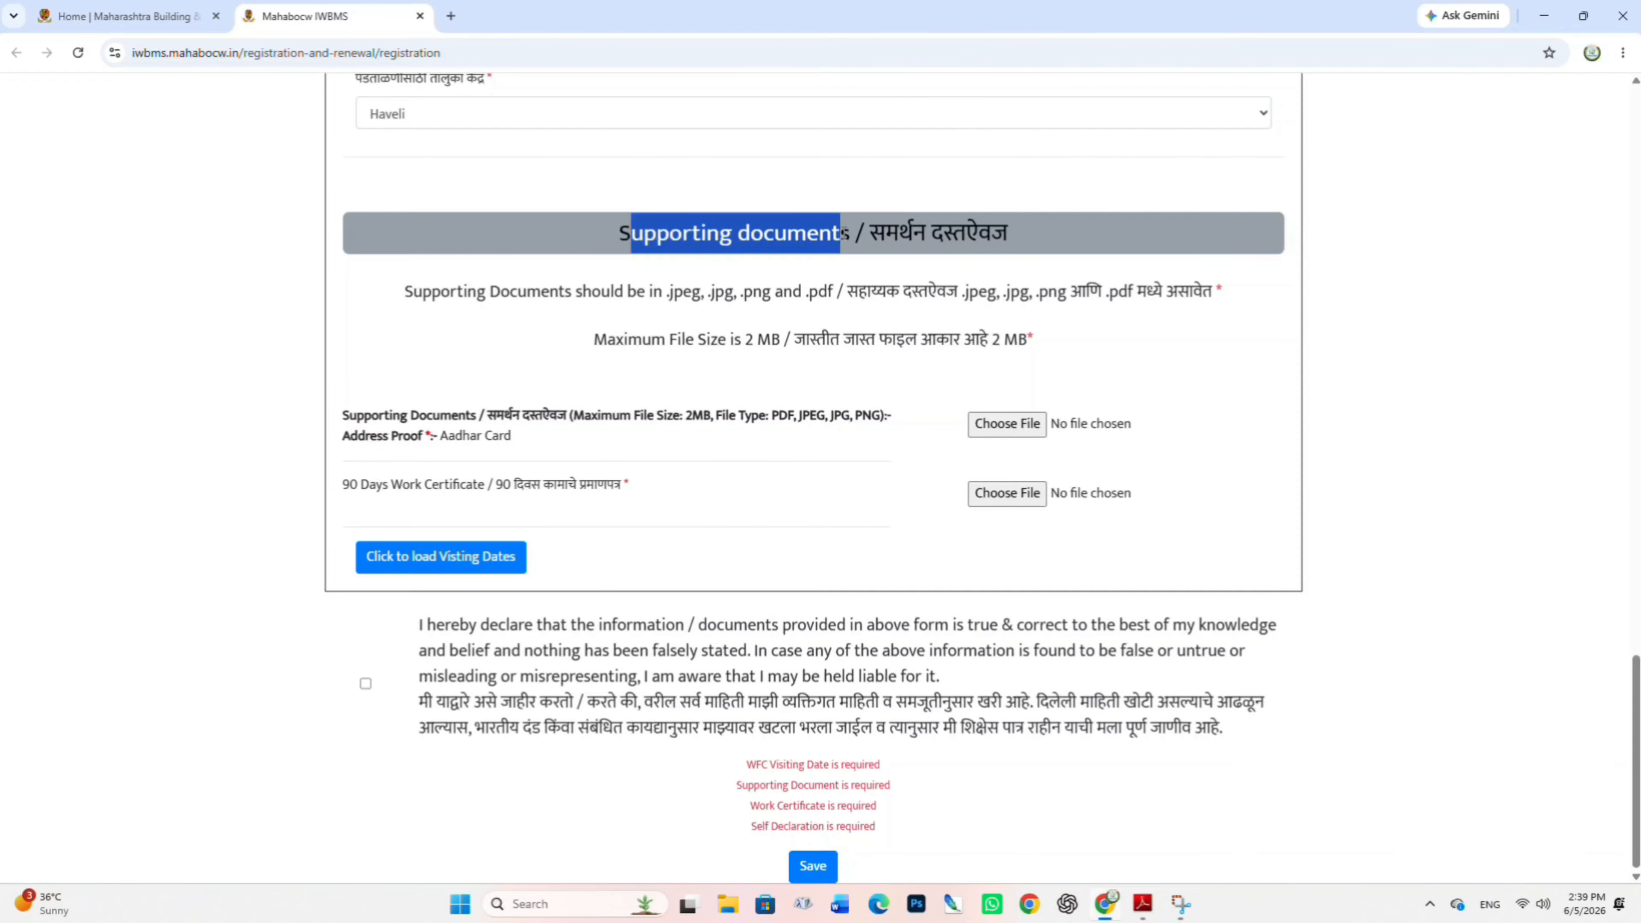
- Attach the Aadhaar card PDF as the address proof document
{"action": "left_click", "coordinate": [870, 298]}
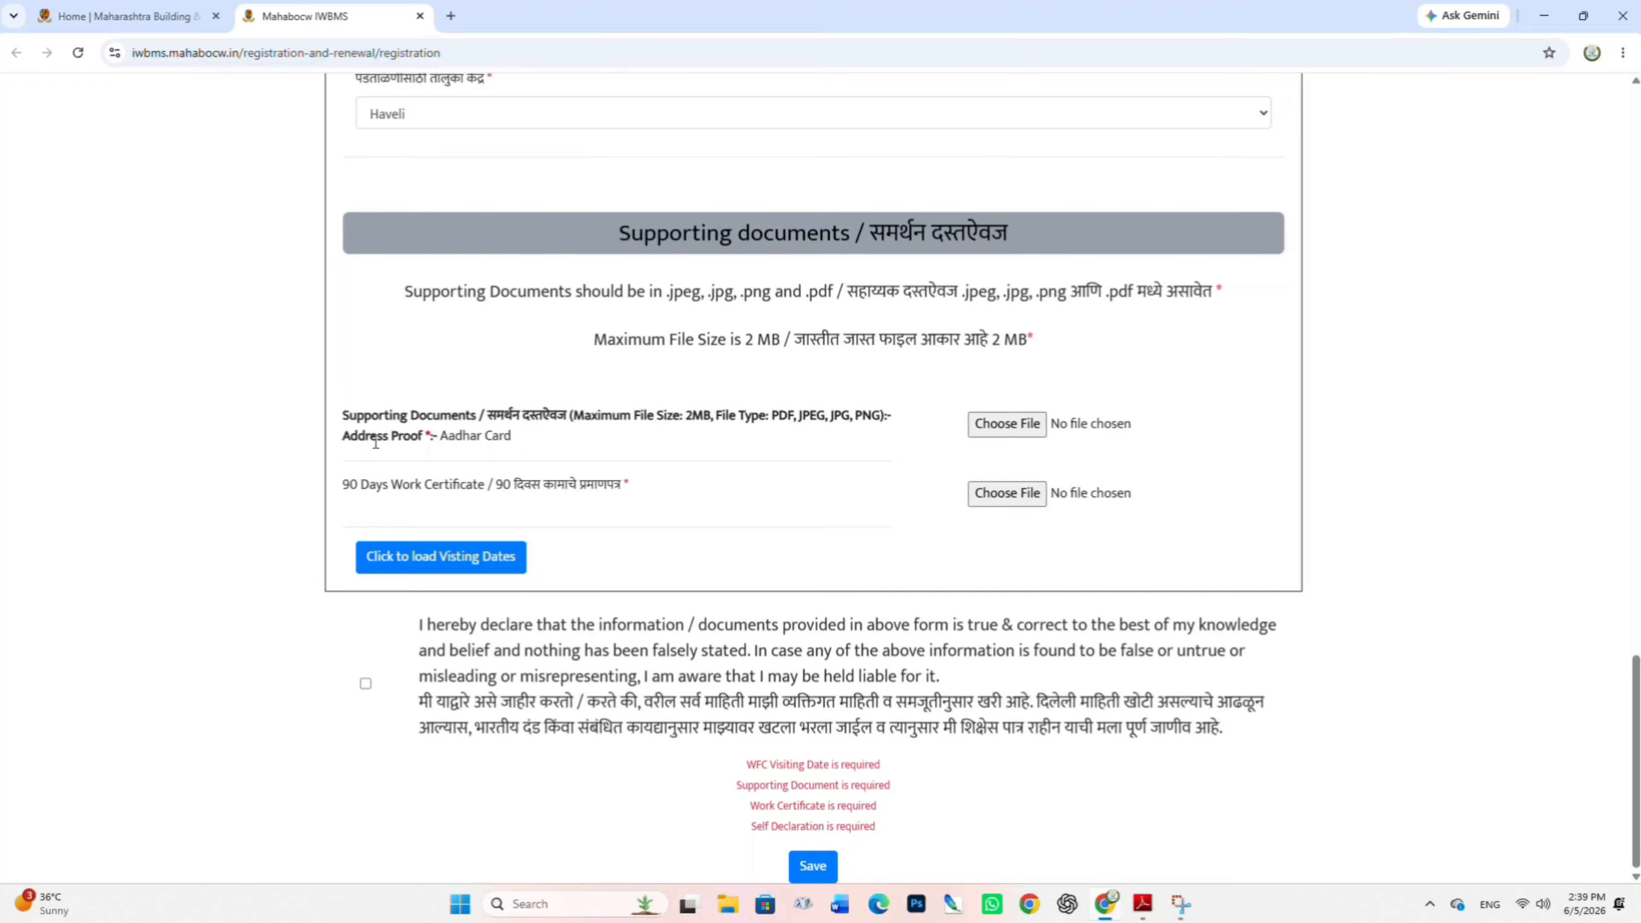
{"action": "left_click", "coordinate": [343, 441]}
{"action": "left_click_drag", "start_coordinate": [342, 441], "coordinate": [520, 442]}
{"action": "left_click", "coordinate": [961, 434]}
{"action": "left_click", "coordinate": [1015, 433]}
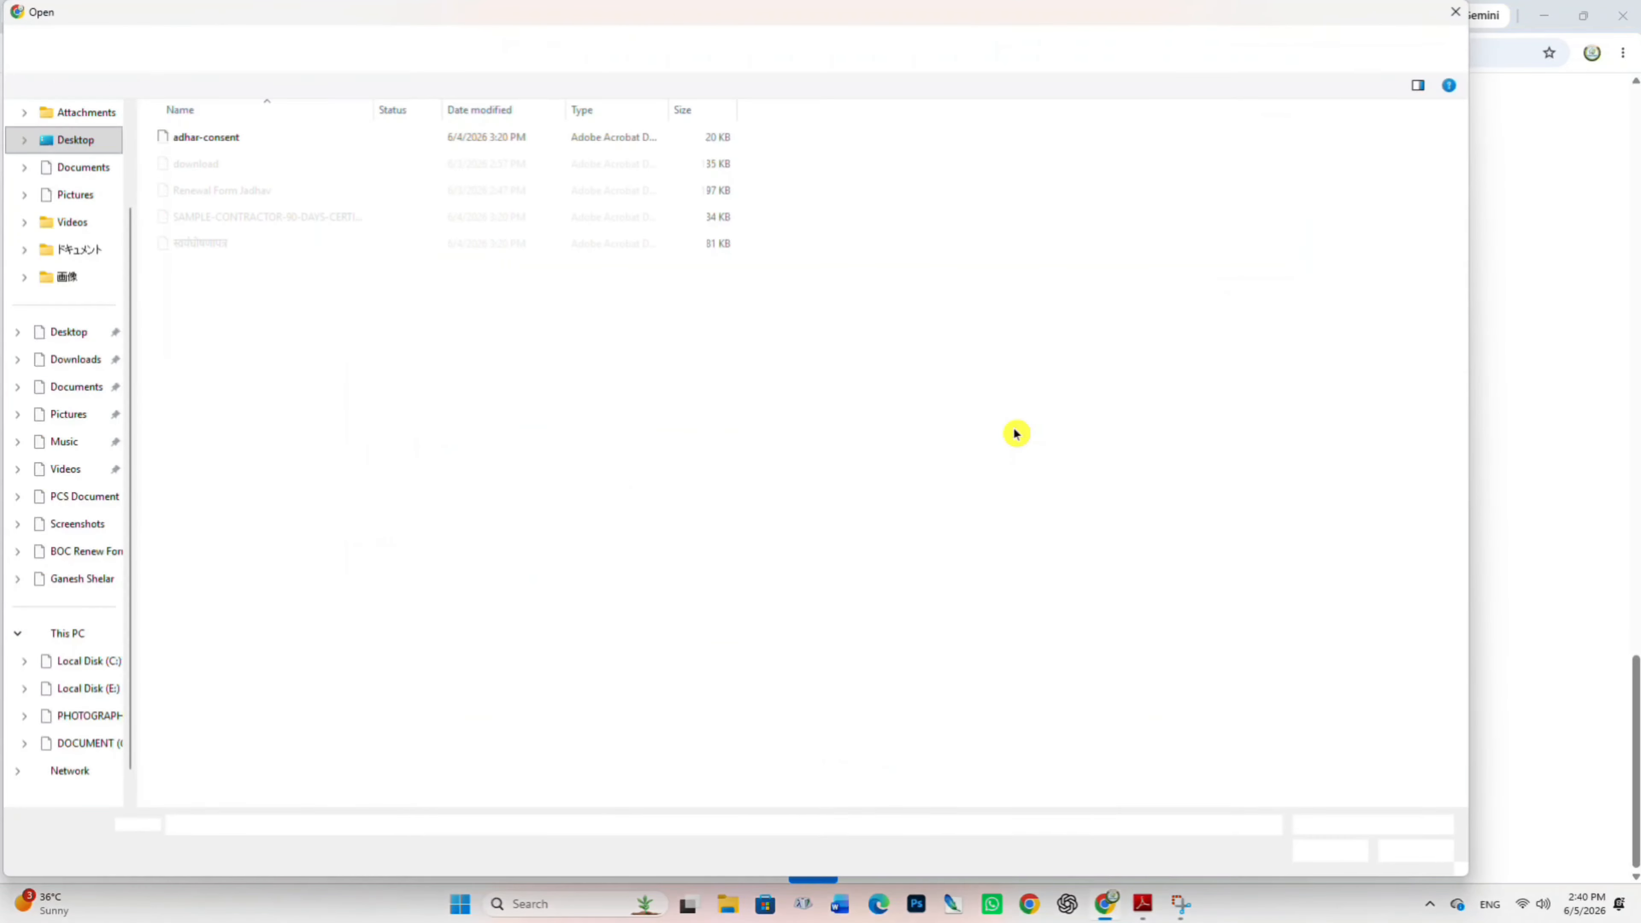
{"action": "left_click", "coordinate": [100, 580]}
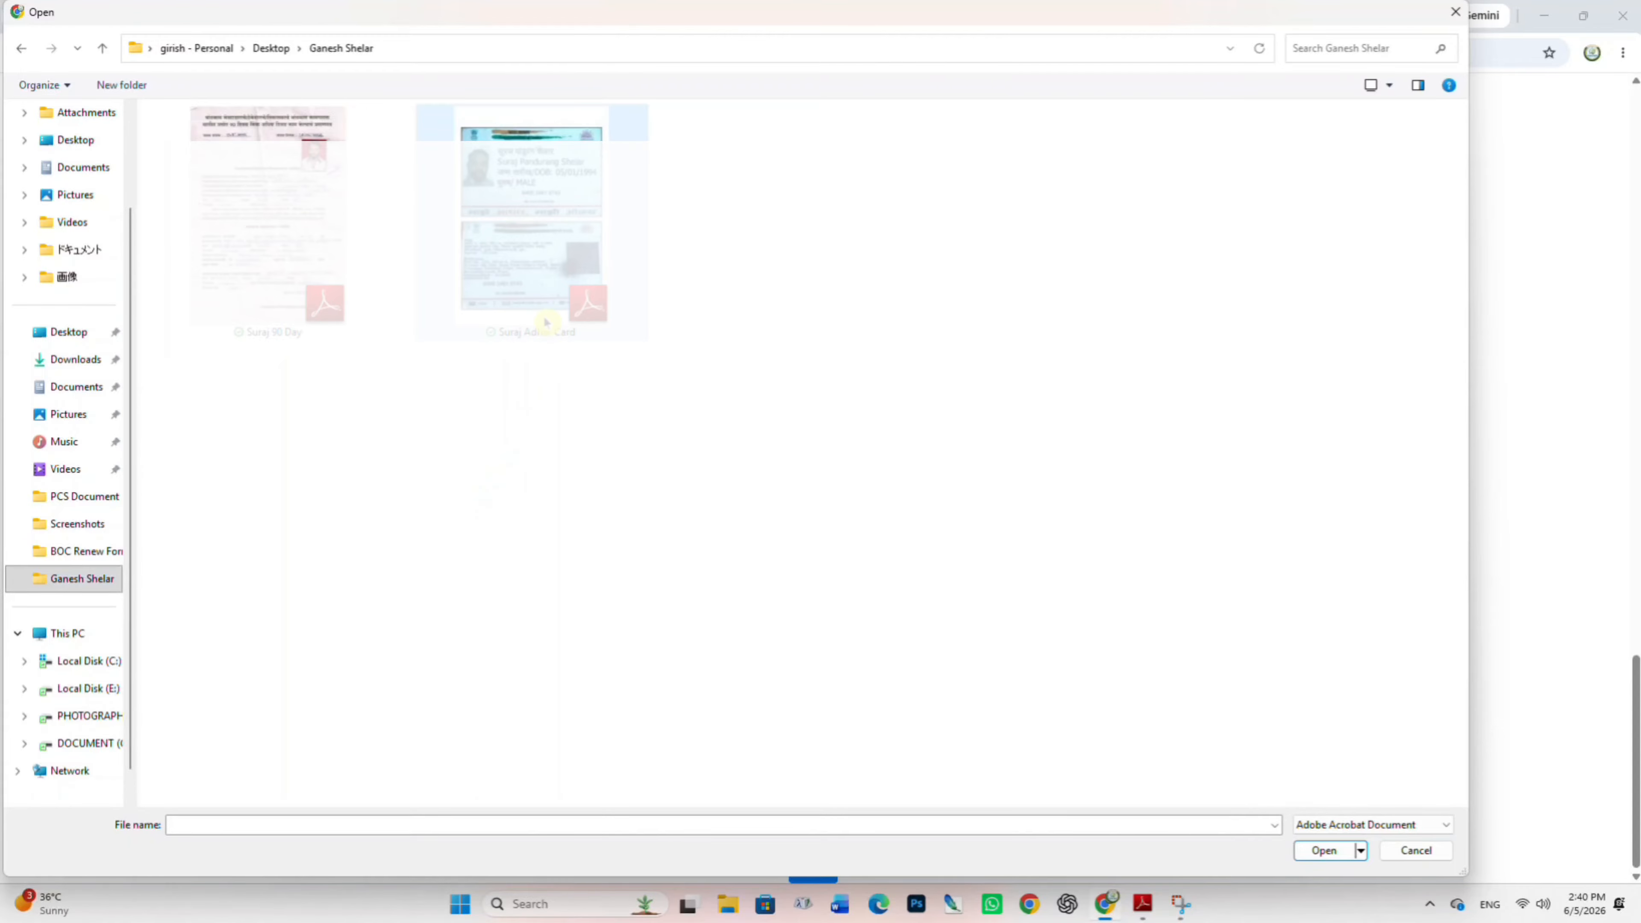
- Attach the 90 Days Work Certificate PDF
{"action": "left_click_drag", "start_coordinate": [343, 505], "coordinate": [647, 516]}
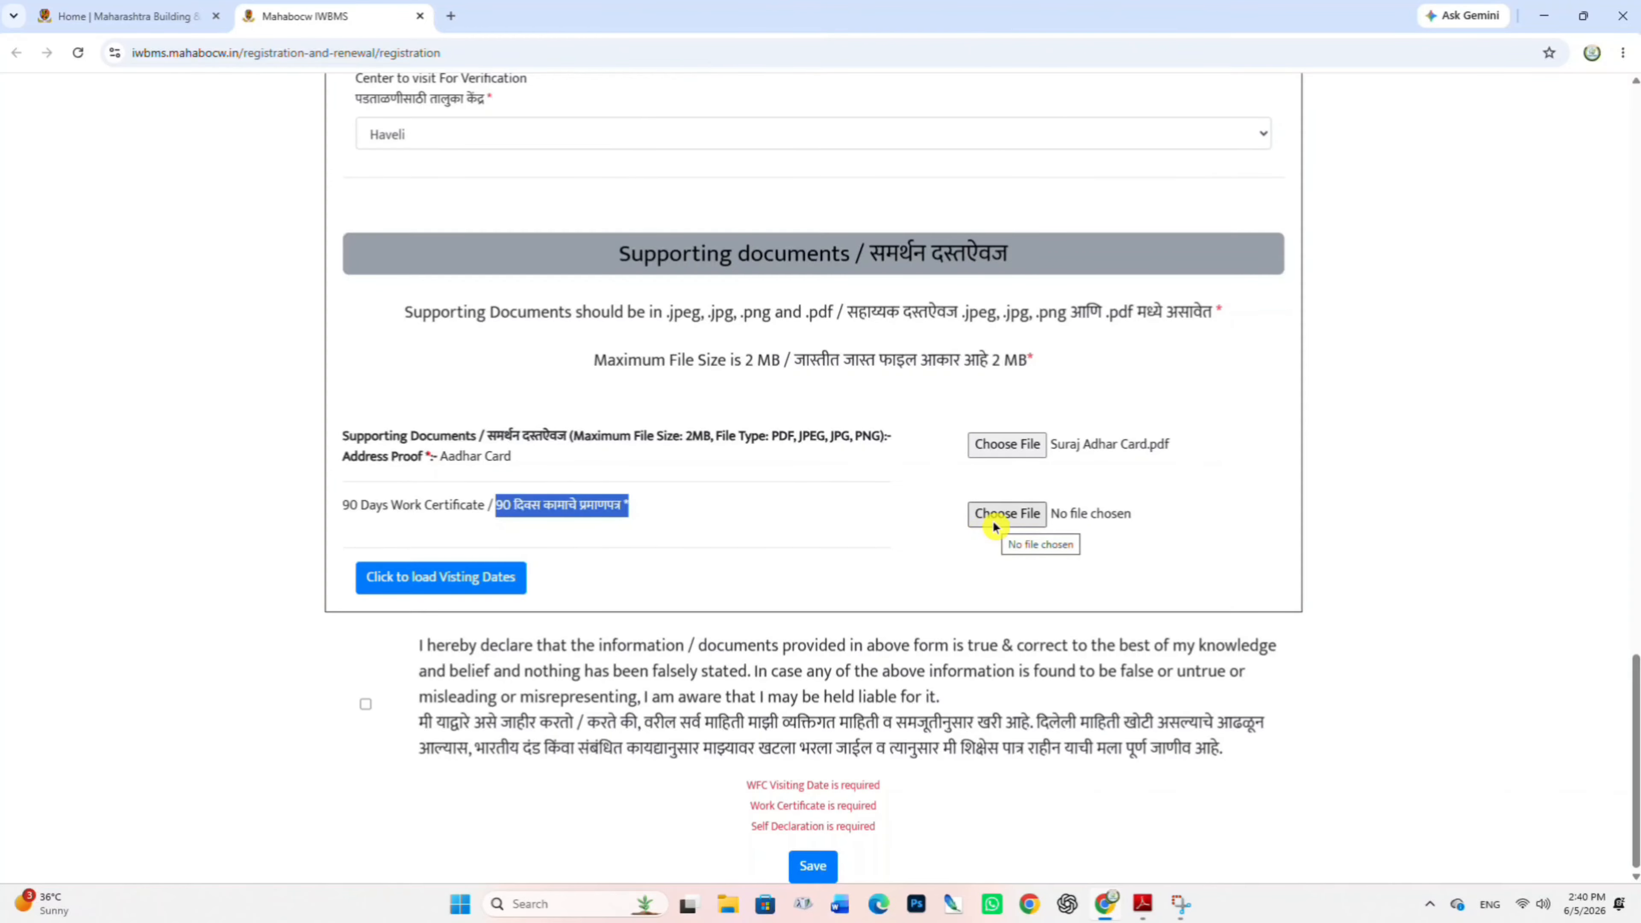
{"action": "left_click", "coordinate": [956, 543]}
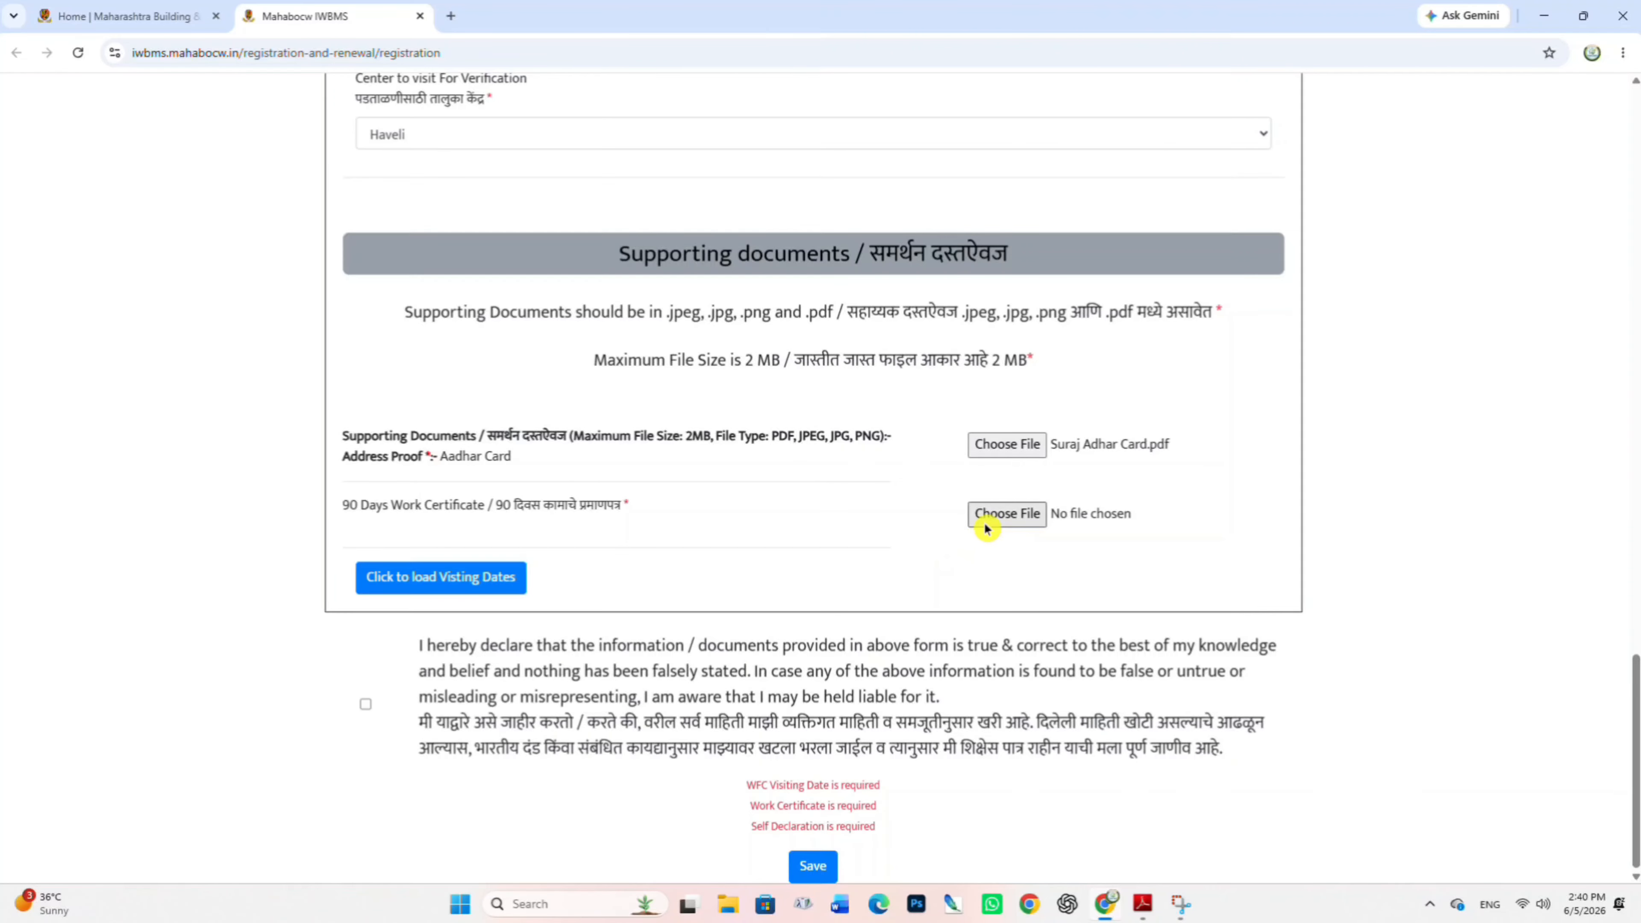
{"action": "left_click", "coordinate": [1007, 516]}
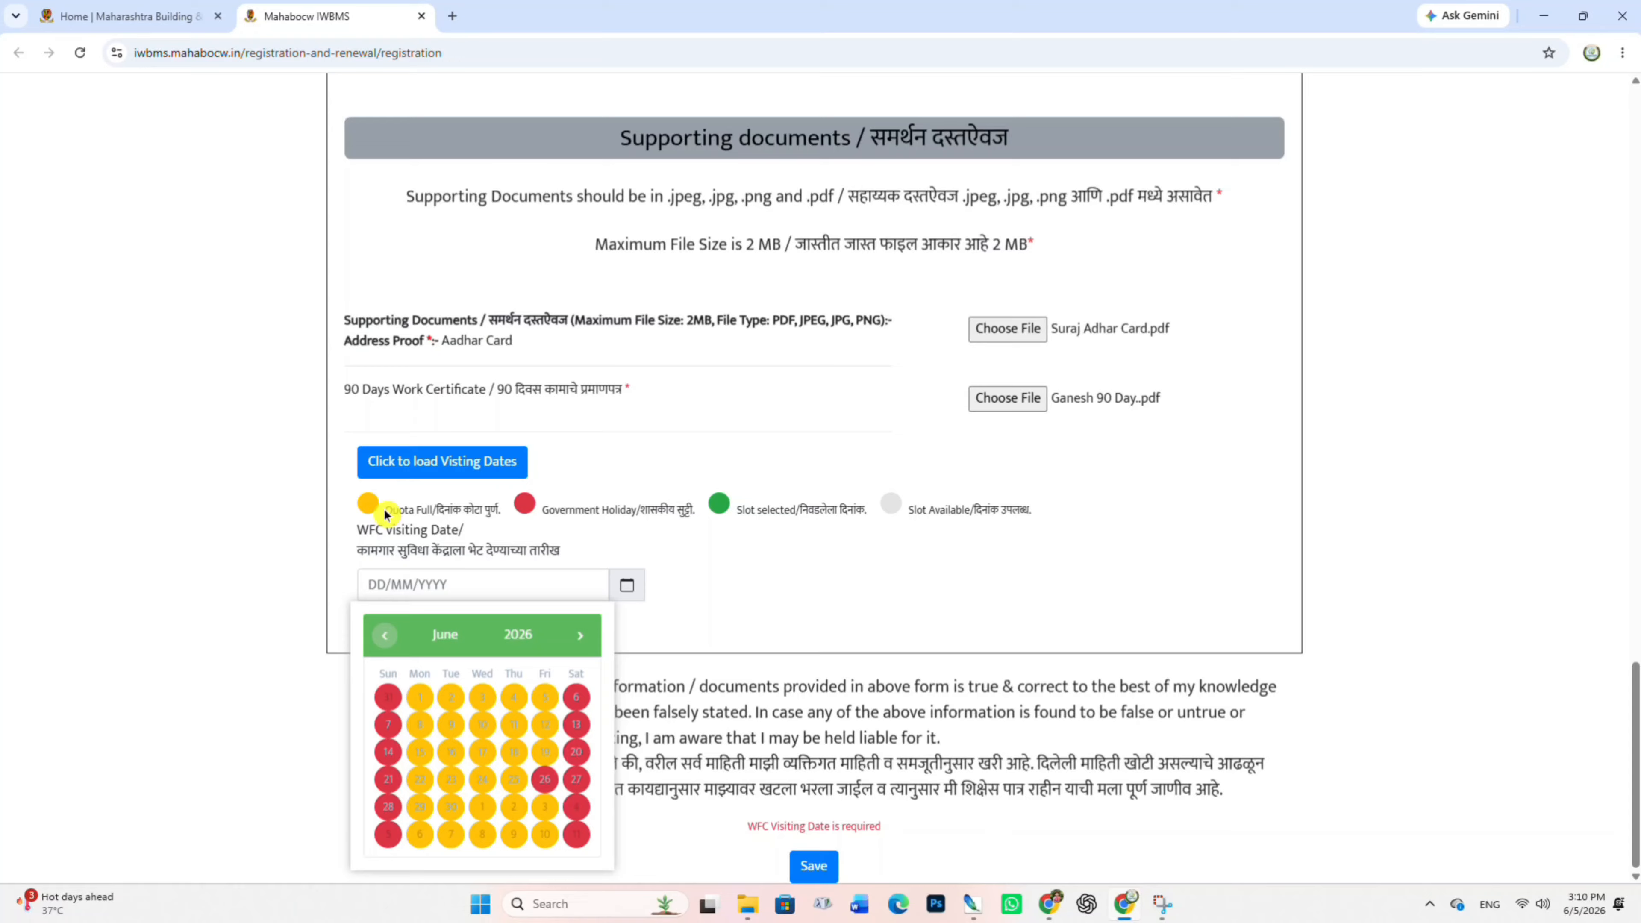
- Review the Quota Full, Slot selected and Slot Available legend of the visiting calendar
{"action": "left_click_drag", "start_coordinate": [380, 511], "coordinate": [865, 508]}
{"action": "left_click", "coordinate": [718, 511]}
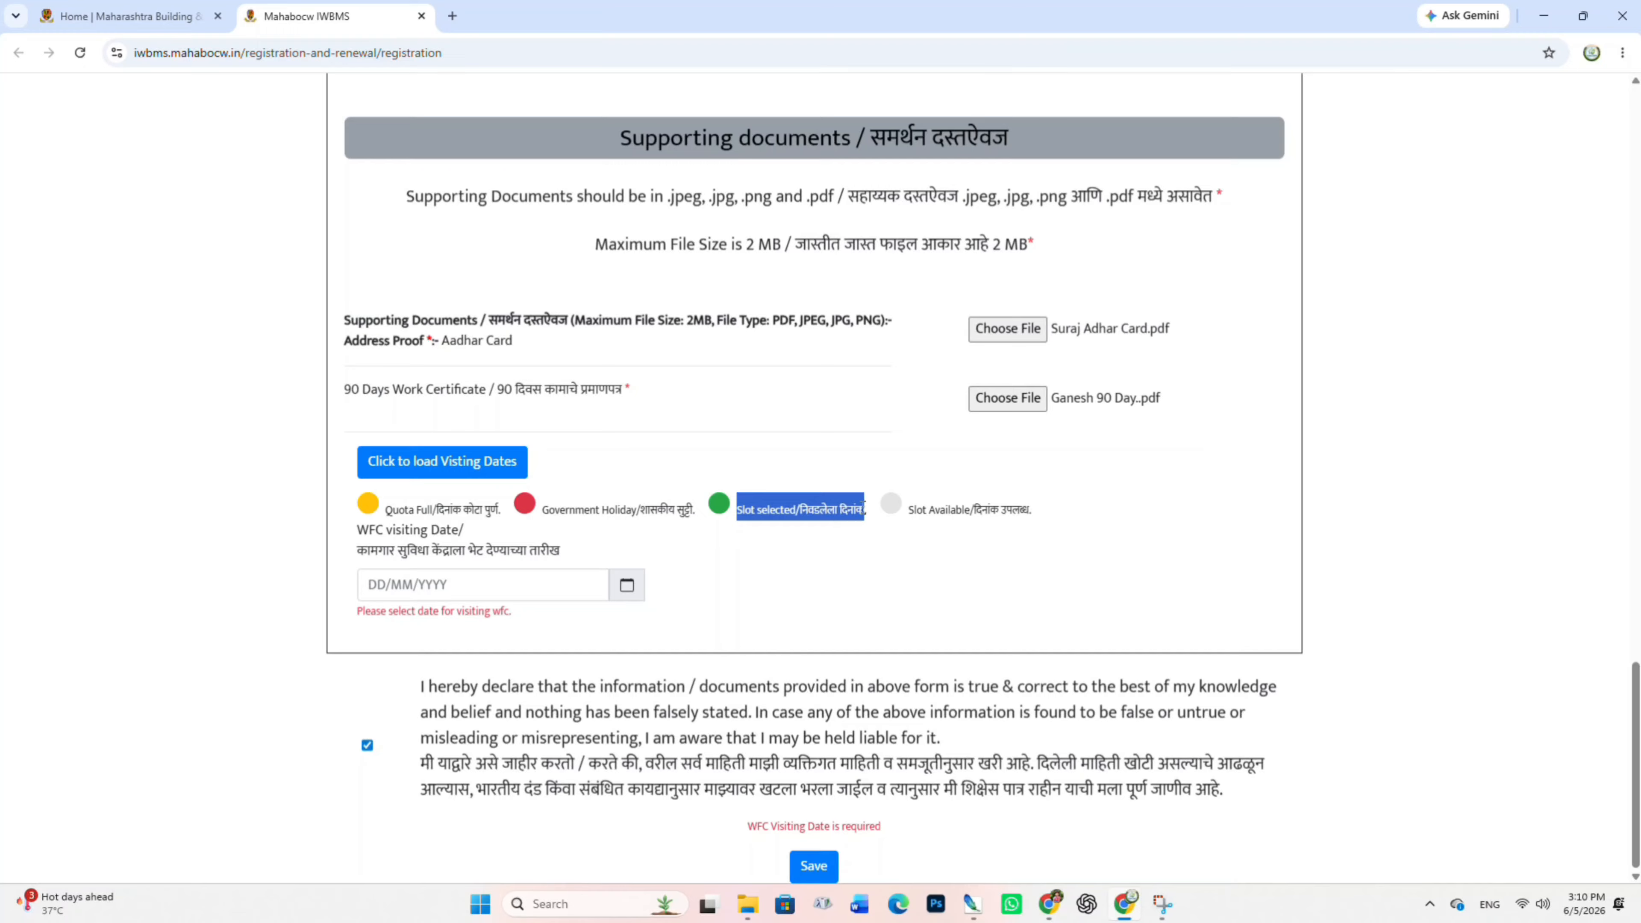
{"action": "left_click", "coordinate": [912, 512]}
{"action": "left_click_drag", "start_coordinate": [912, 510], "coordinate": [1031, 511]}
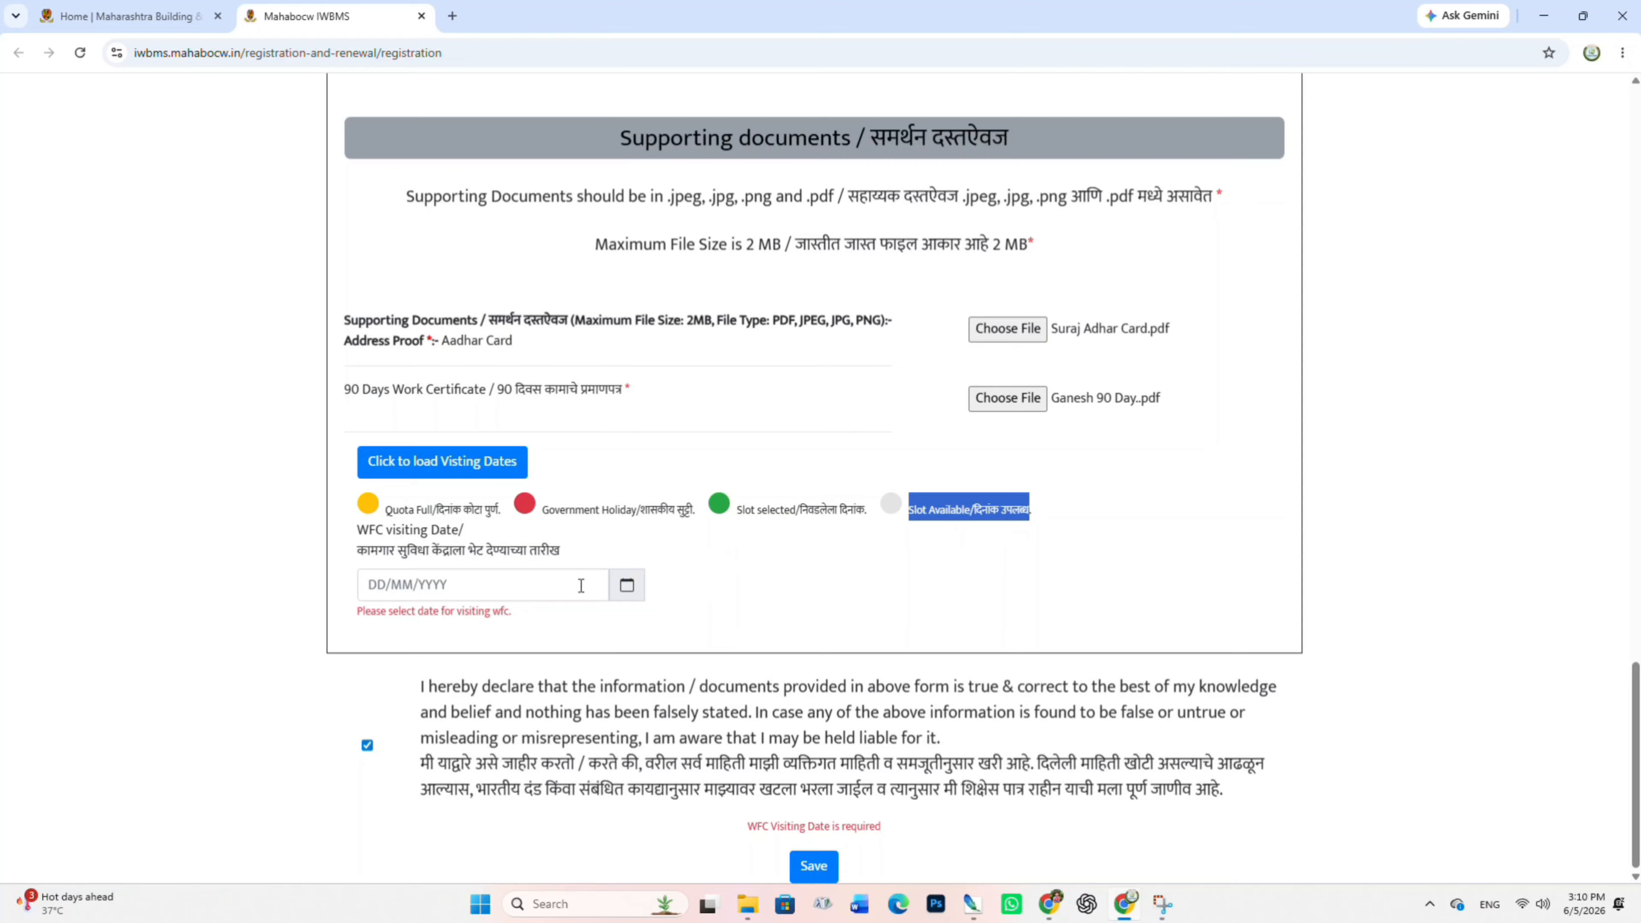
- Pick 26 October 2026 in the WFC Visiting Date calendar
{"action": "left_click", "coordinate": [627, 589]}
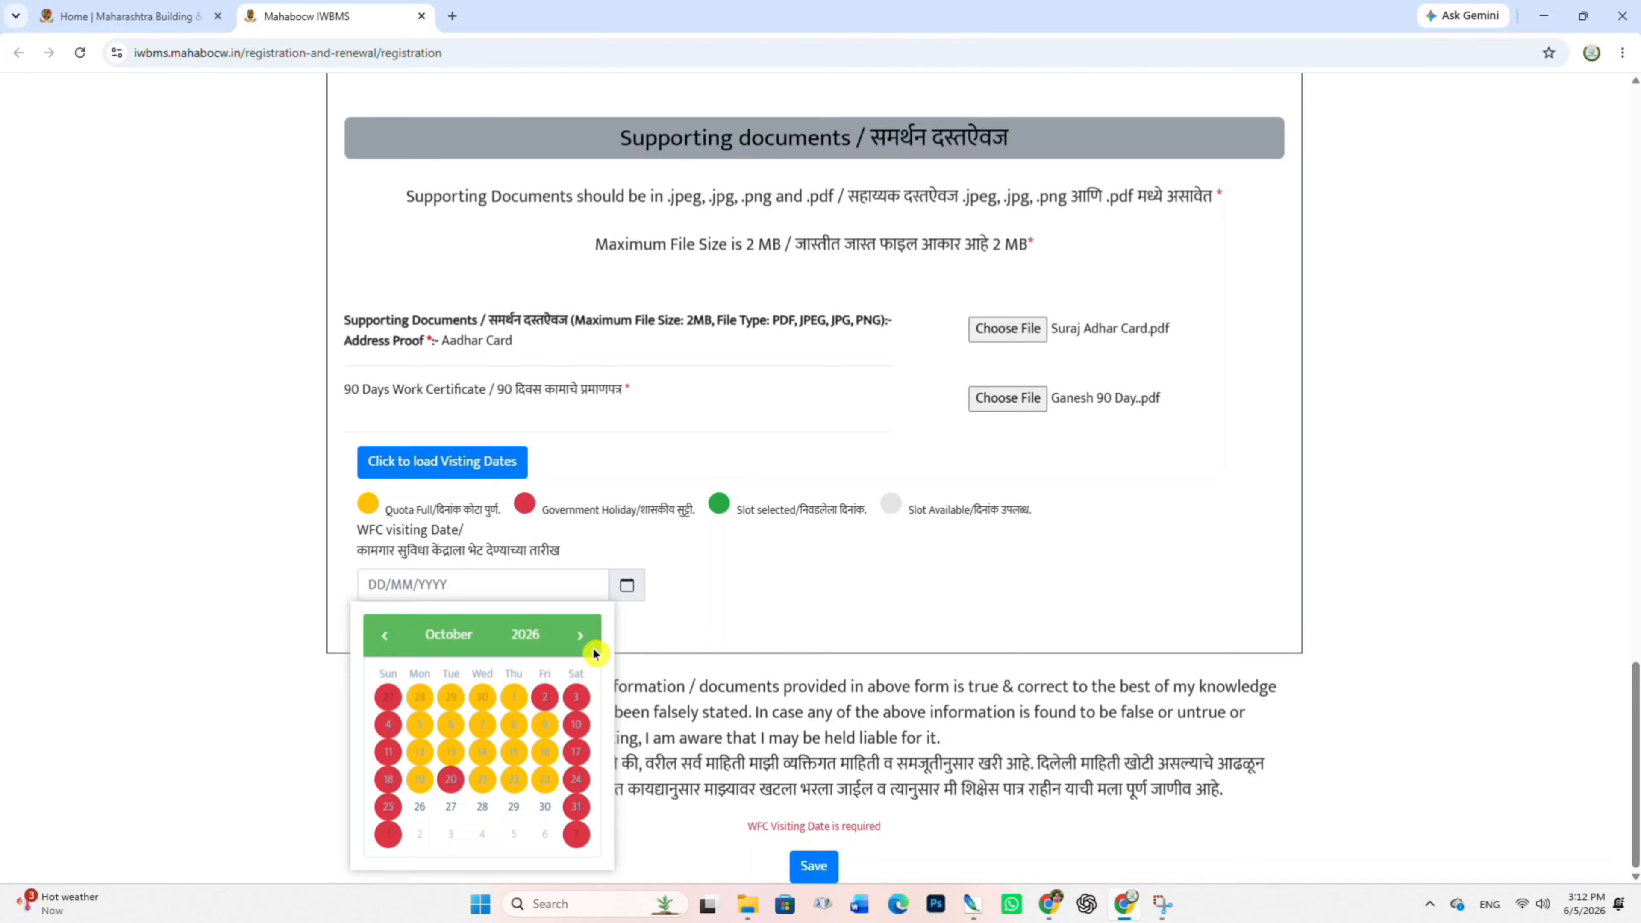
{"action": "left_click", "coordinate": [580, 635]}
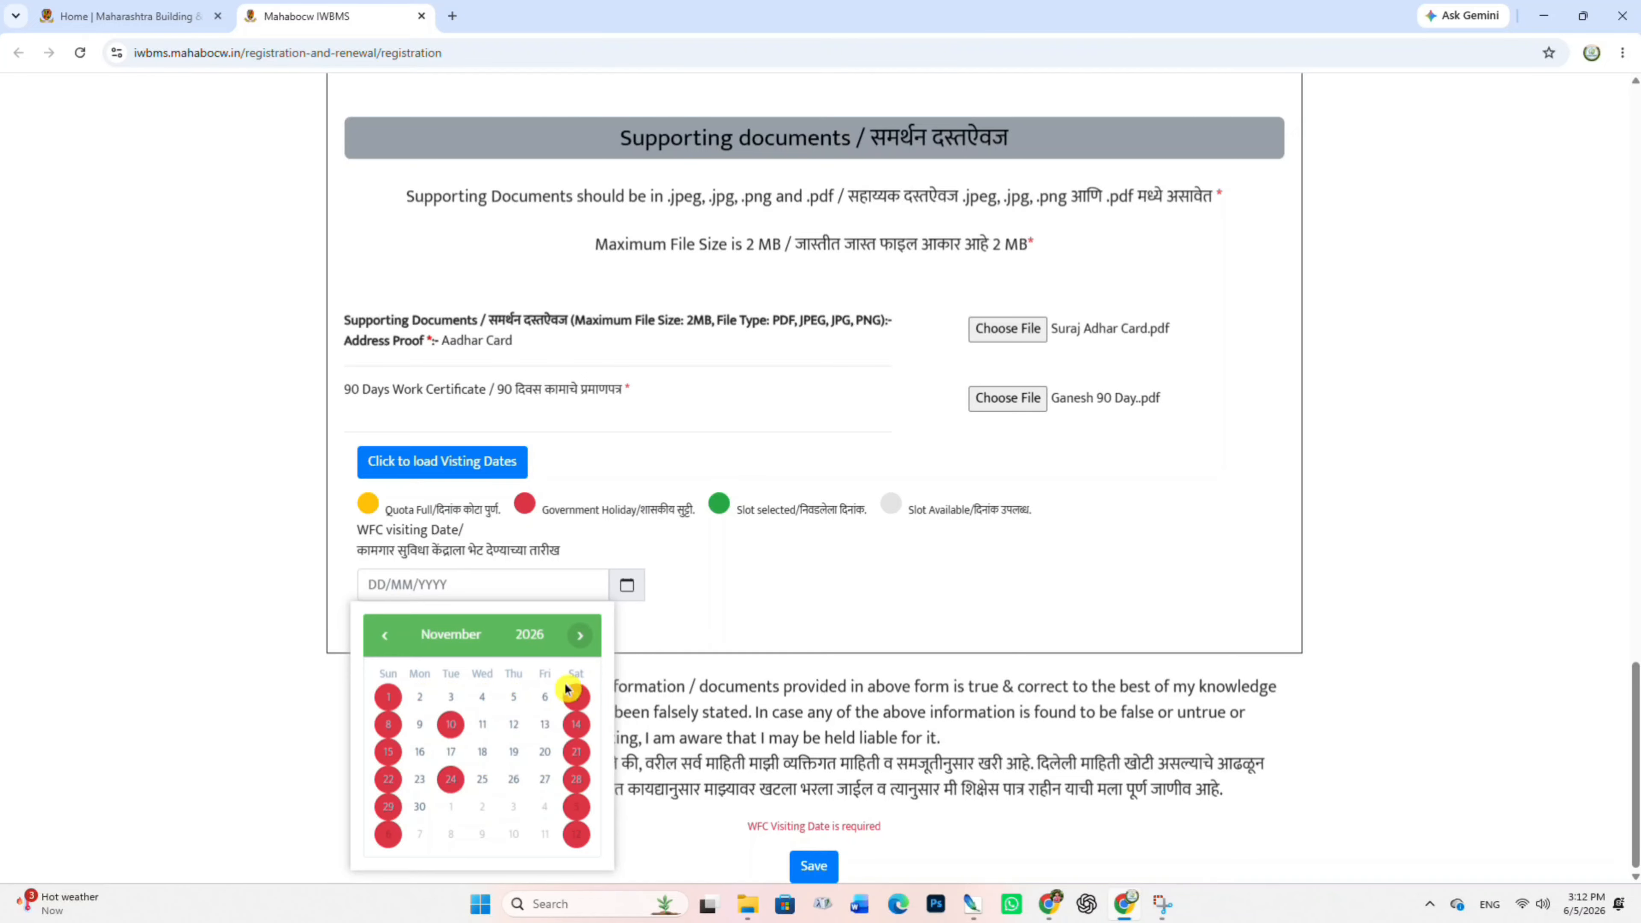
{"action": "left_click", "coordinate": [385, 636]}
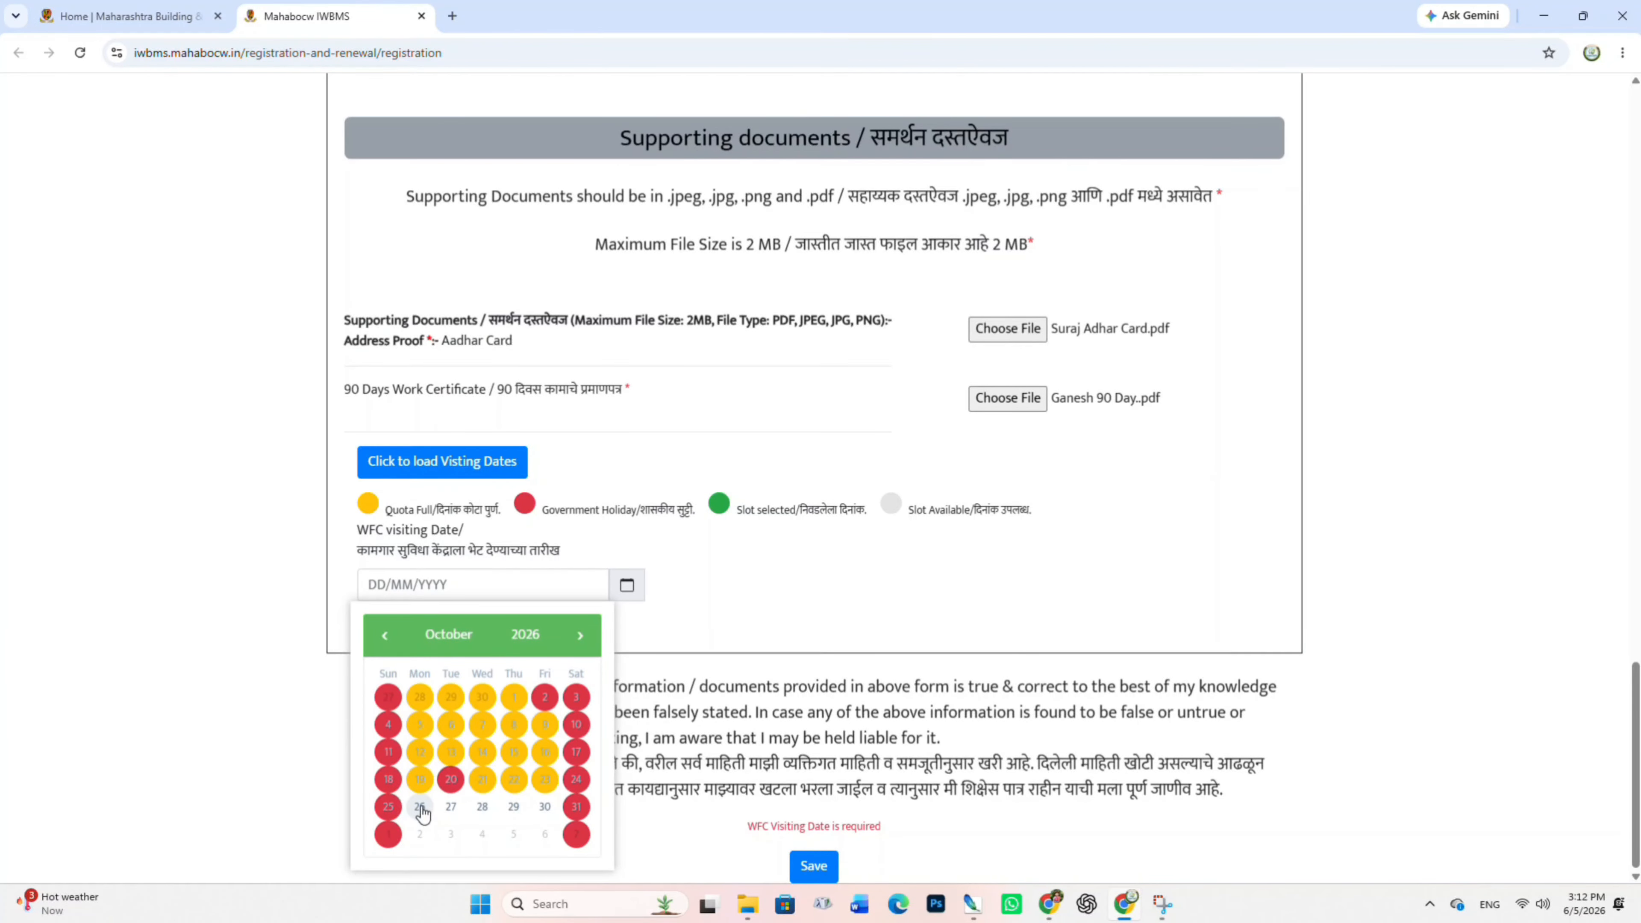
{"action": "left_click", "coordinate": [420, 810]}
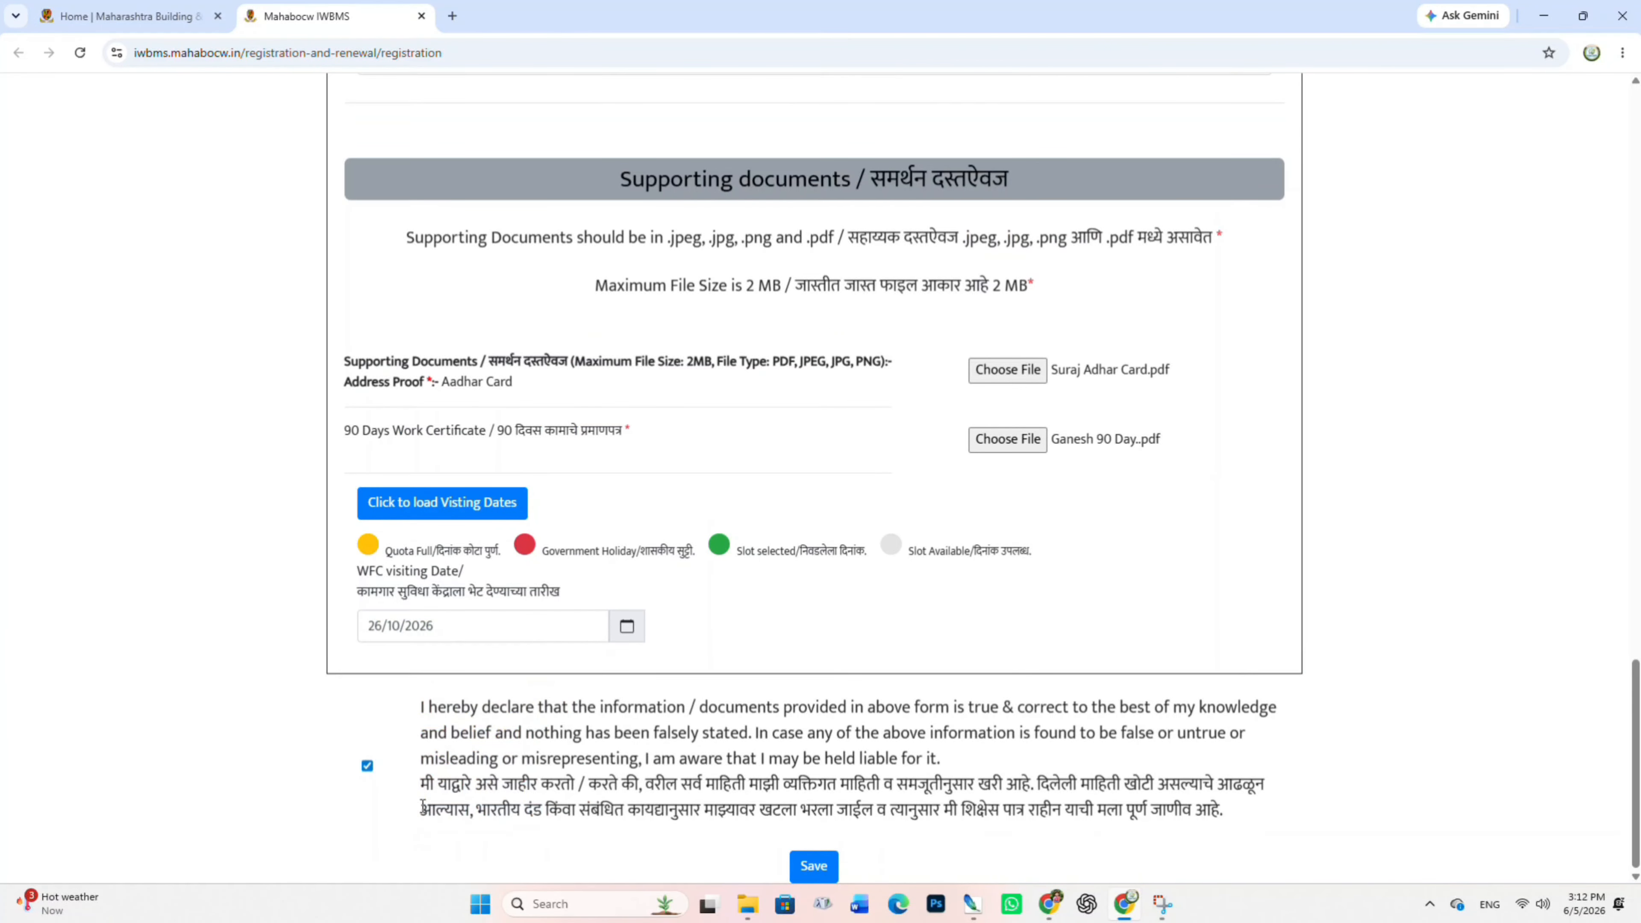
- Tick the self-declaration agreement and save the registration form
{"action": "left_click", "coordinate": [368, 767]}
{"action": "left_click", "coordinate": [368, 767]}
{"action": "left_click", "coordinate": [856, 872]}
{"action": "left_click", "coordinate": [829, 872]}
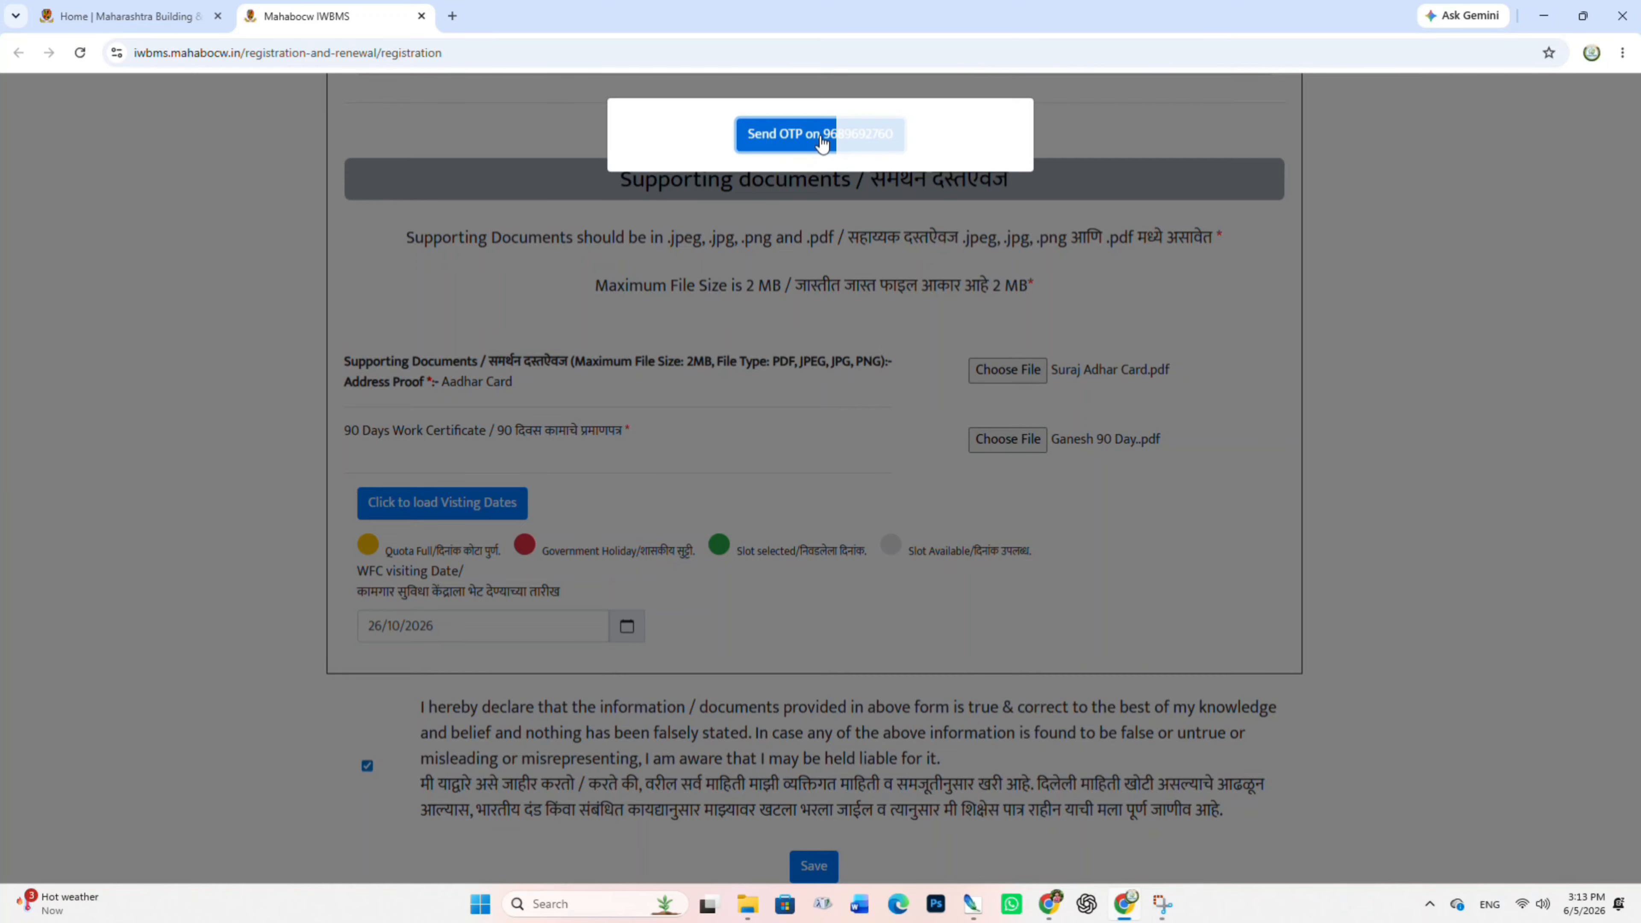
- Send the OTP to the registered mobile, enter the received code and validate it
{"action": "left_click", "coordinate": [821, 143]}
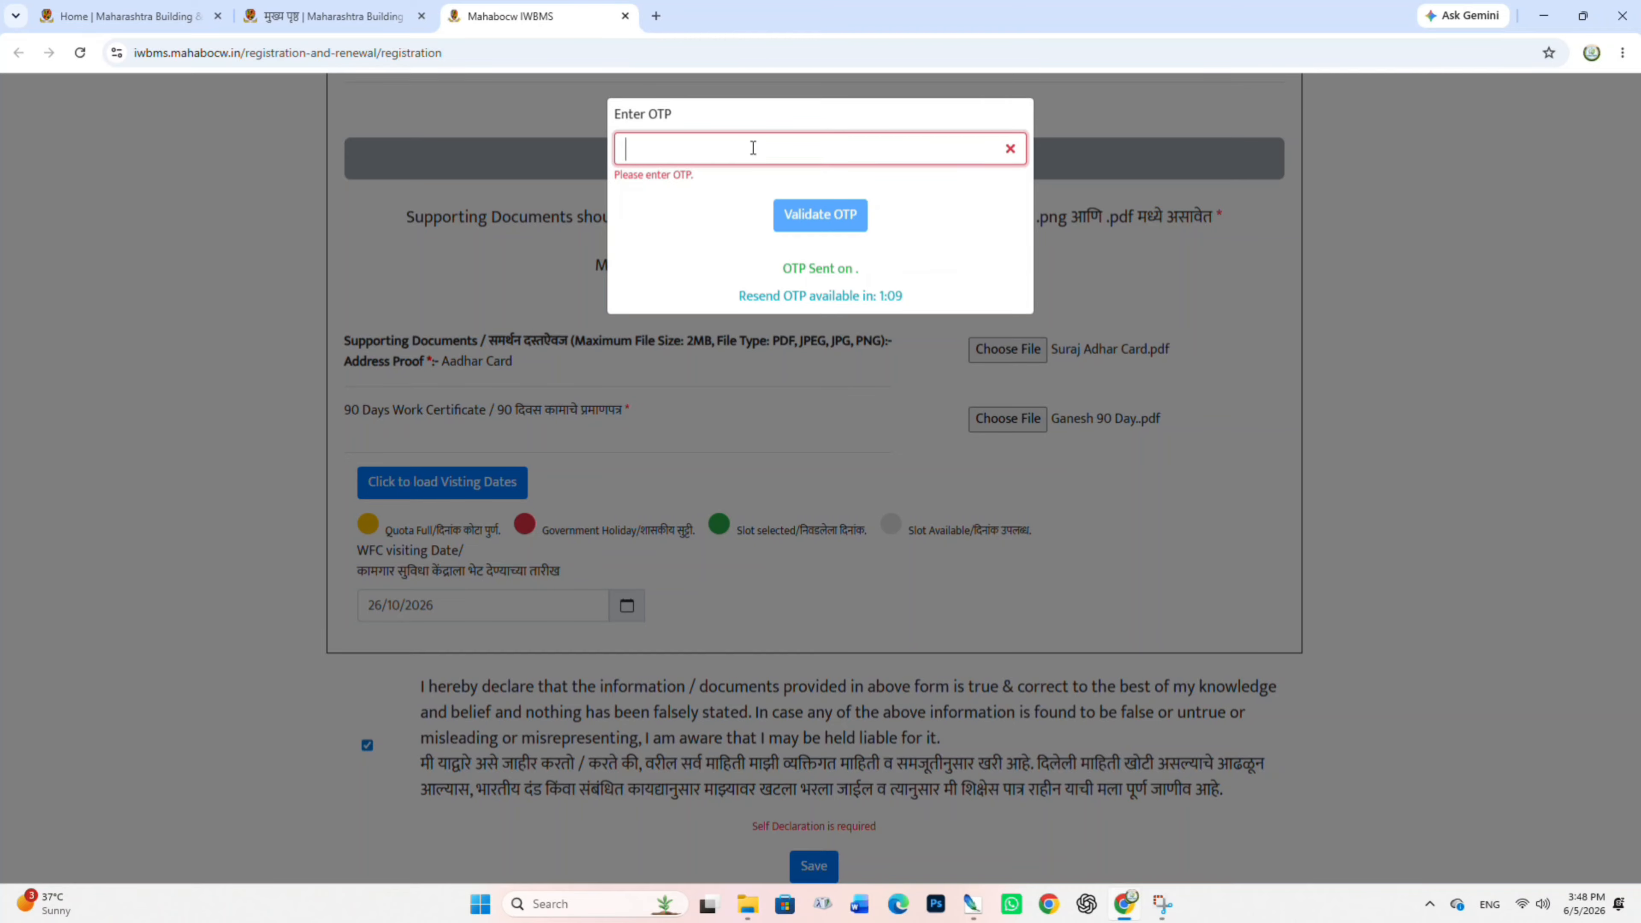
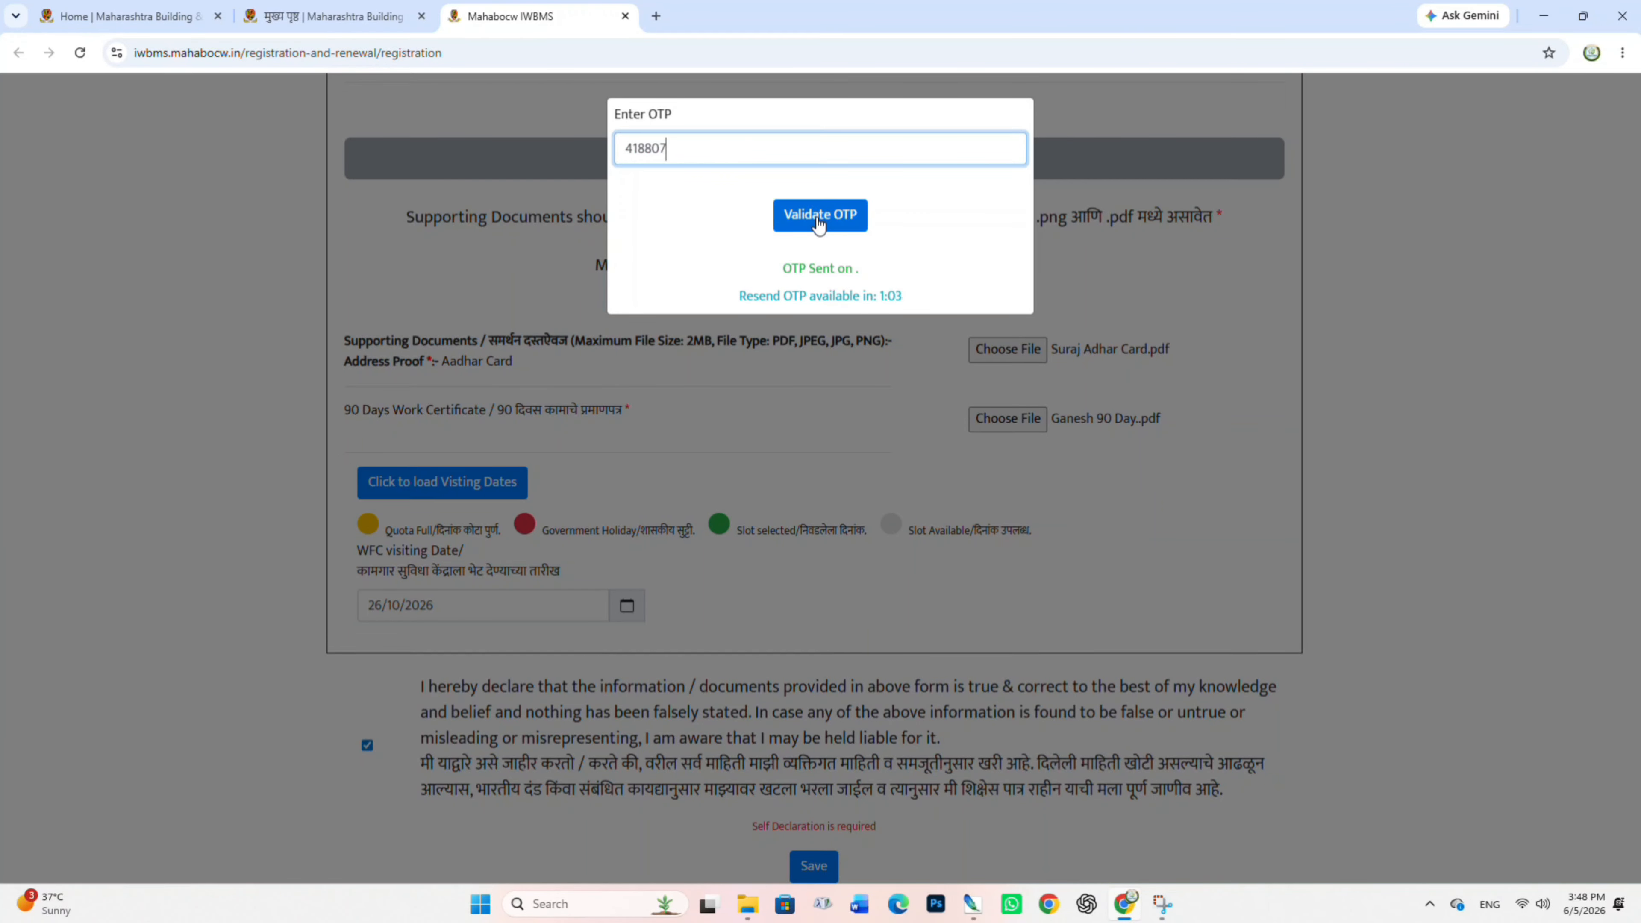
{"action": "left_click", "coordinate": [819, 219]}
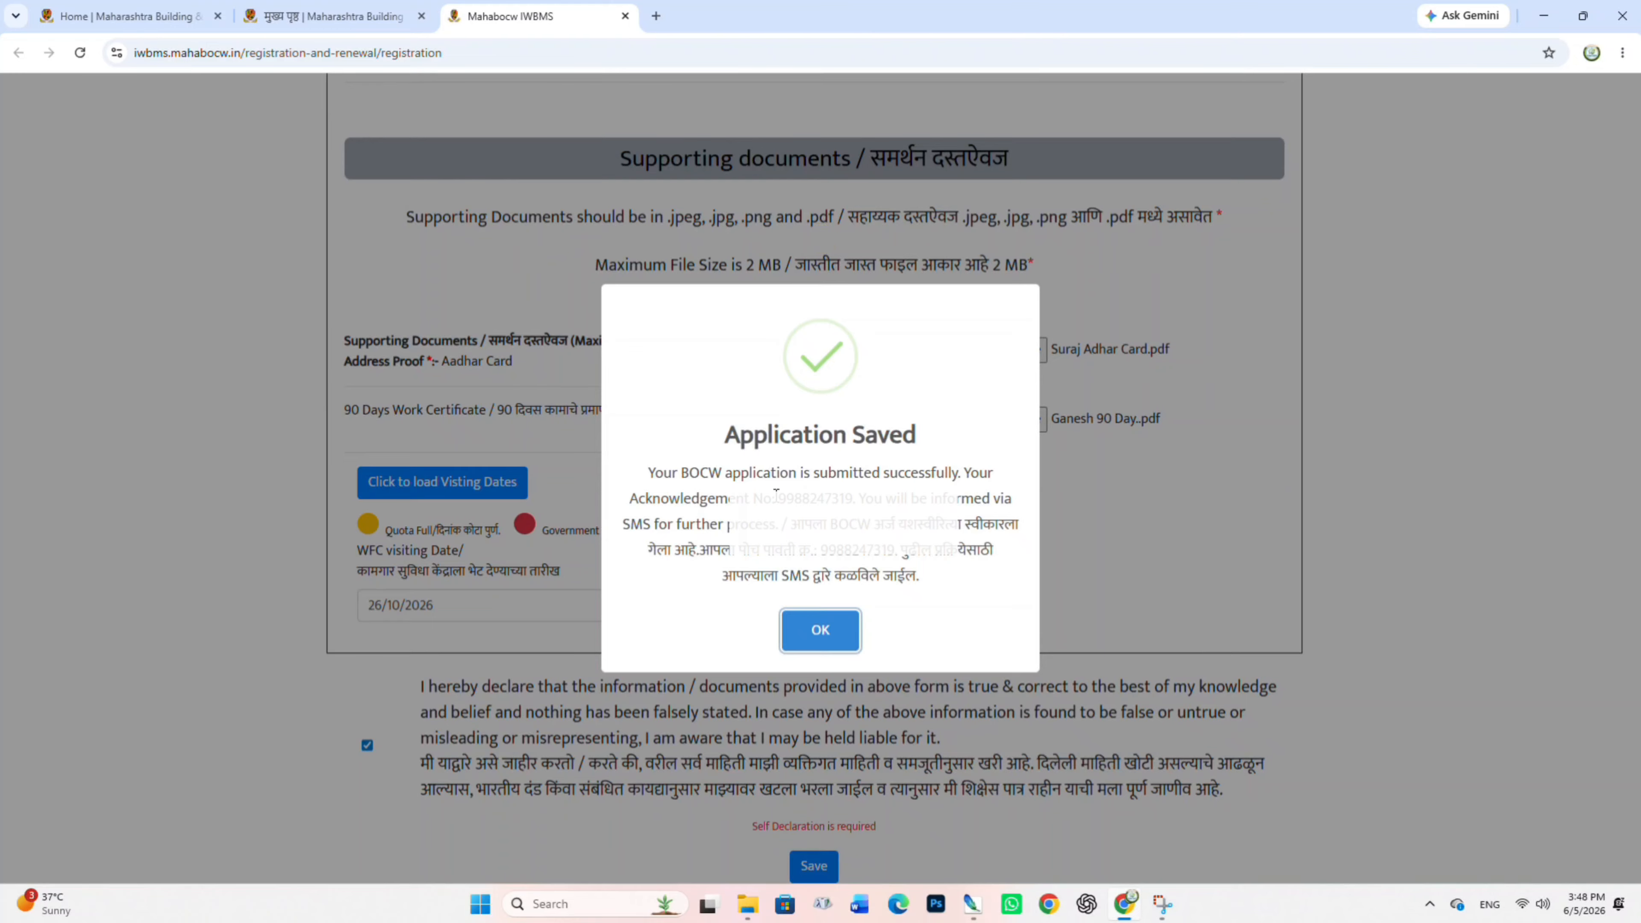
- Note the acknowledgement number and dismiss the Application Saved message with OK
{"action": "left_click", "coordinate": [785, 504]}
{"action": "left_click_drag", "start_coordinate": [814, 551], "coordinate": [896, 549]}
{"action": "left_click", "coordinate": [891, 559]}
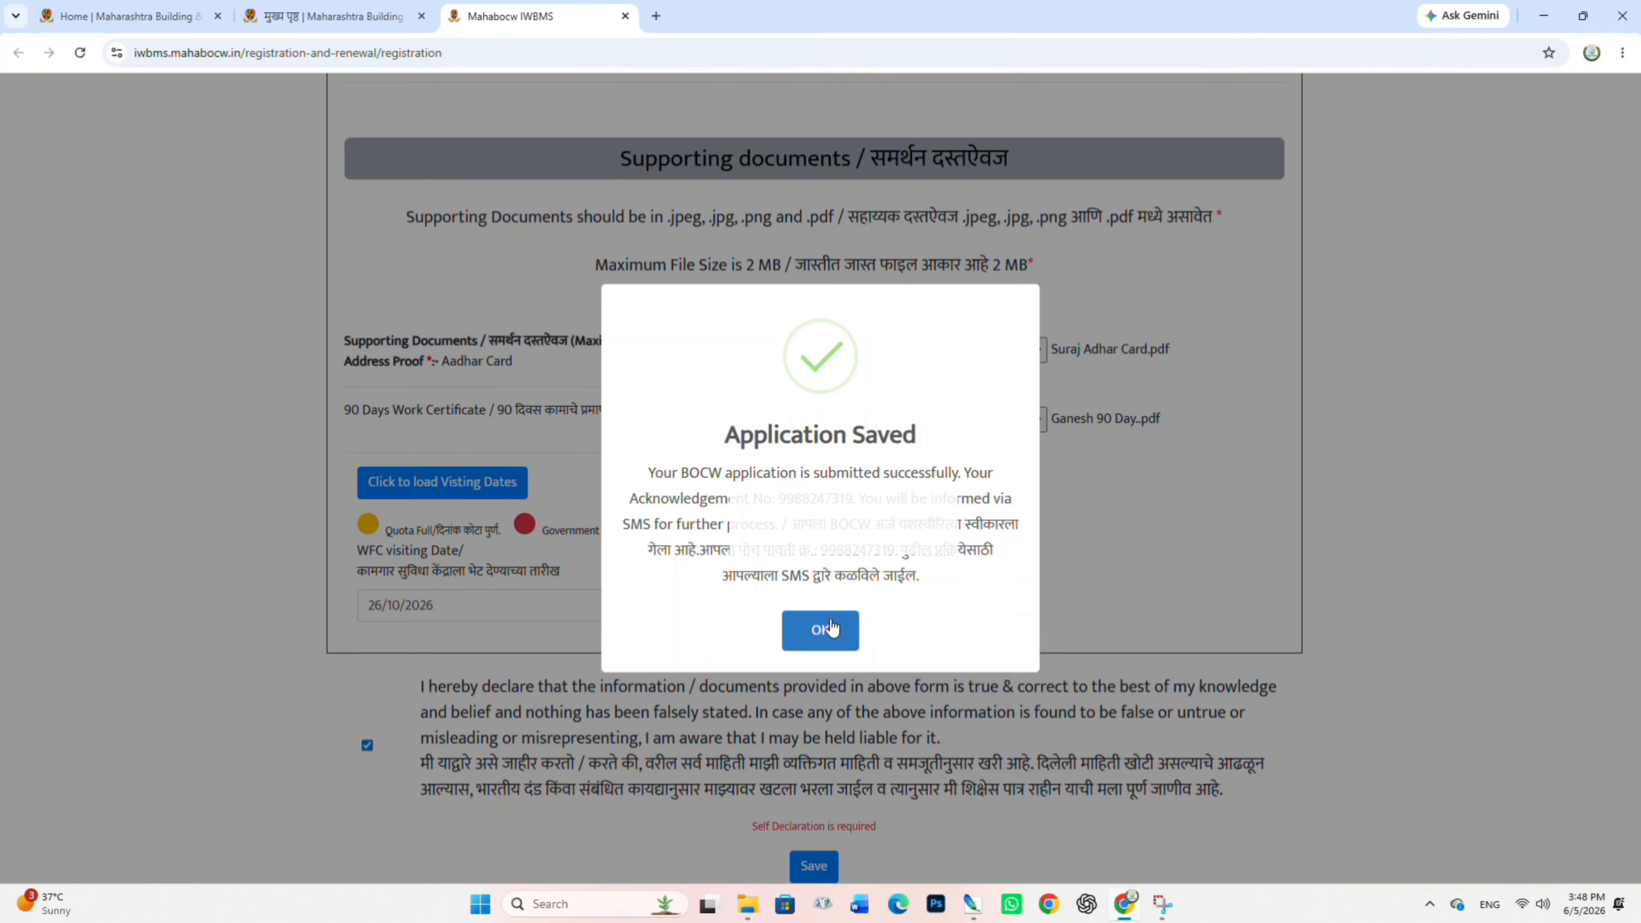
{"action": "left_click", "coordinate": [832, 626]}
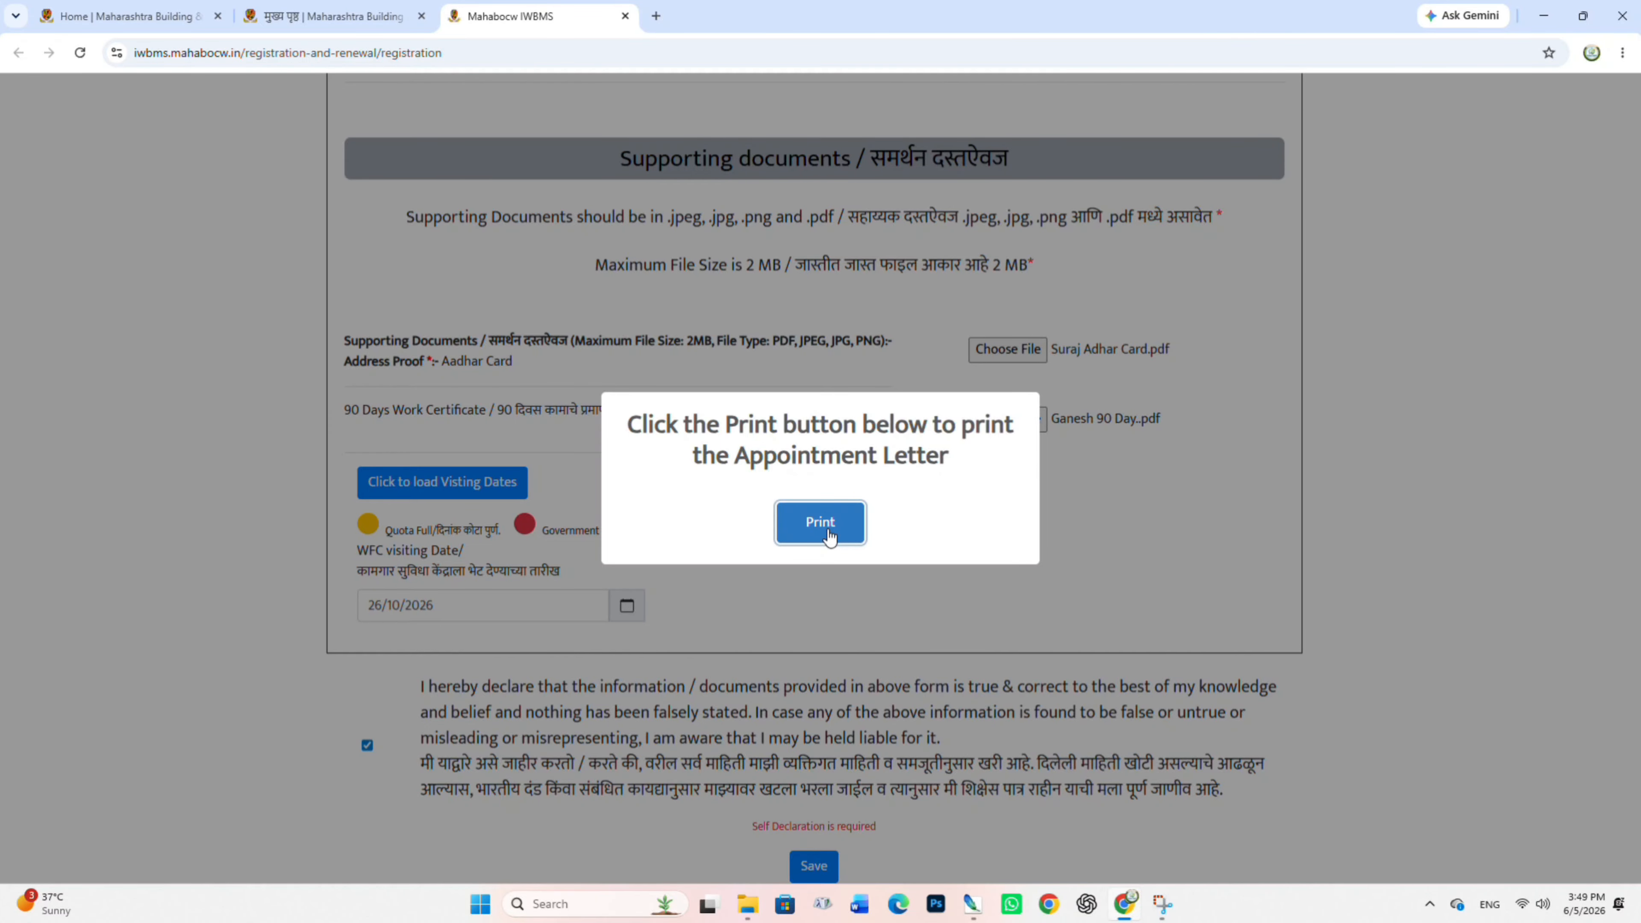
- Print the appointment letter to PDF and check its Bhor centre and 26-10-2026 visit date
{"action": "left_click", "coordinate": [821, 522]}
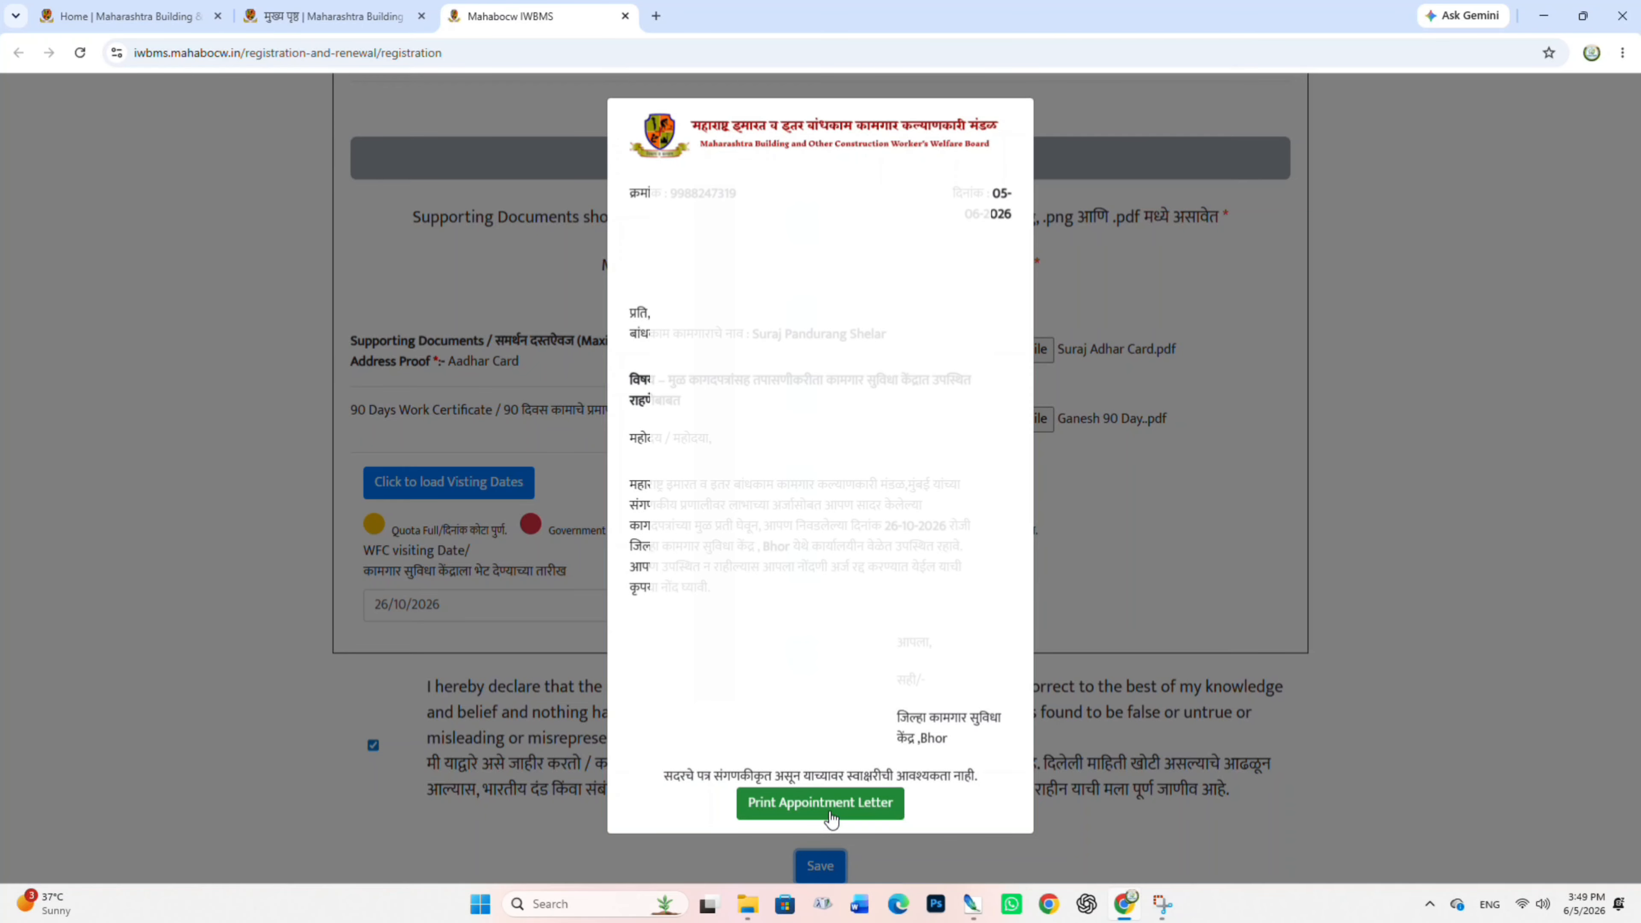
{"action": "left_click", "coordinate": [847, 814]}
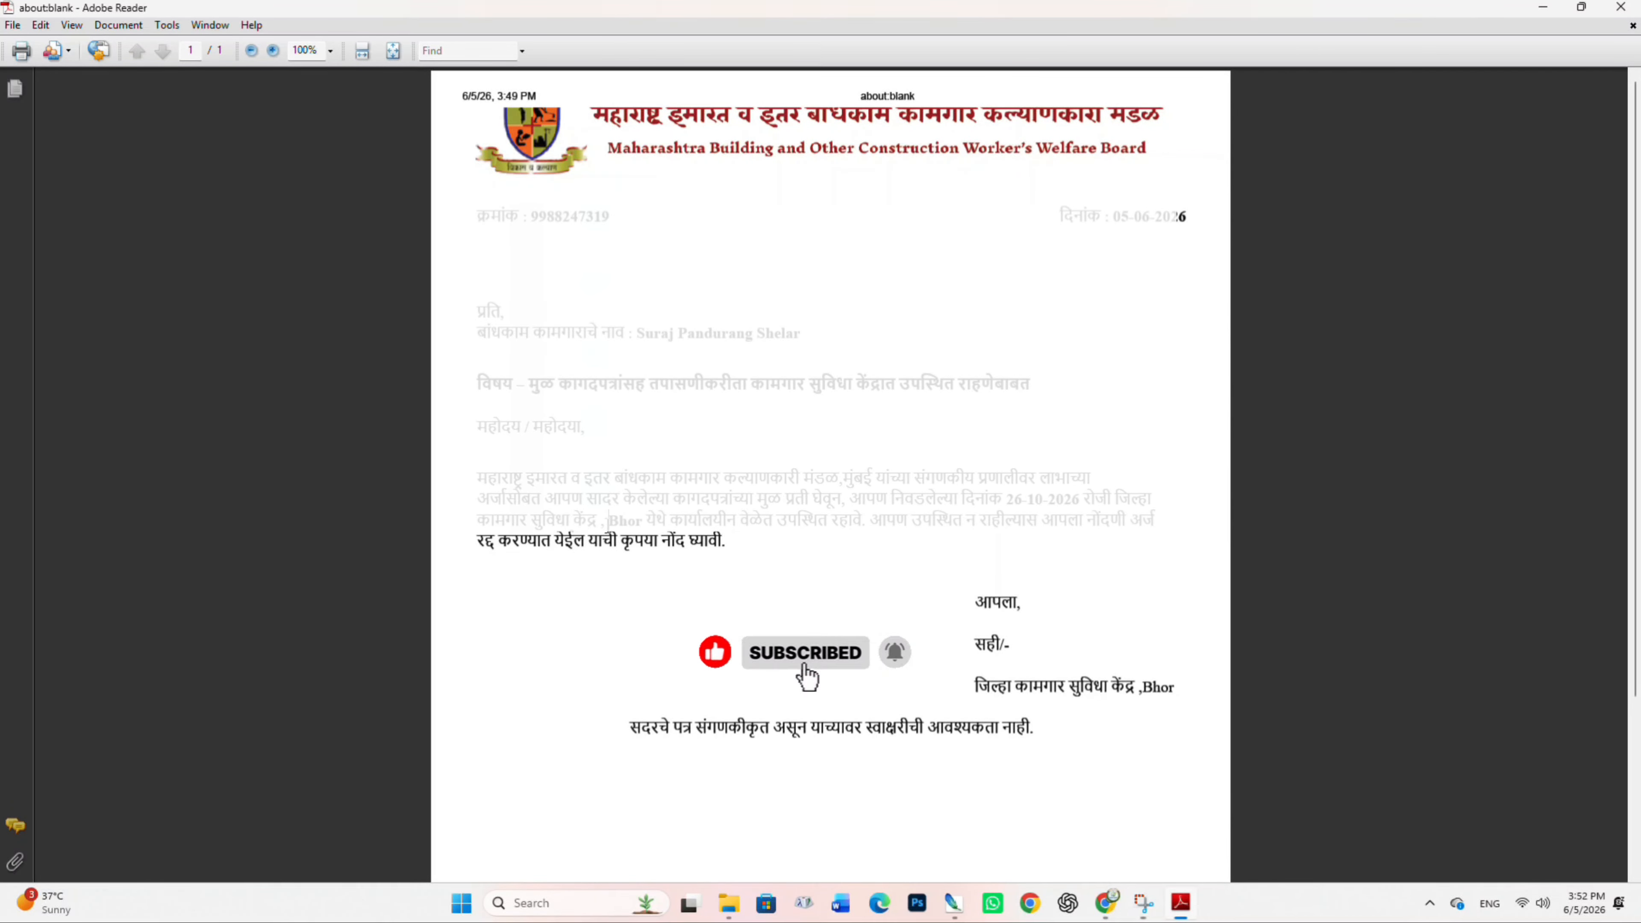
{"action": "left_click_drag", "start_coordinate": [609, 522], "coordinate": [638, 521]}
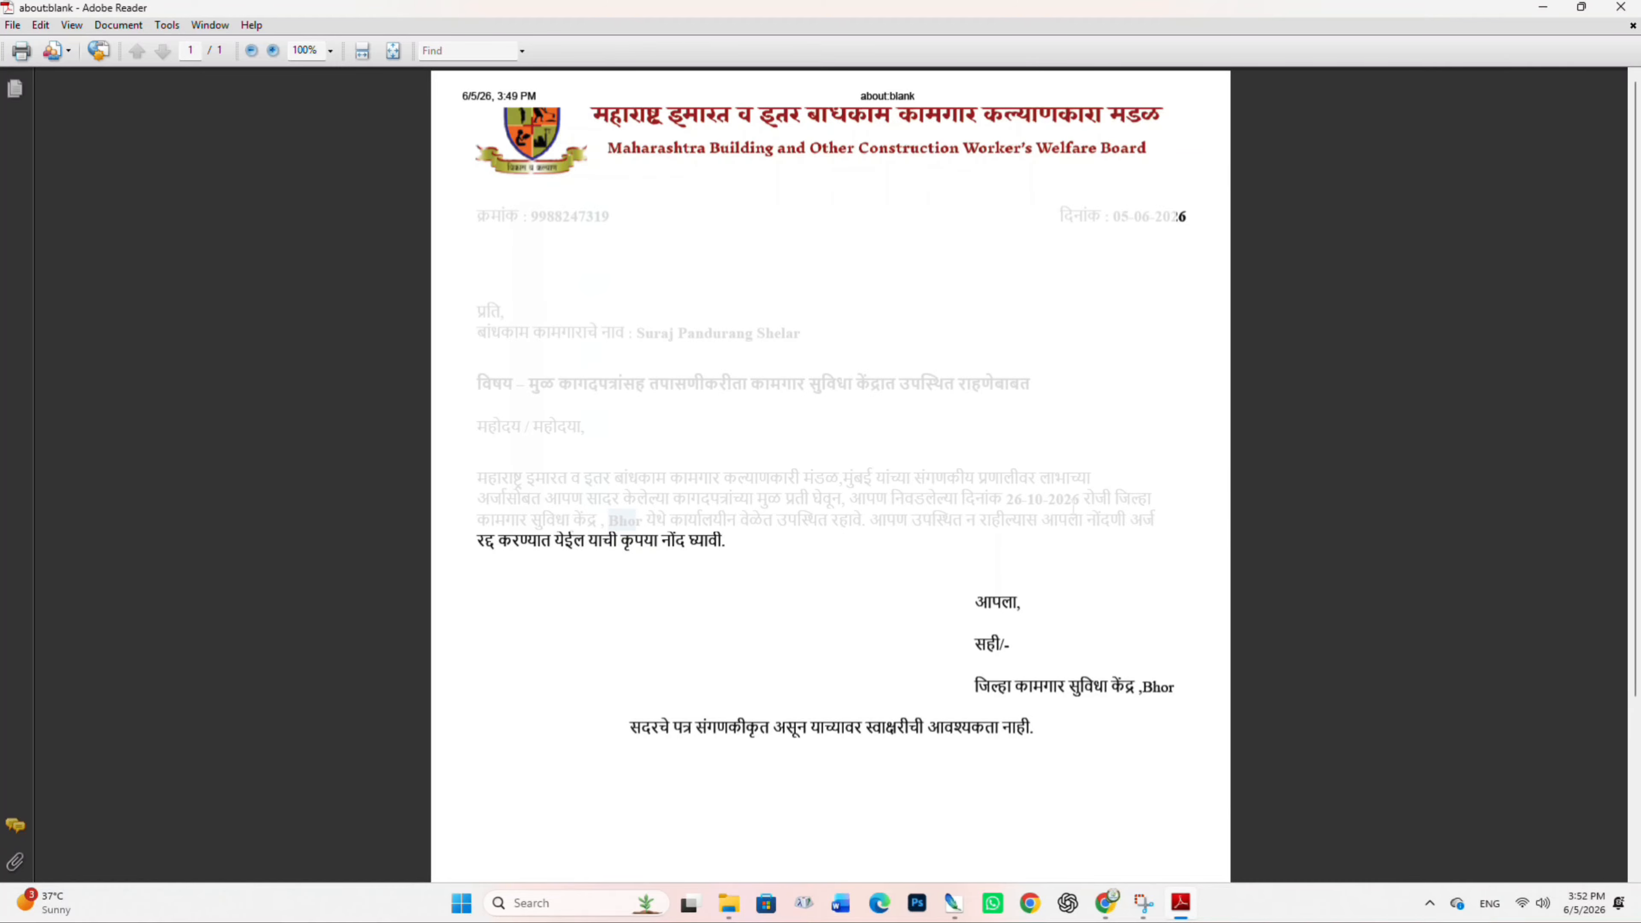
{"action": "left_click_drag", "start_coordinate": [1006, 500], "coordinate": [1079, 500]}
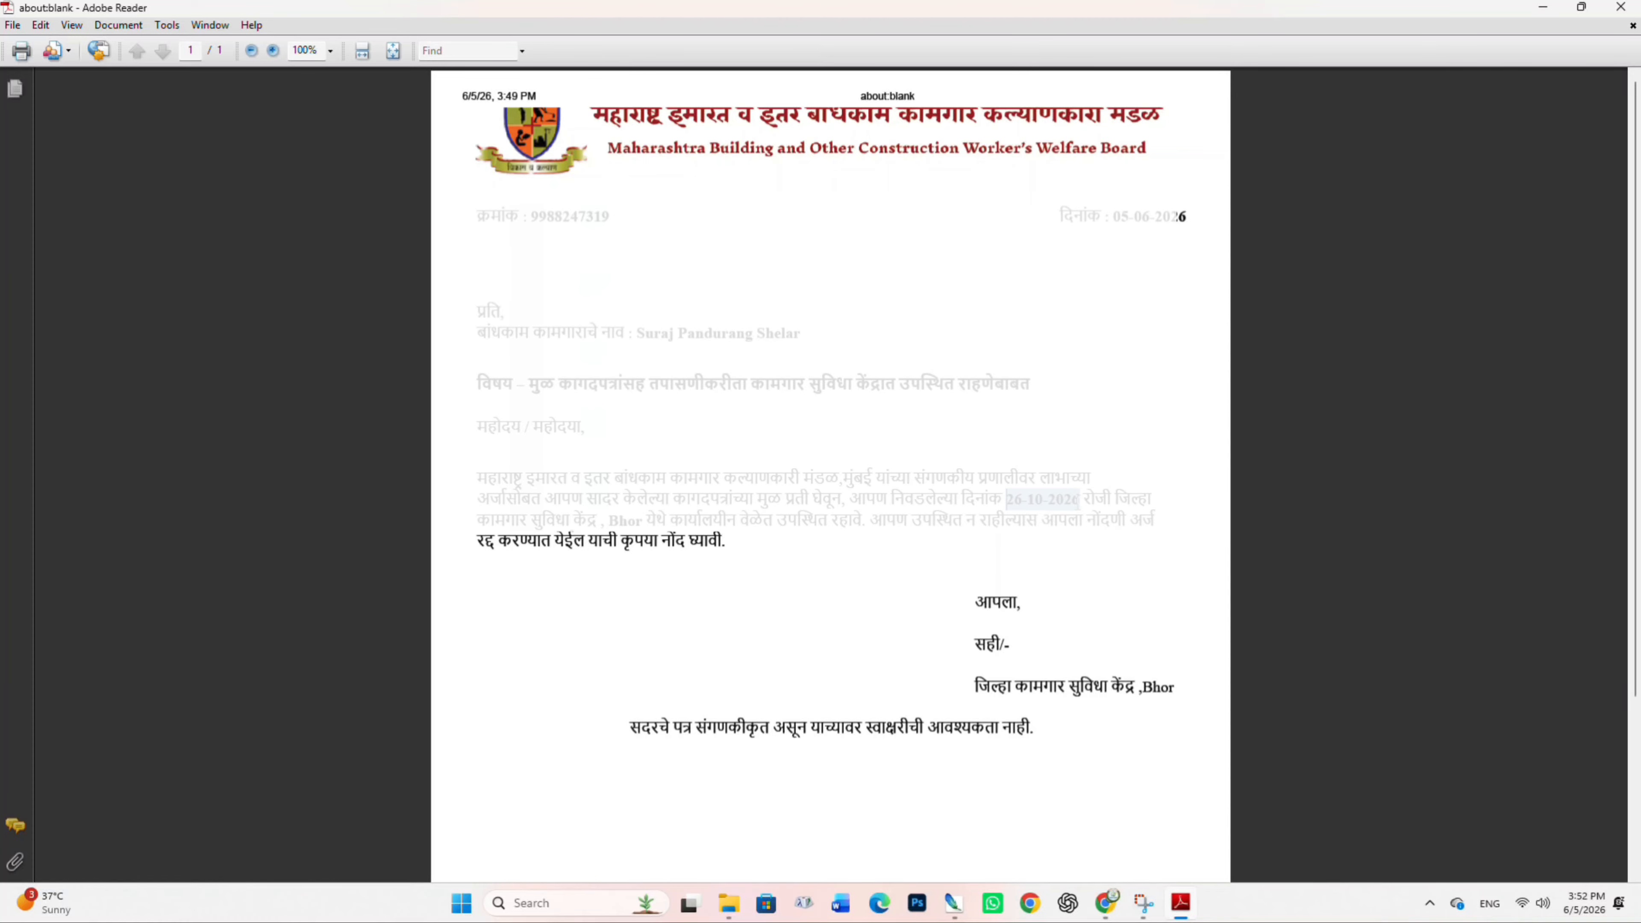